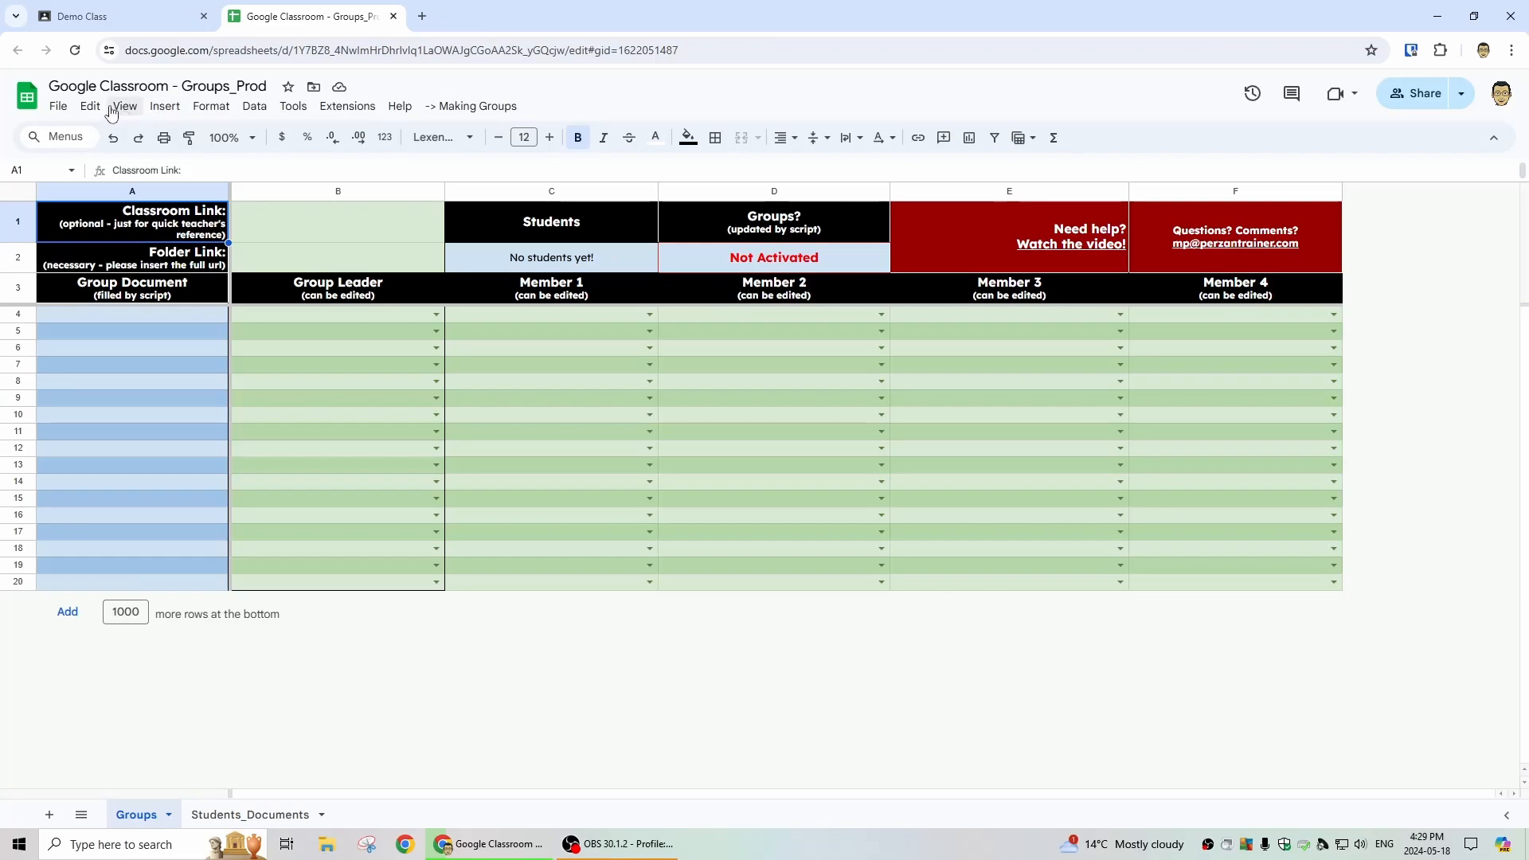
# - Make a copy of the Google Classroom - Groups_Prod spreadsheet with the suggested name in the Peer Commenting folder
pyautogui.click(58, 106)
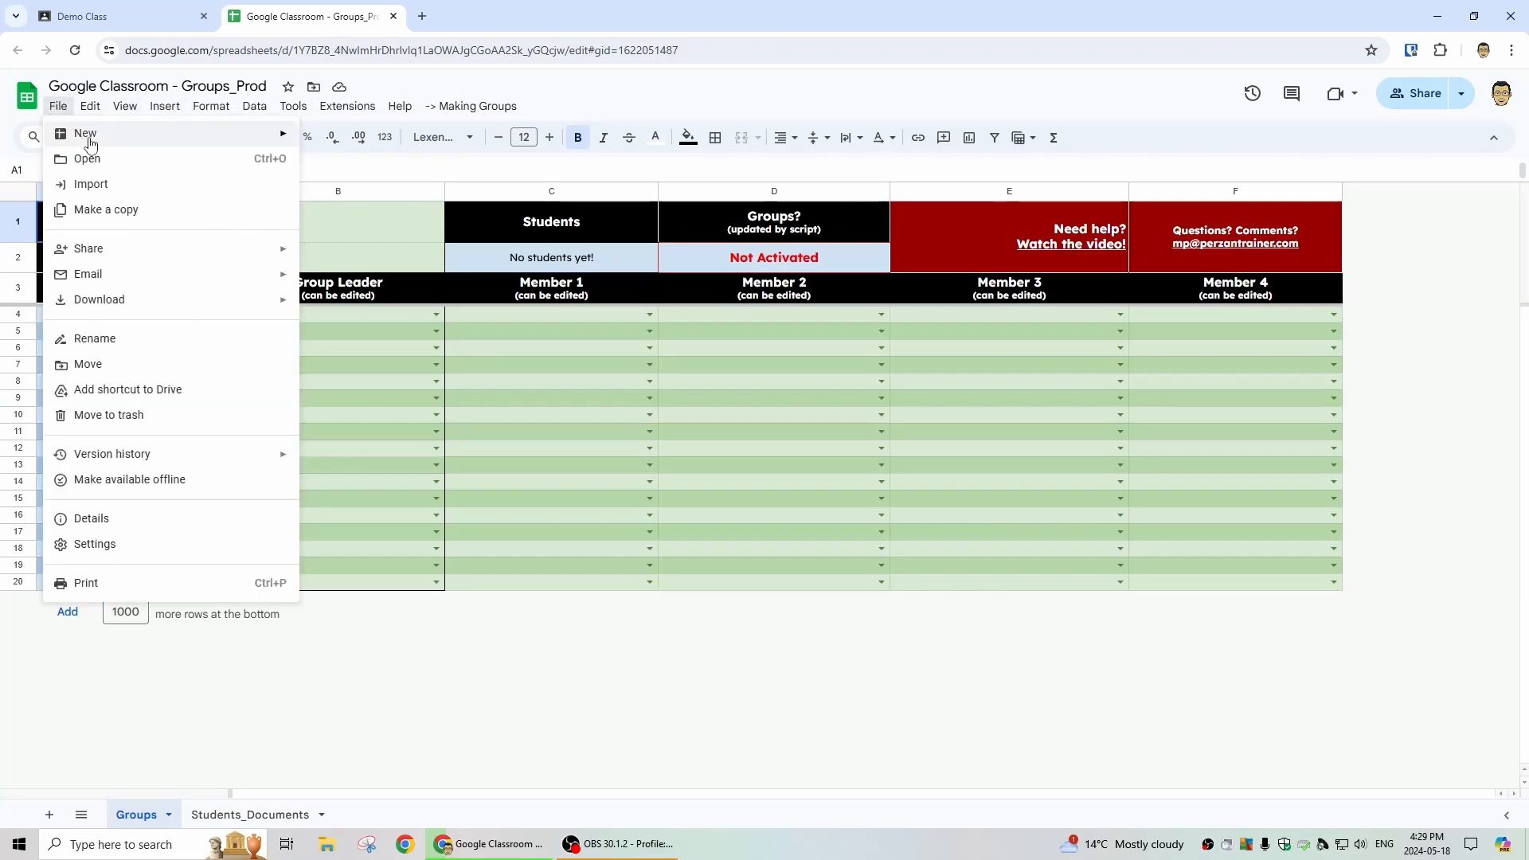
pyautogui.click(140, 218)
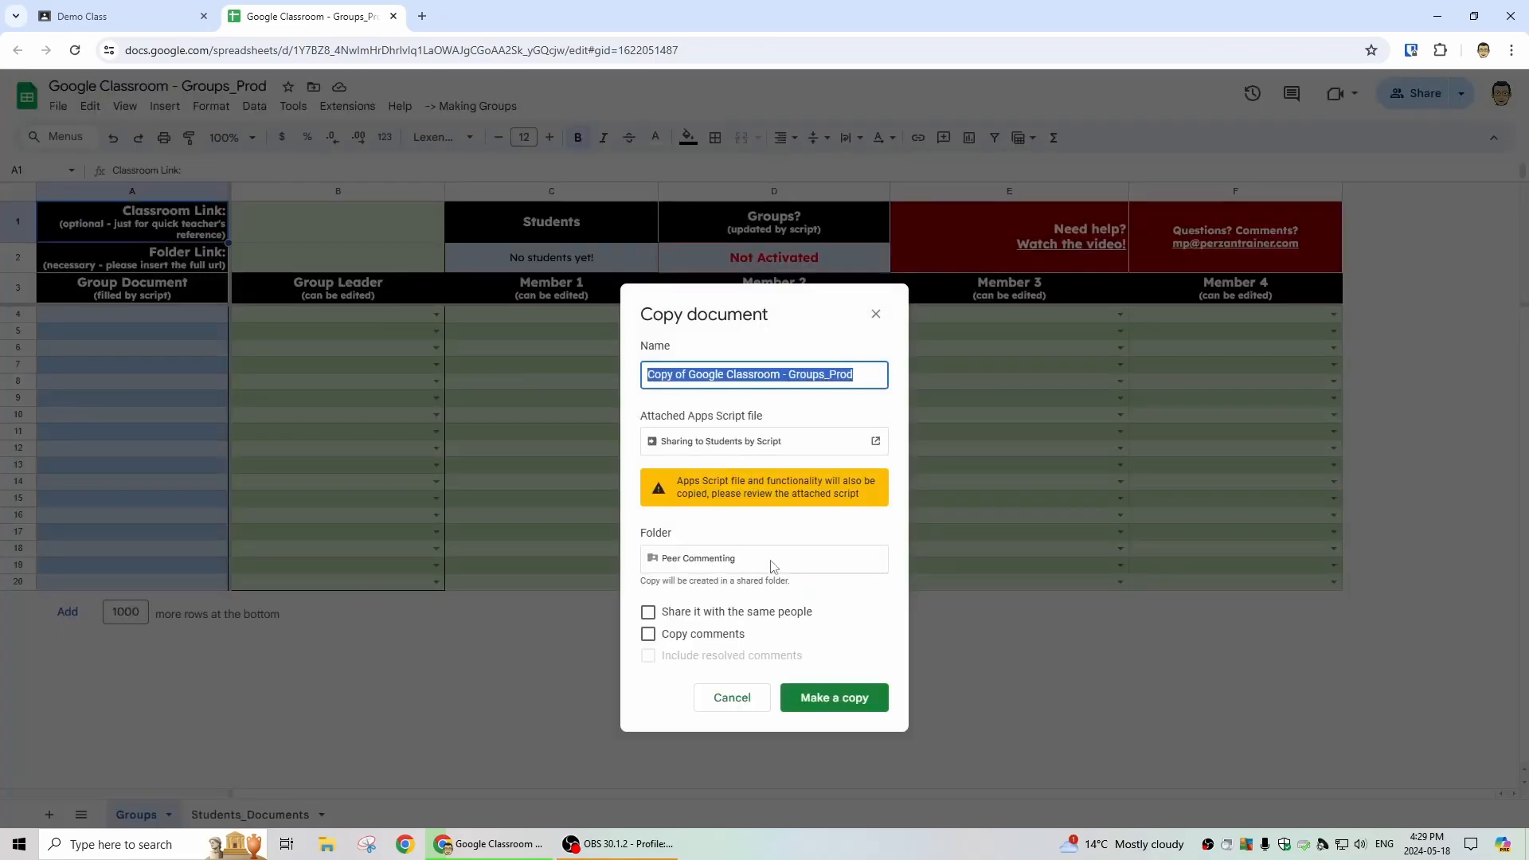
pyautogui.click(851, 690)
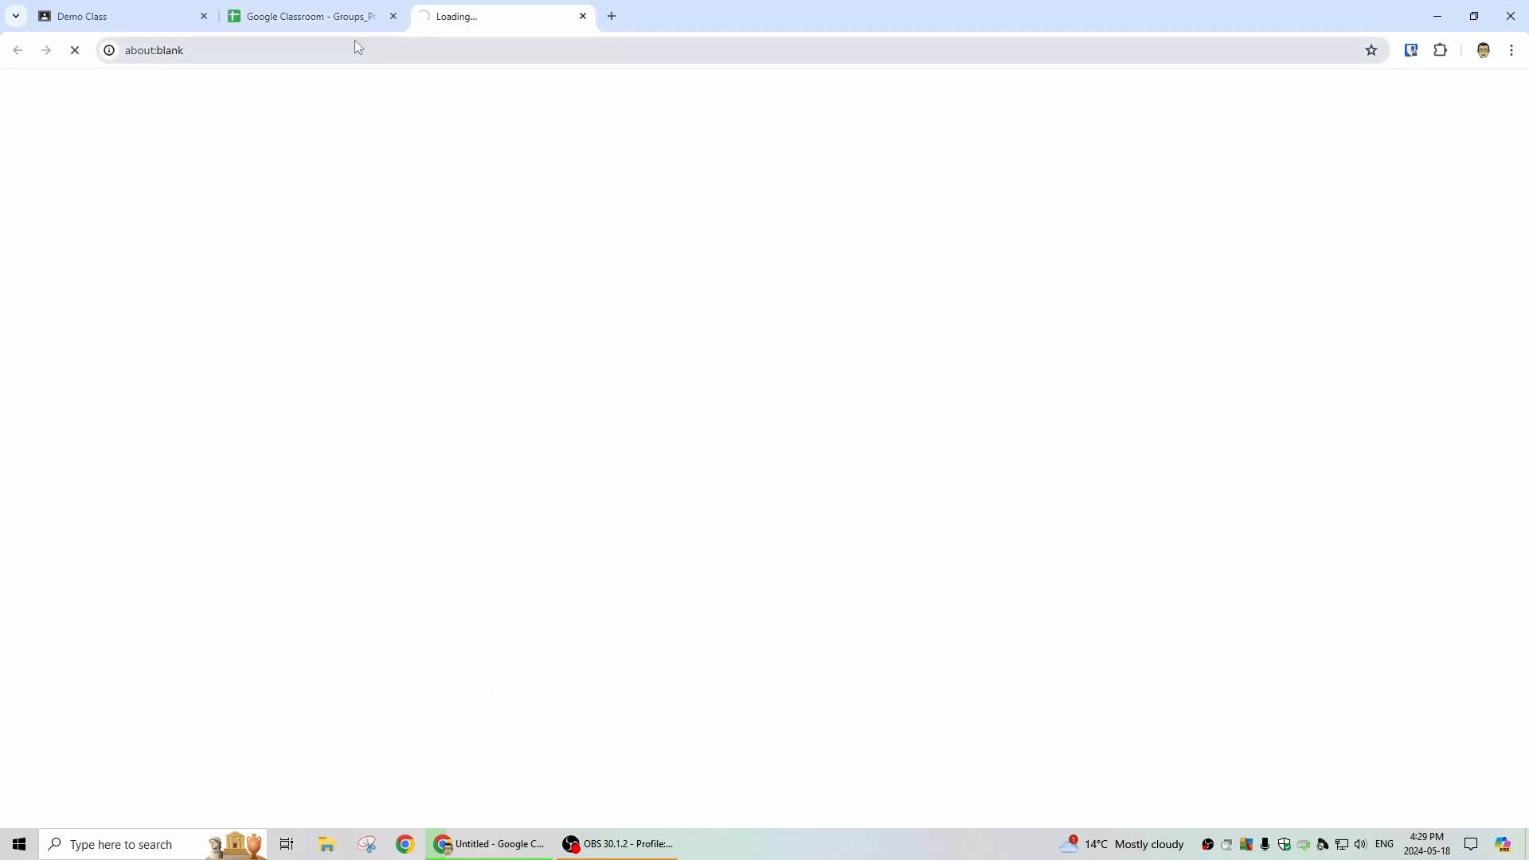
# - Examine the Song Lyrics and Historical Events assignment in Demo Class, including its group-work instructions and attached presentation
pyautogui.click(142, 17)
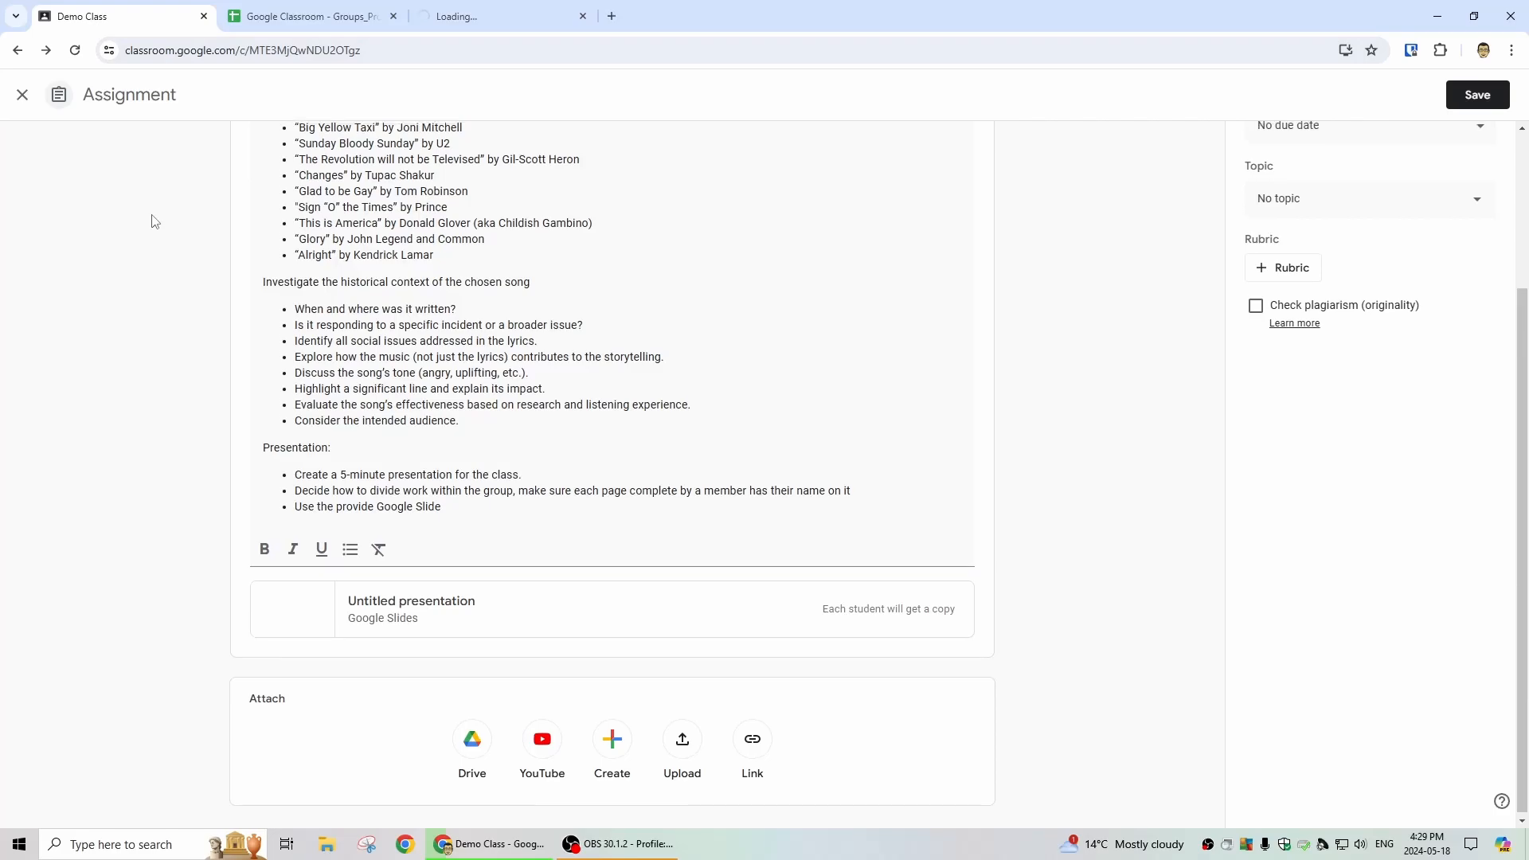
pyautogui.scroll(3, 150, 222)
pyautogui.scroll(-3, 136, 256)
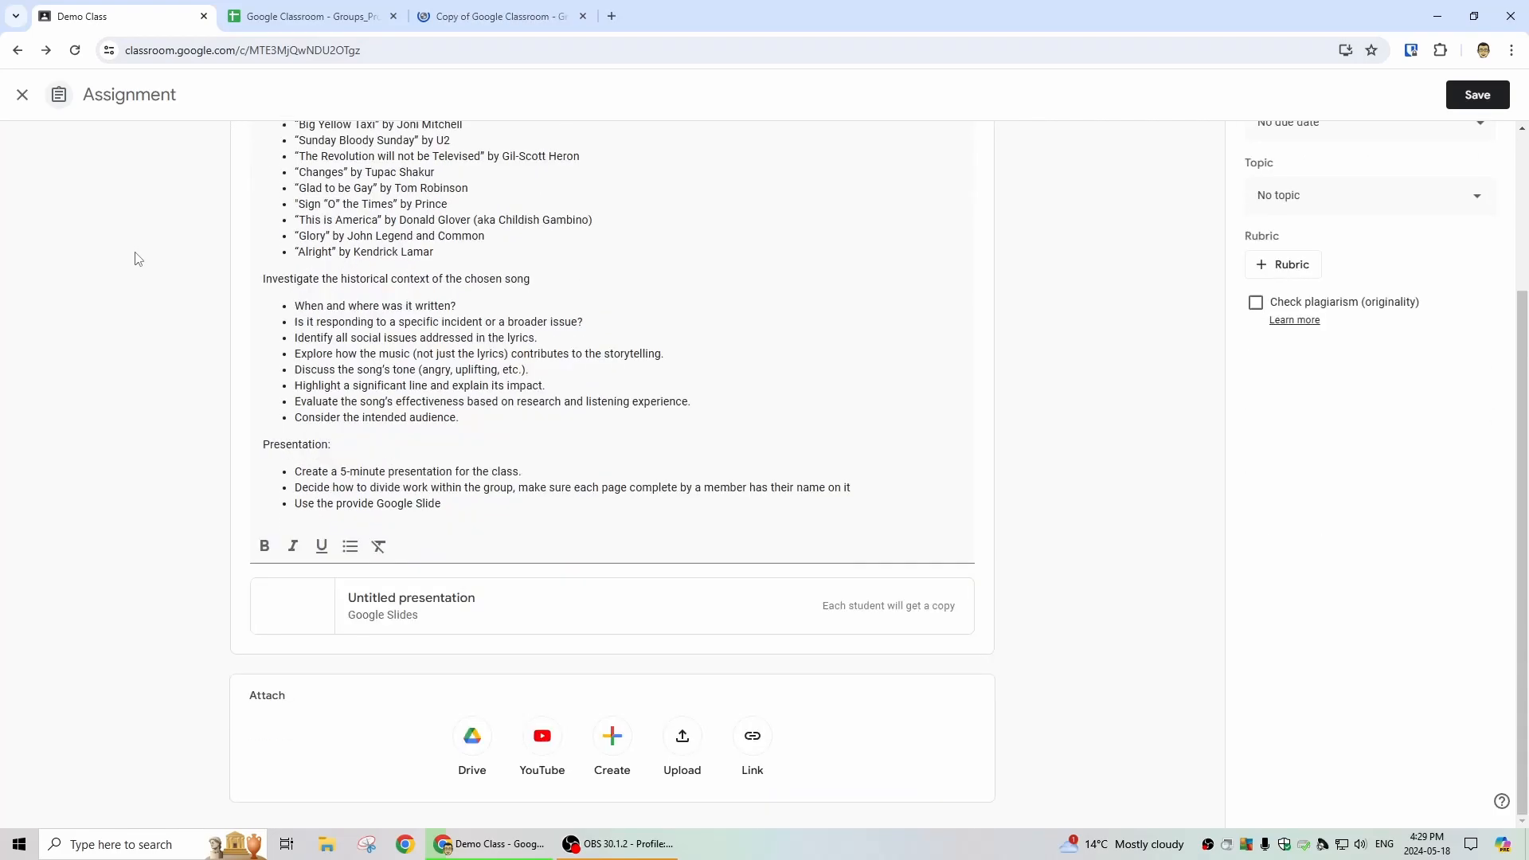
pyautogui.scroll(3, 809, 240)
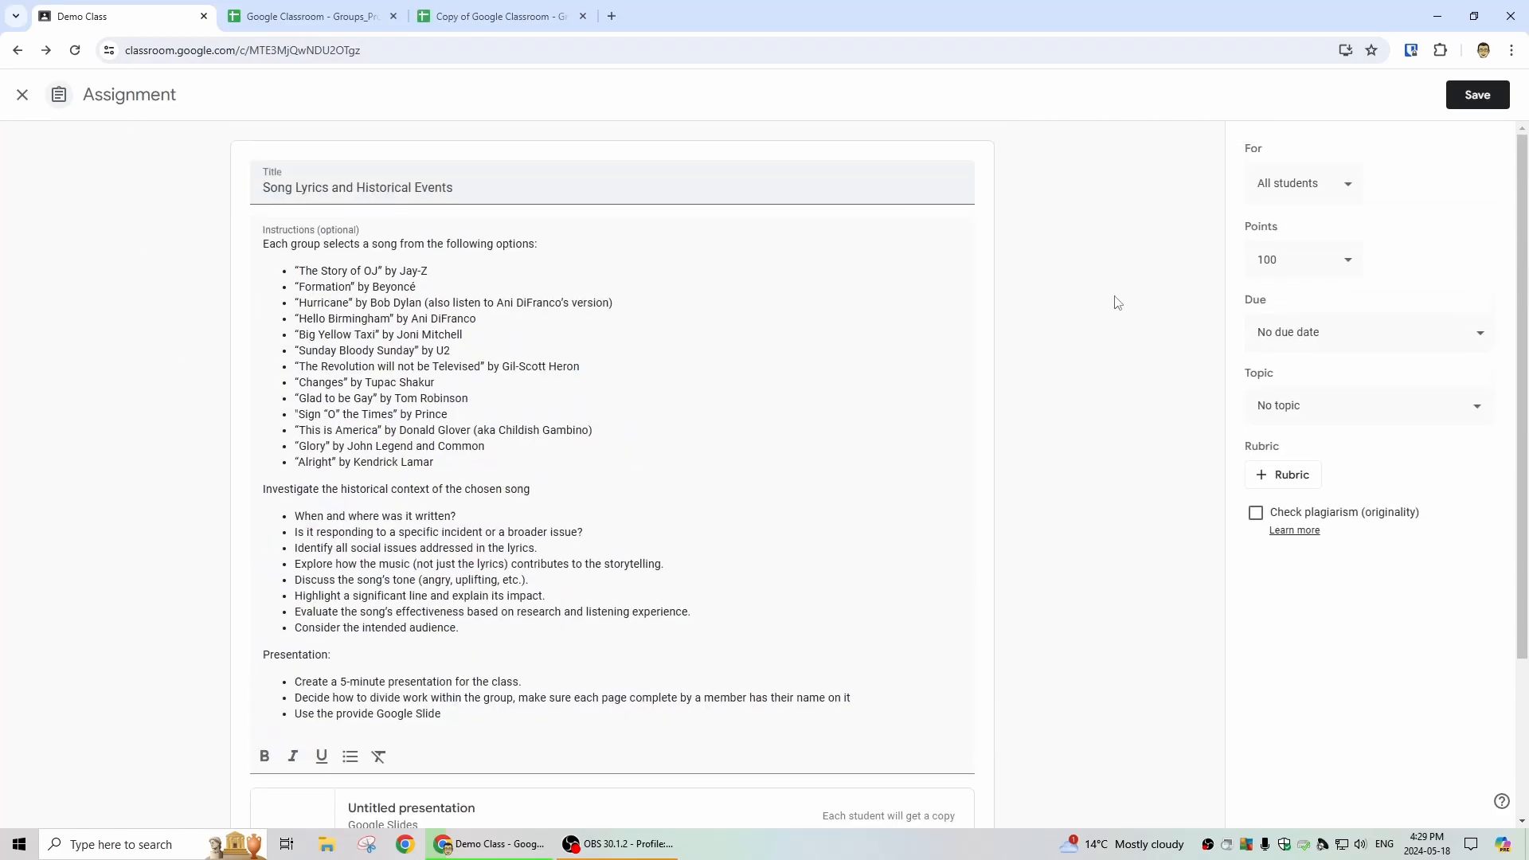
pyautogui.scroll(-3, 1237, 255)
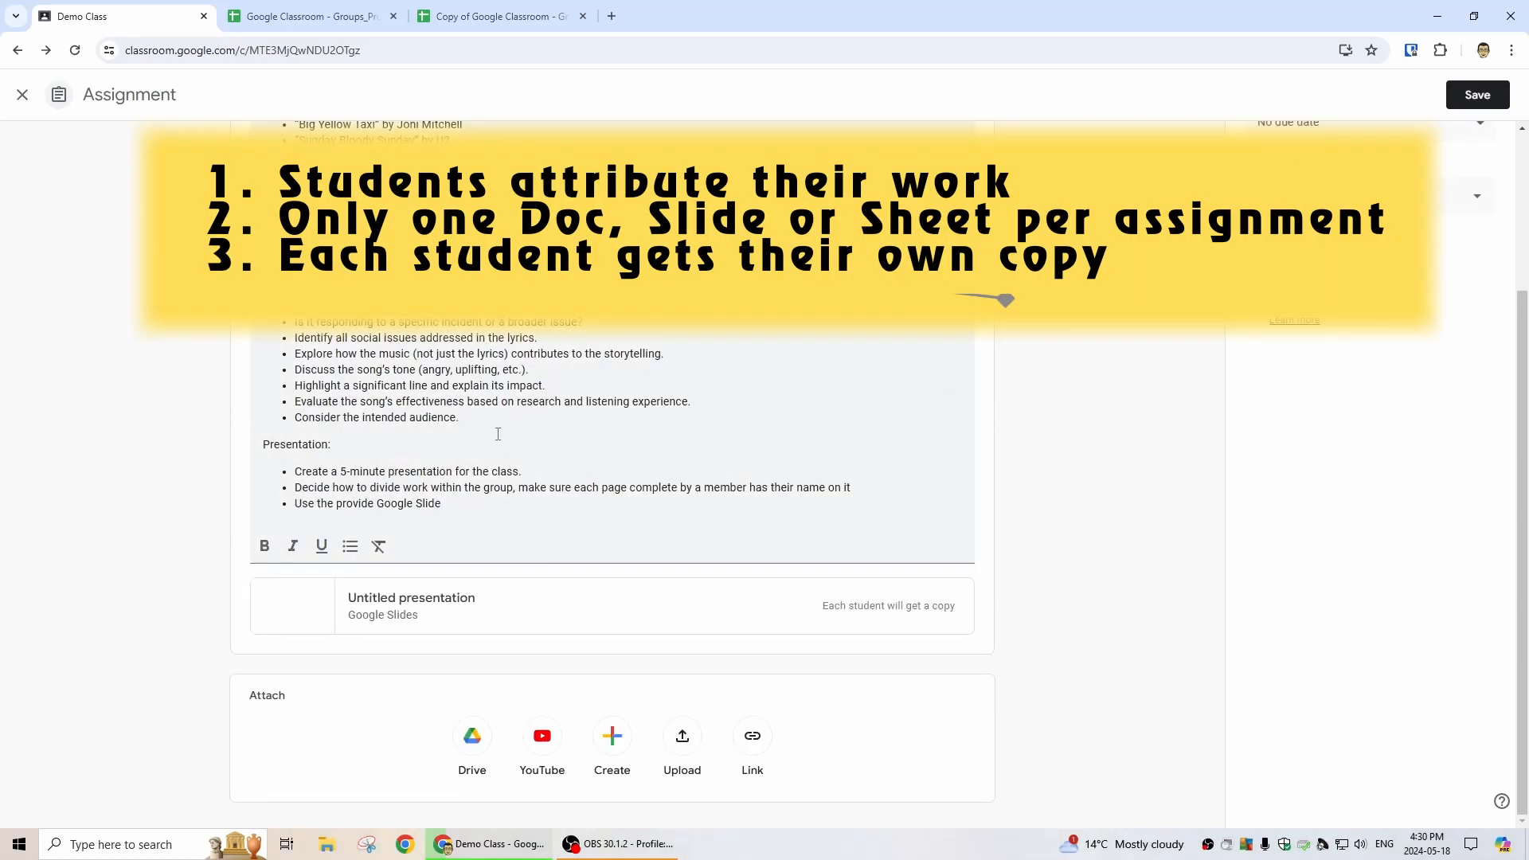
pyautogui.scroll(3, 498, 434)
pyautogui.scroll(-3, 524, 443)
pyautogui.moveTo(491, 489); pyautogui.dragTo(852, 492)
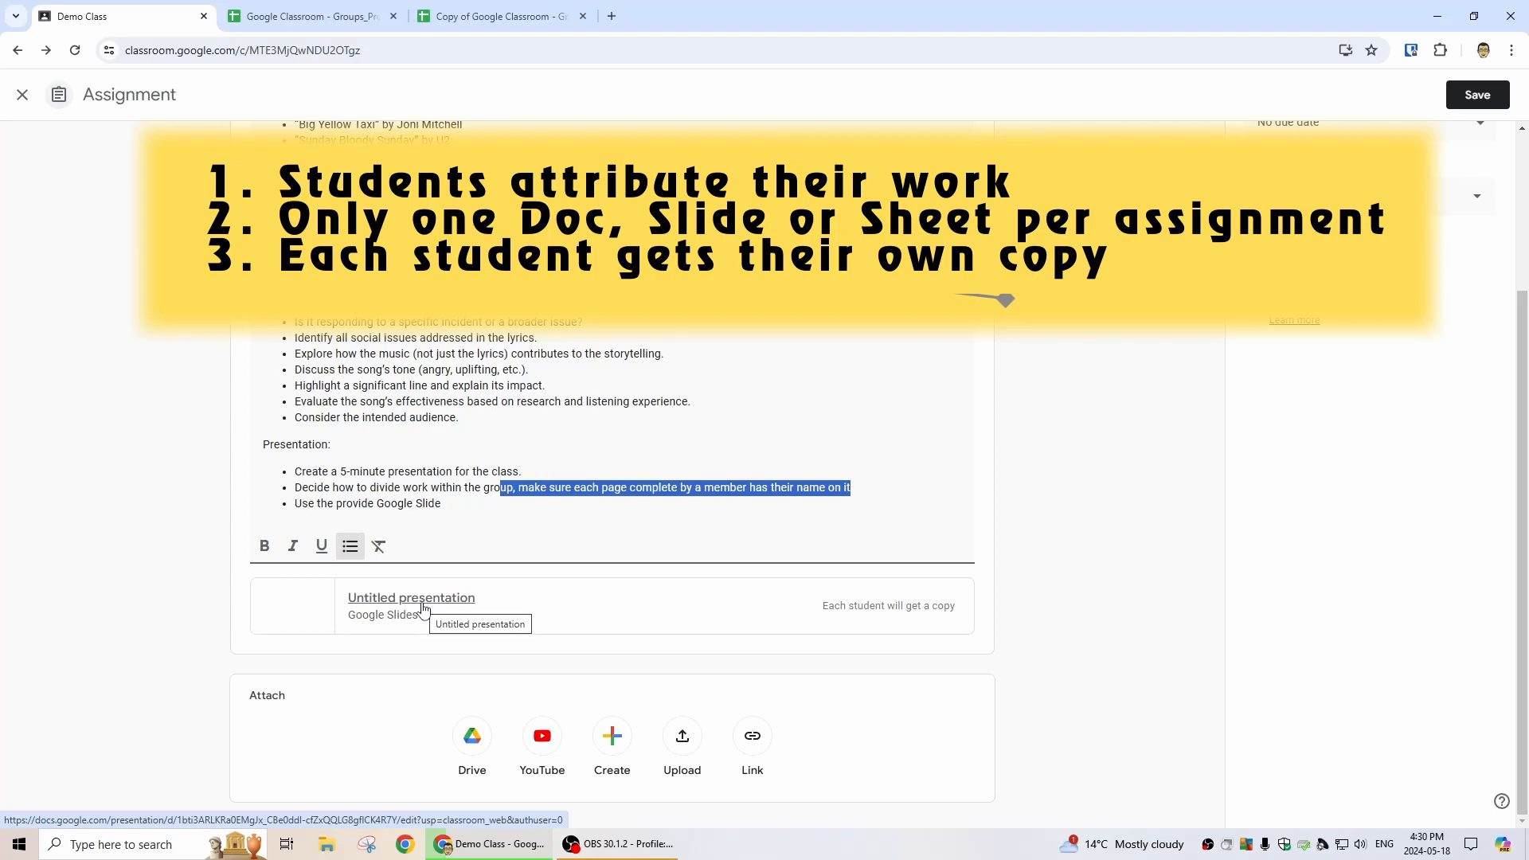
pyautogui.scroll(3, 425, 610)
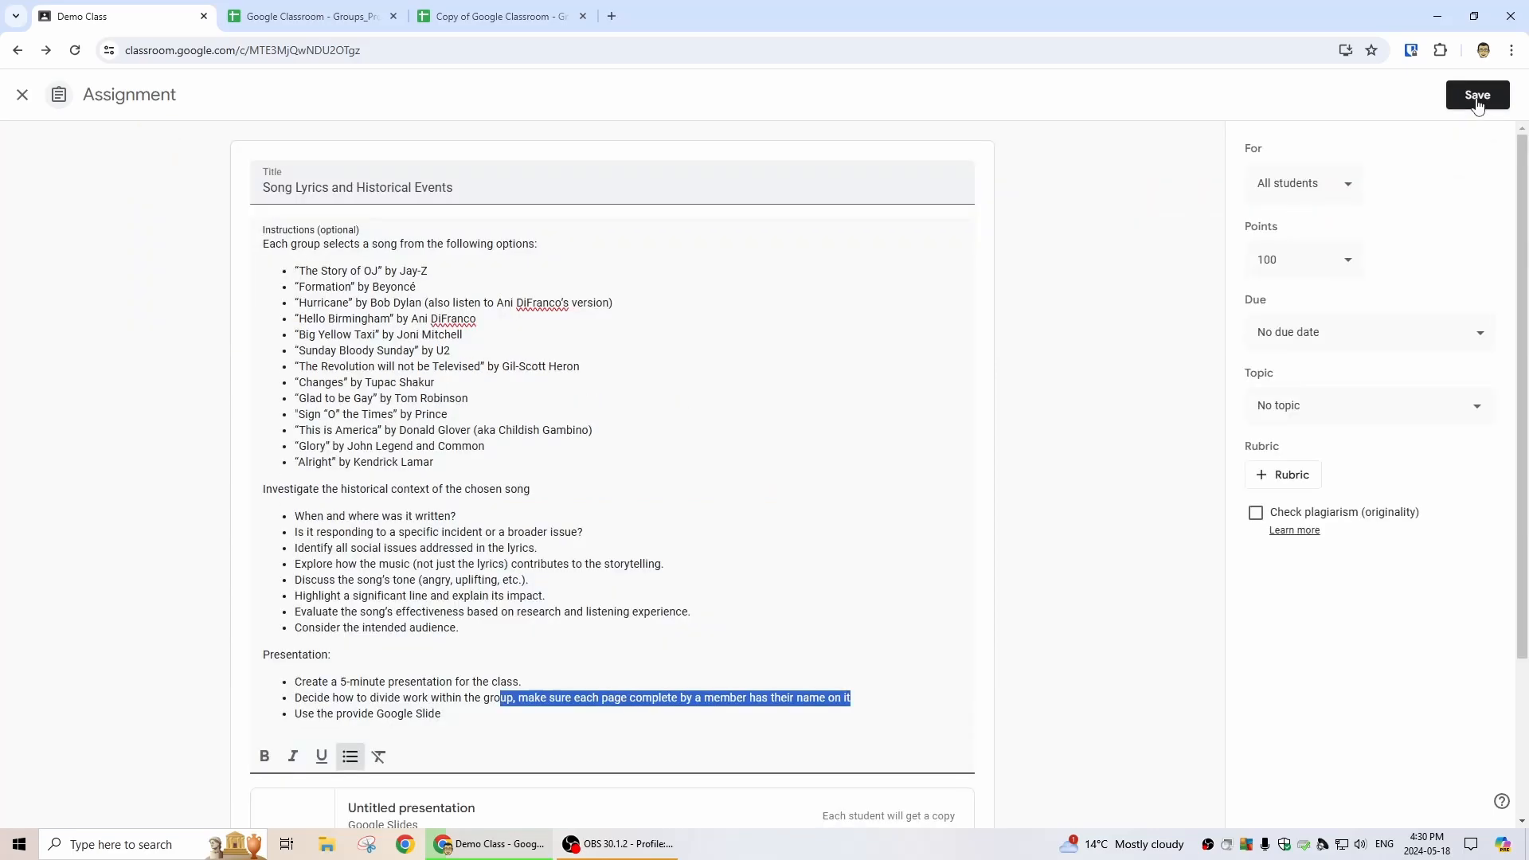
# - Save the Song Lyrics and Historical Events assignment and close the original Groups_Prod spreadsheet
pyautogui.click(1477, 96)
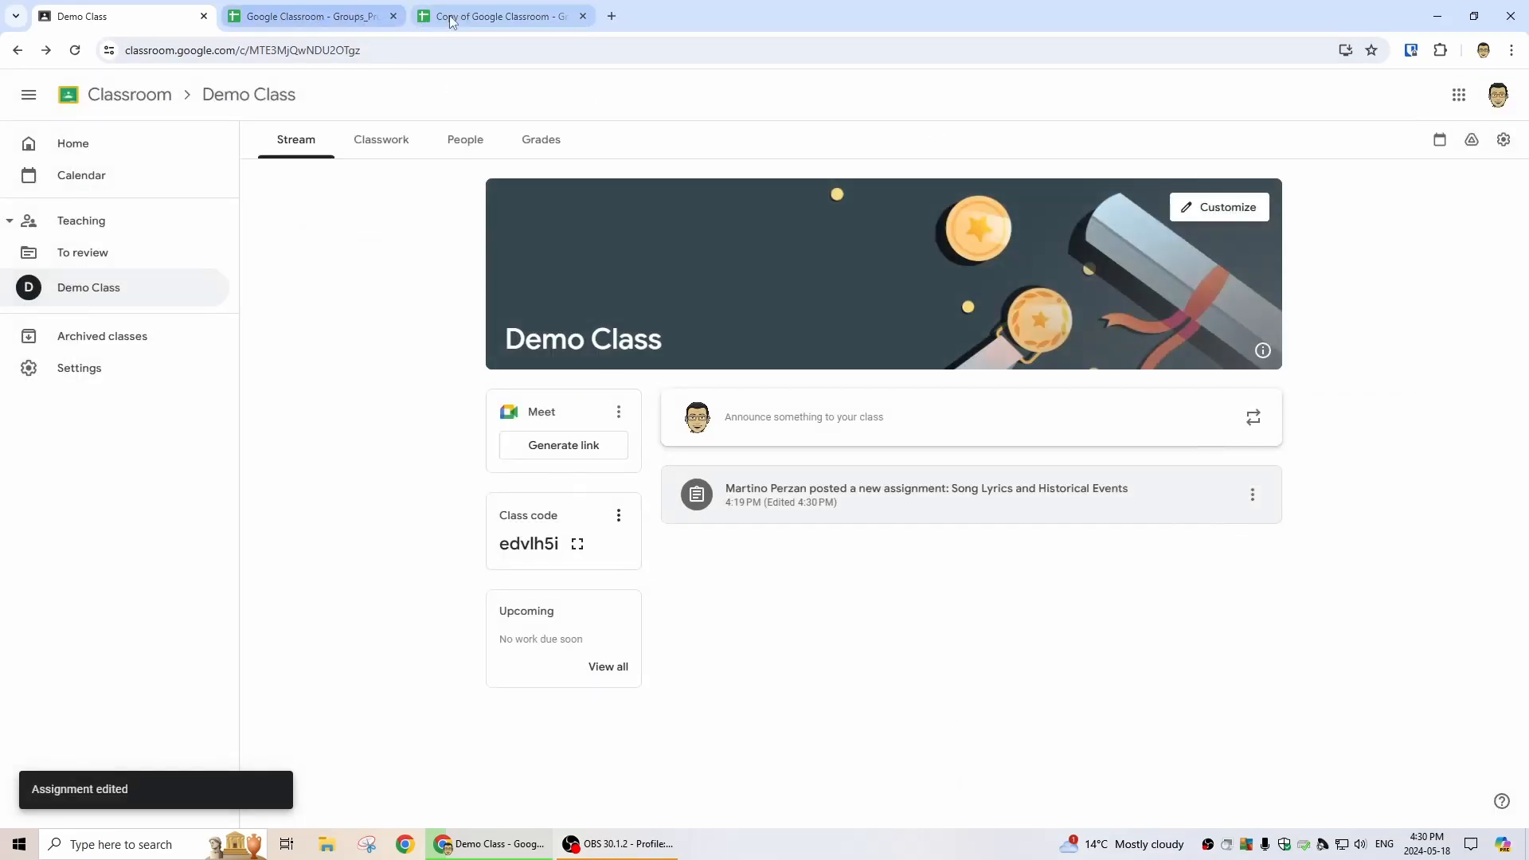
pyautogui.click(394, 16)
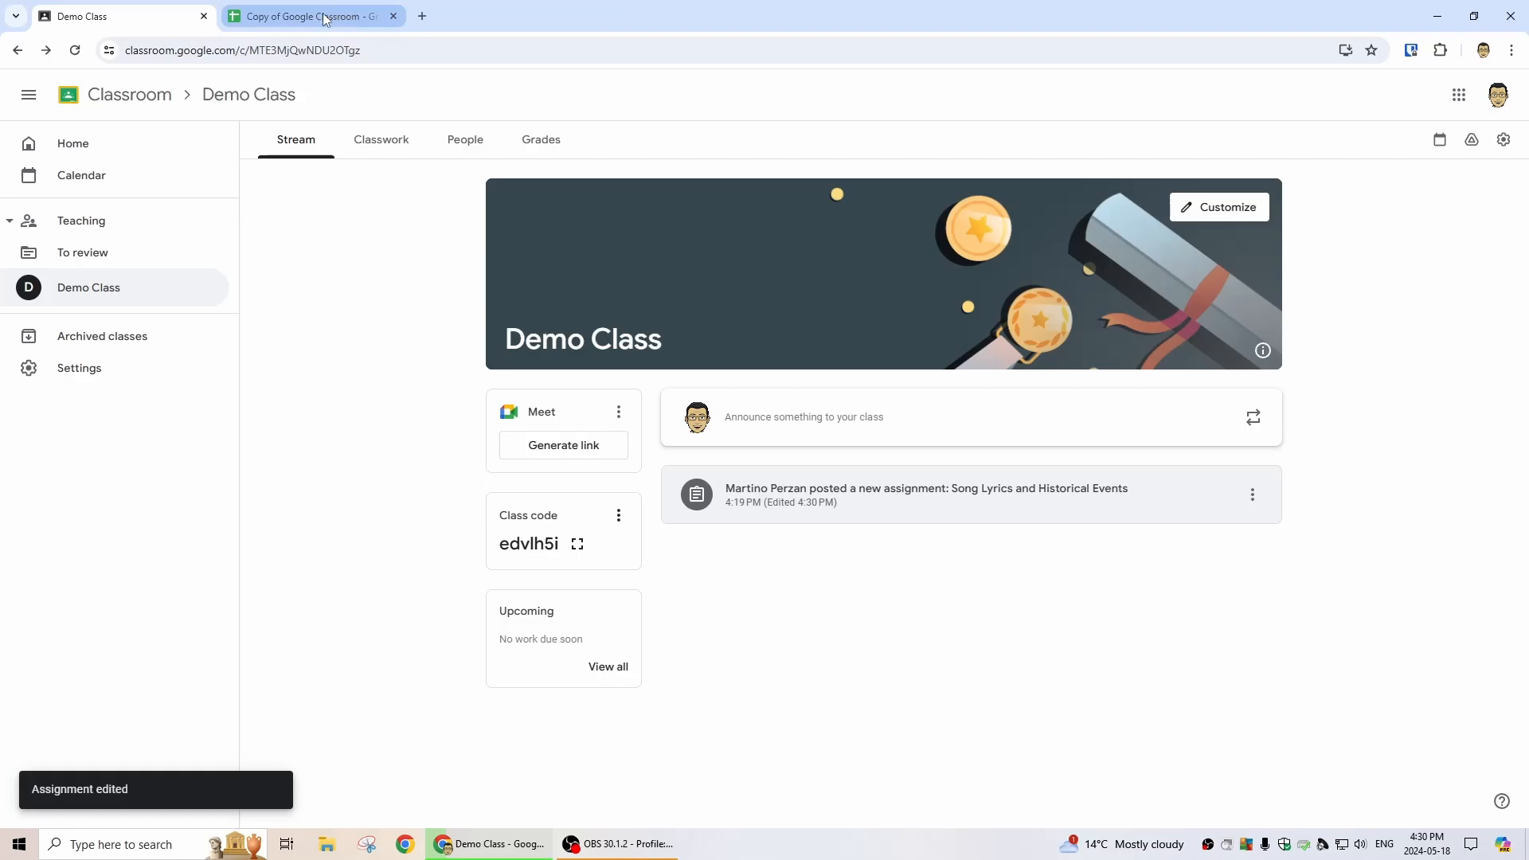
# - Copy the Demo Class web address from Google Classroom into the Classroom Link cell B1 of the copied spreadsheet
pyautogui.click(324, 17)
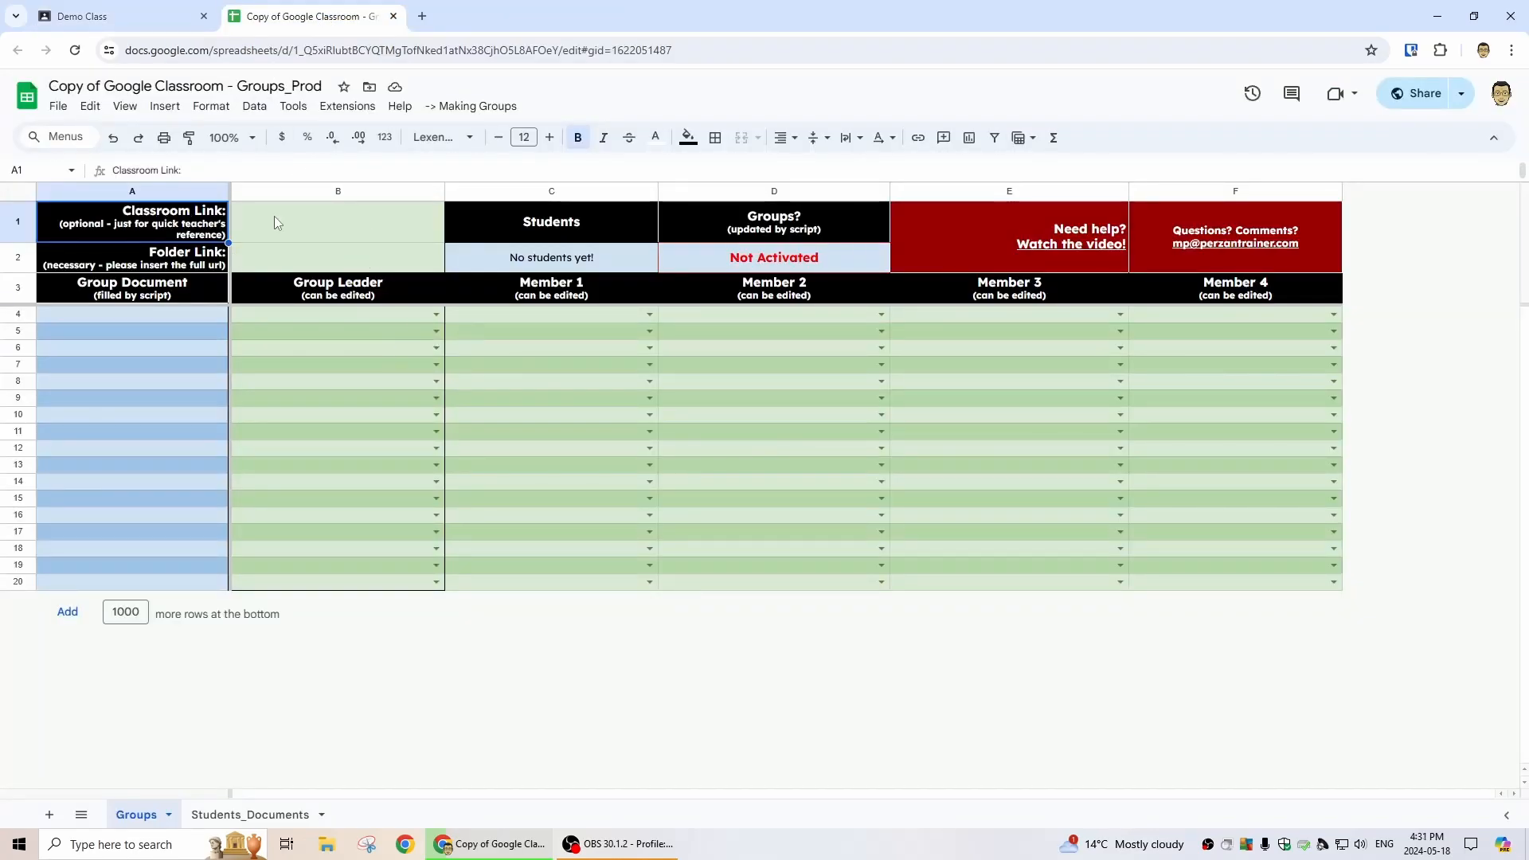
pyautogui.click(84, 16)
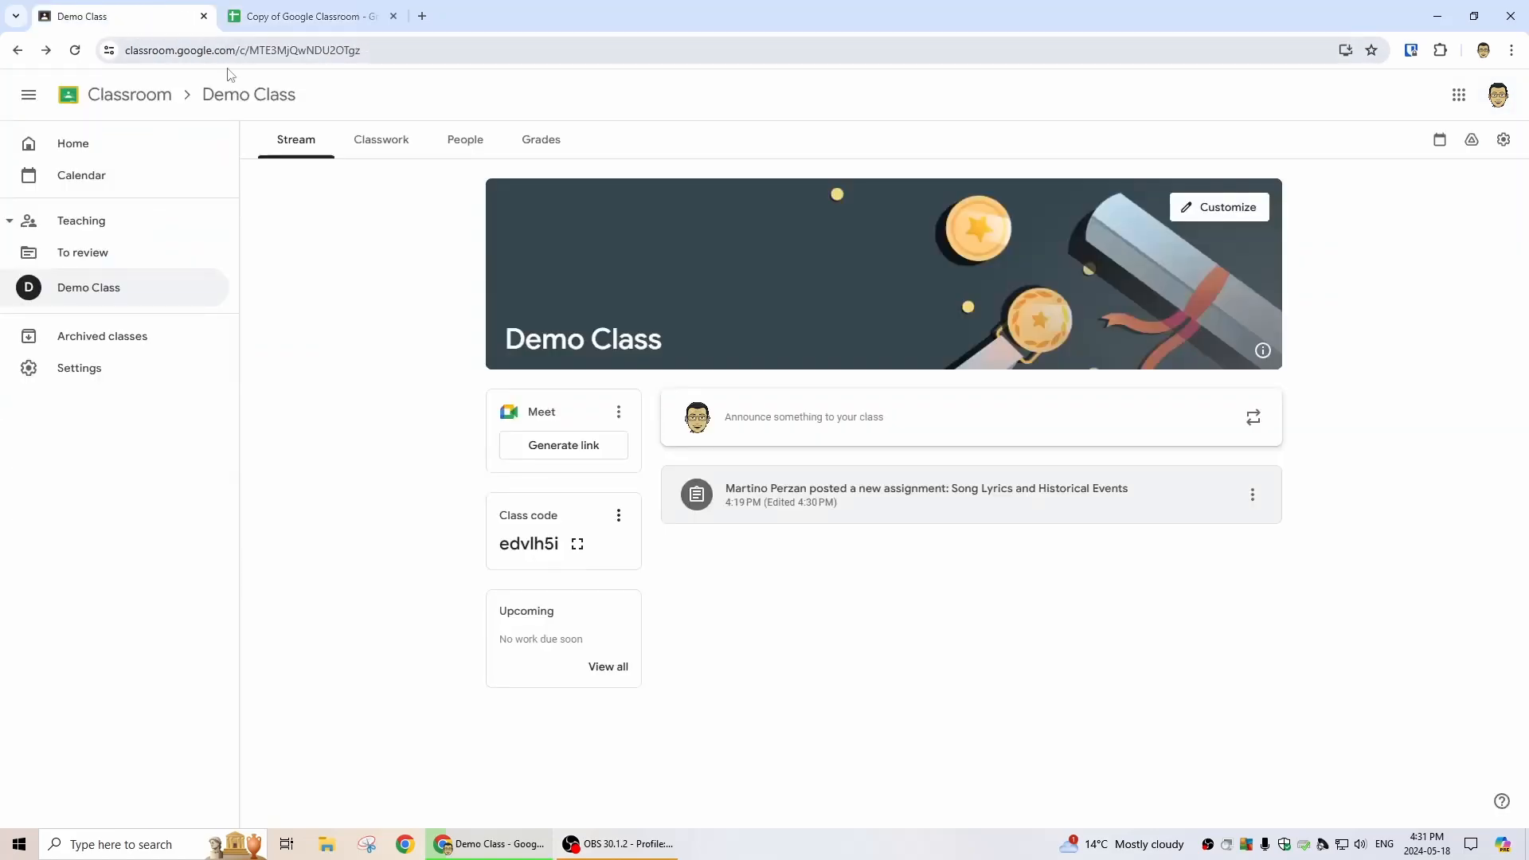
pyautogui.click(393, 50)
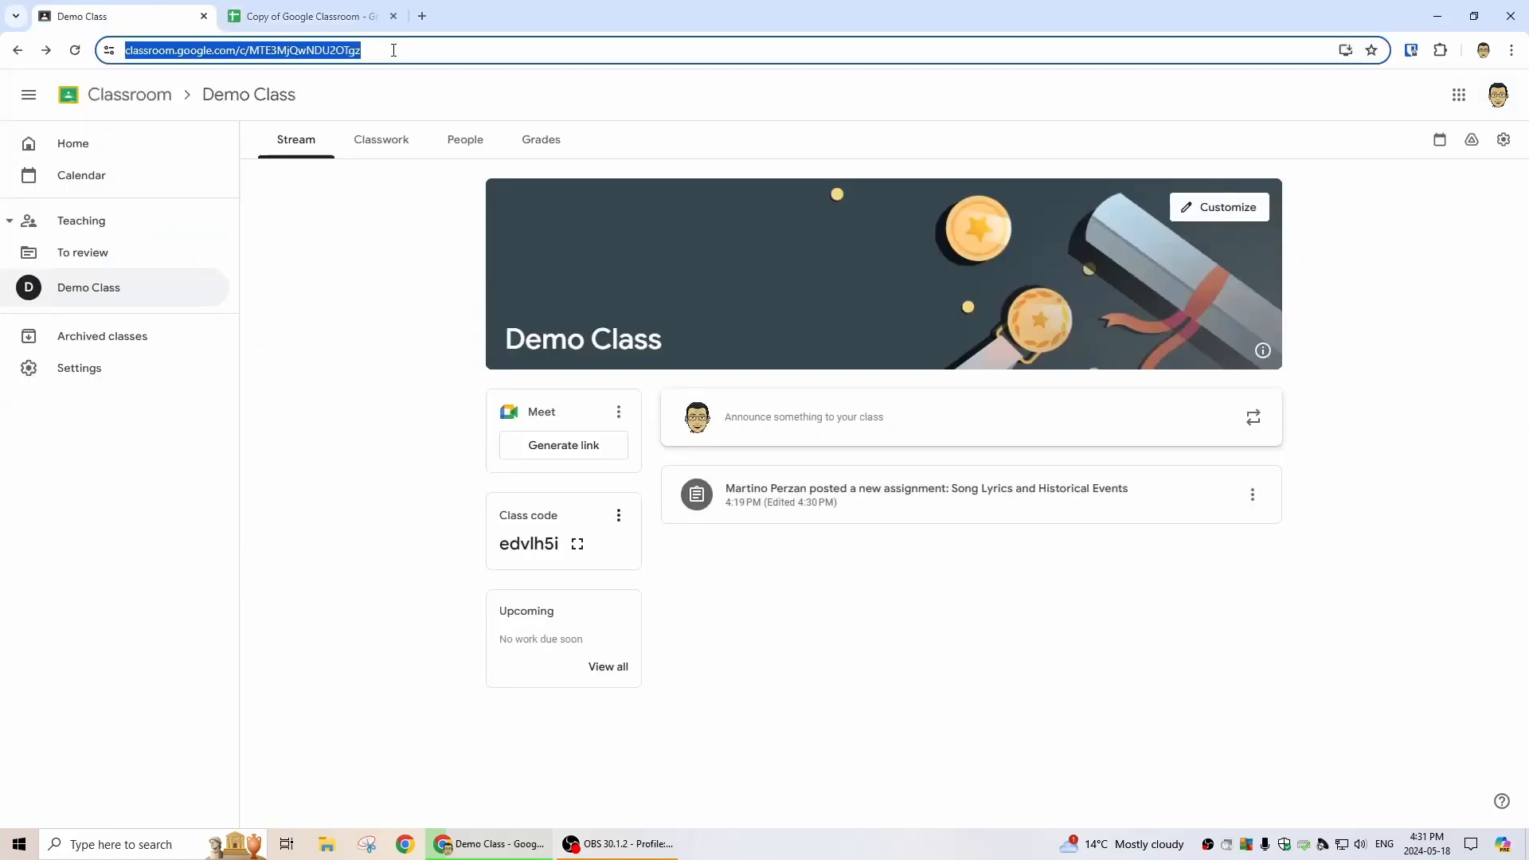
pyautogui.click(306, 16)
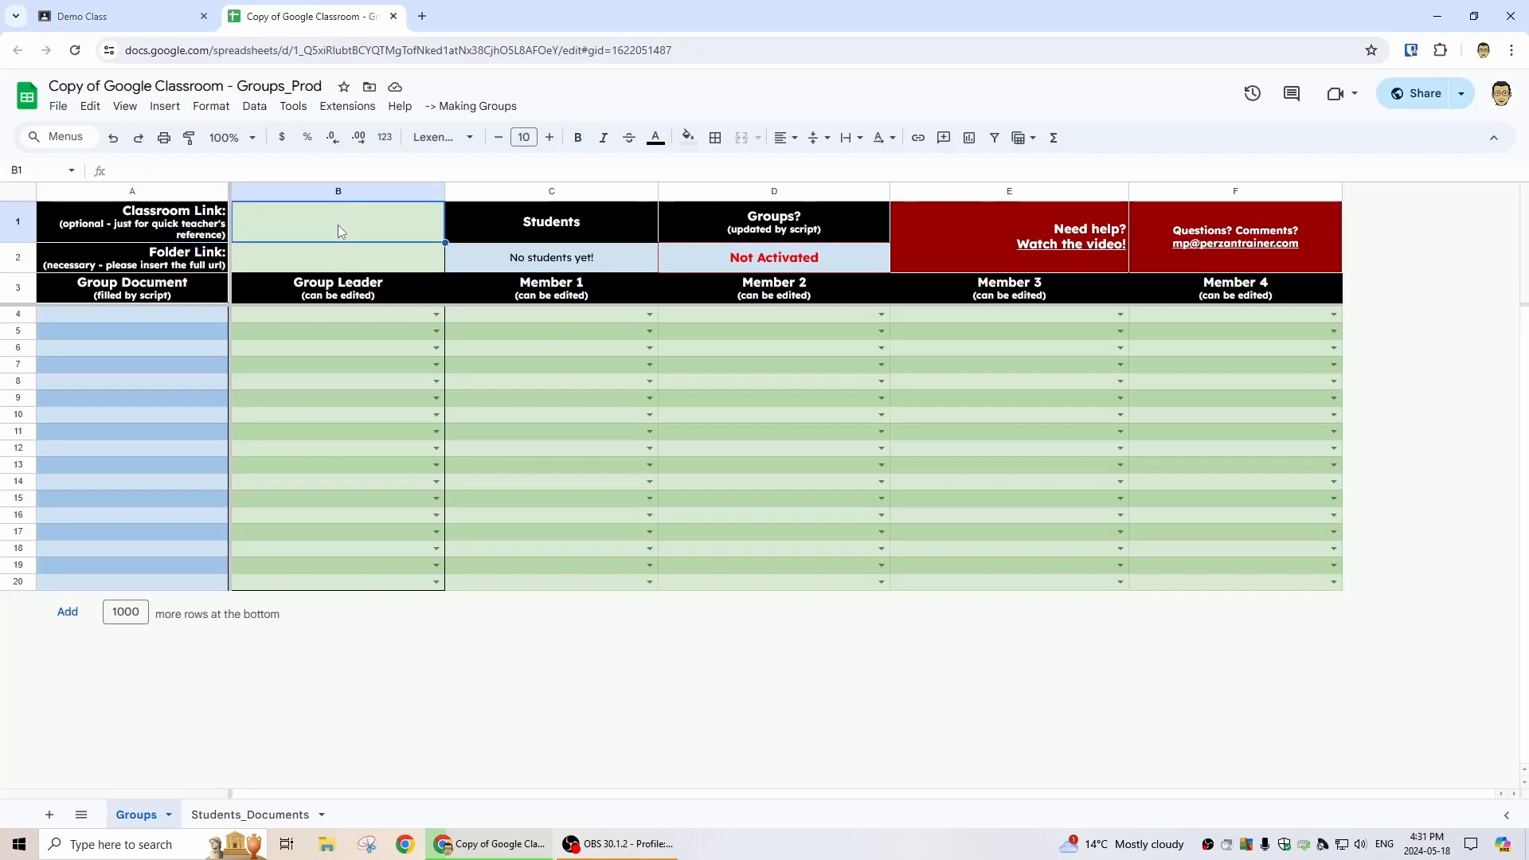
pyautogui.hotkey('ctrl', 'v')
pyautogui.press('Return')
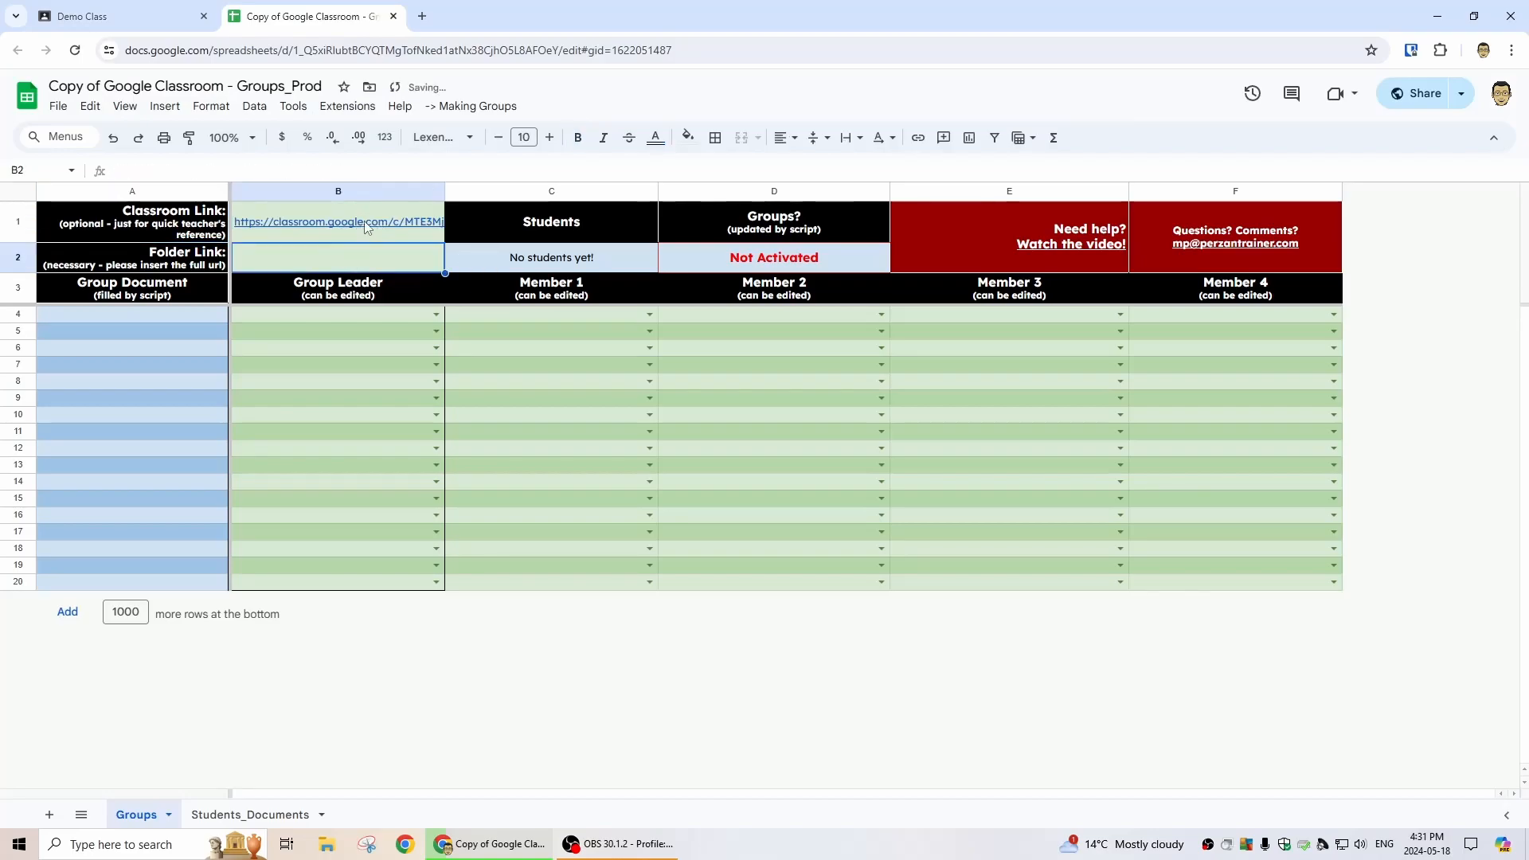
# - Open the Drive folder holding the student work for the Song Lyrics and Historical Events assignment in Google Classroom
pyautogui.click(170, 24)
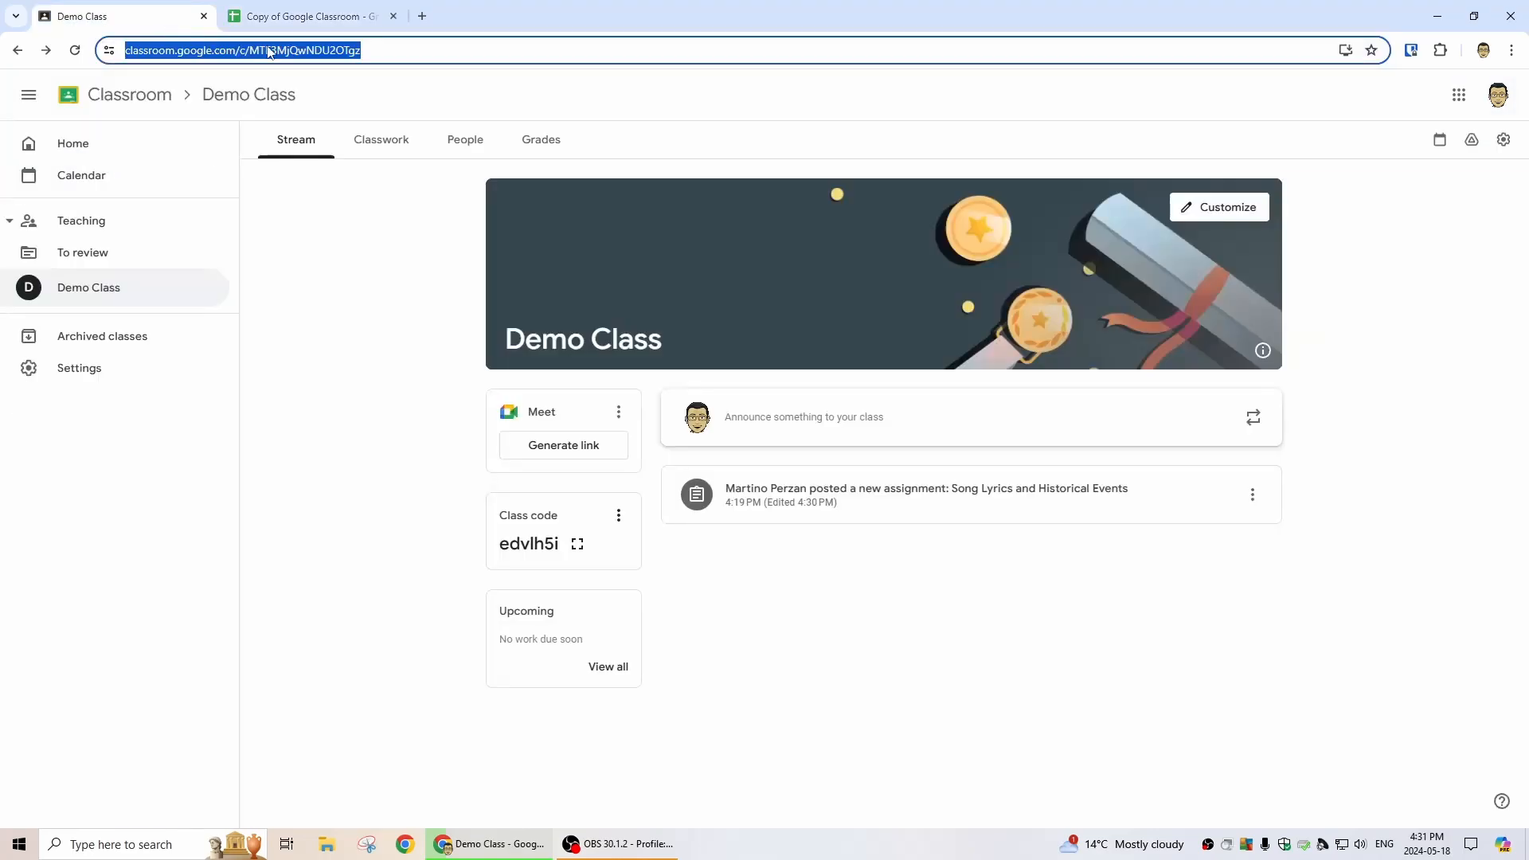
pyautogui.click(902, 504)
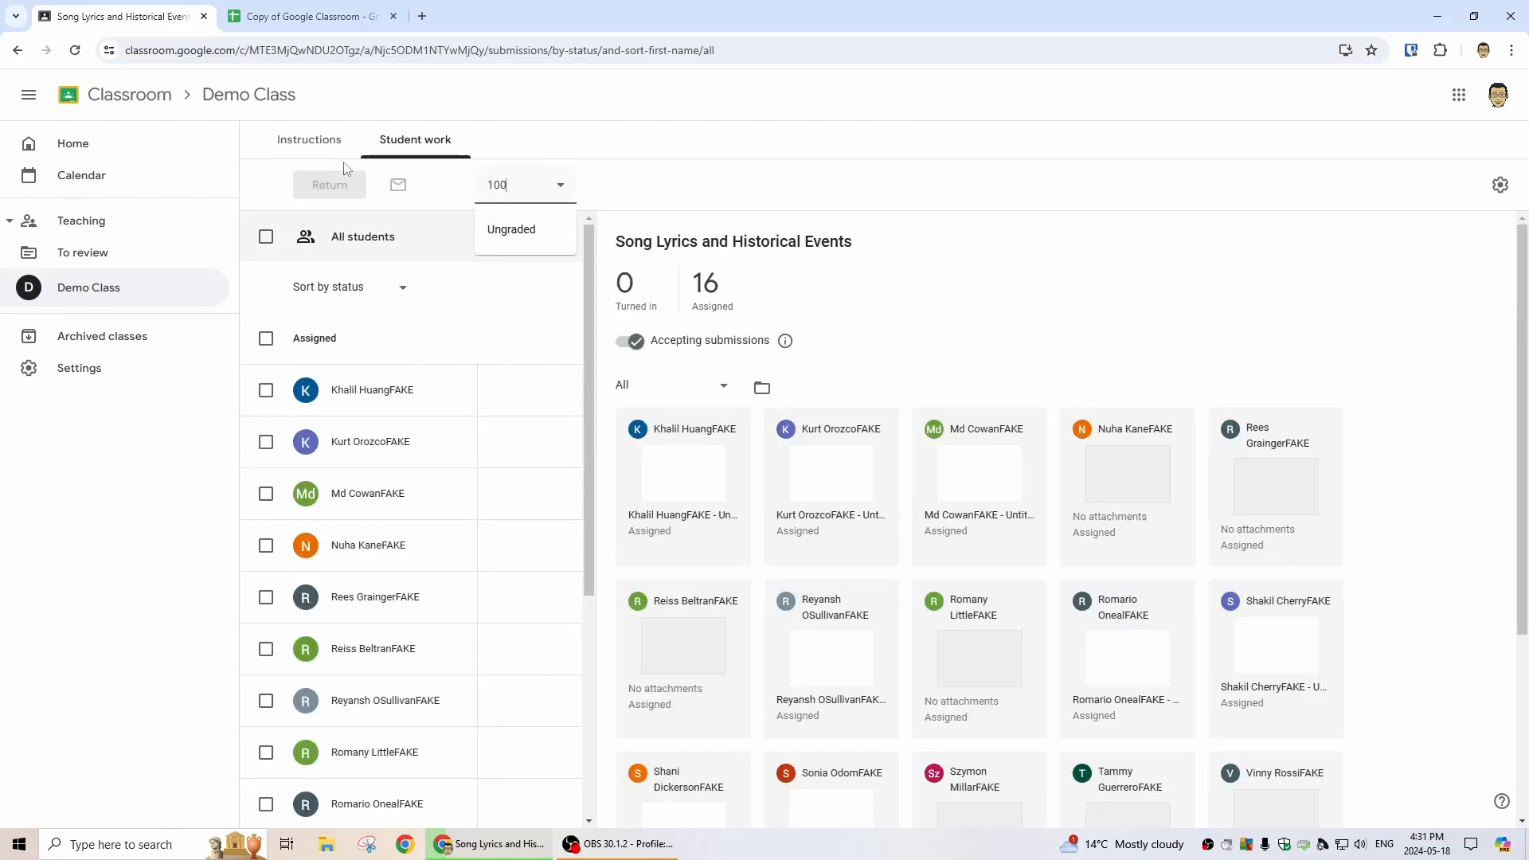
pyautogui.click(762, 389)
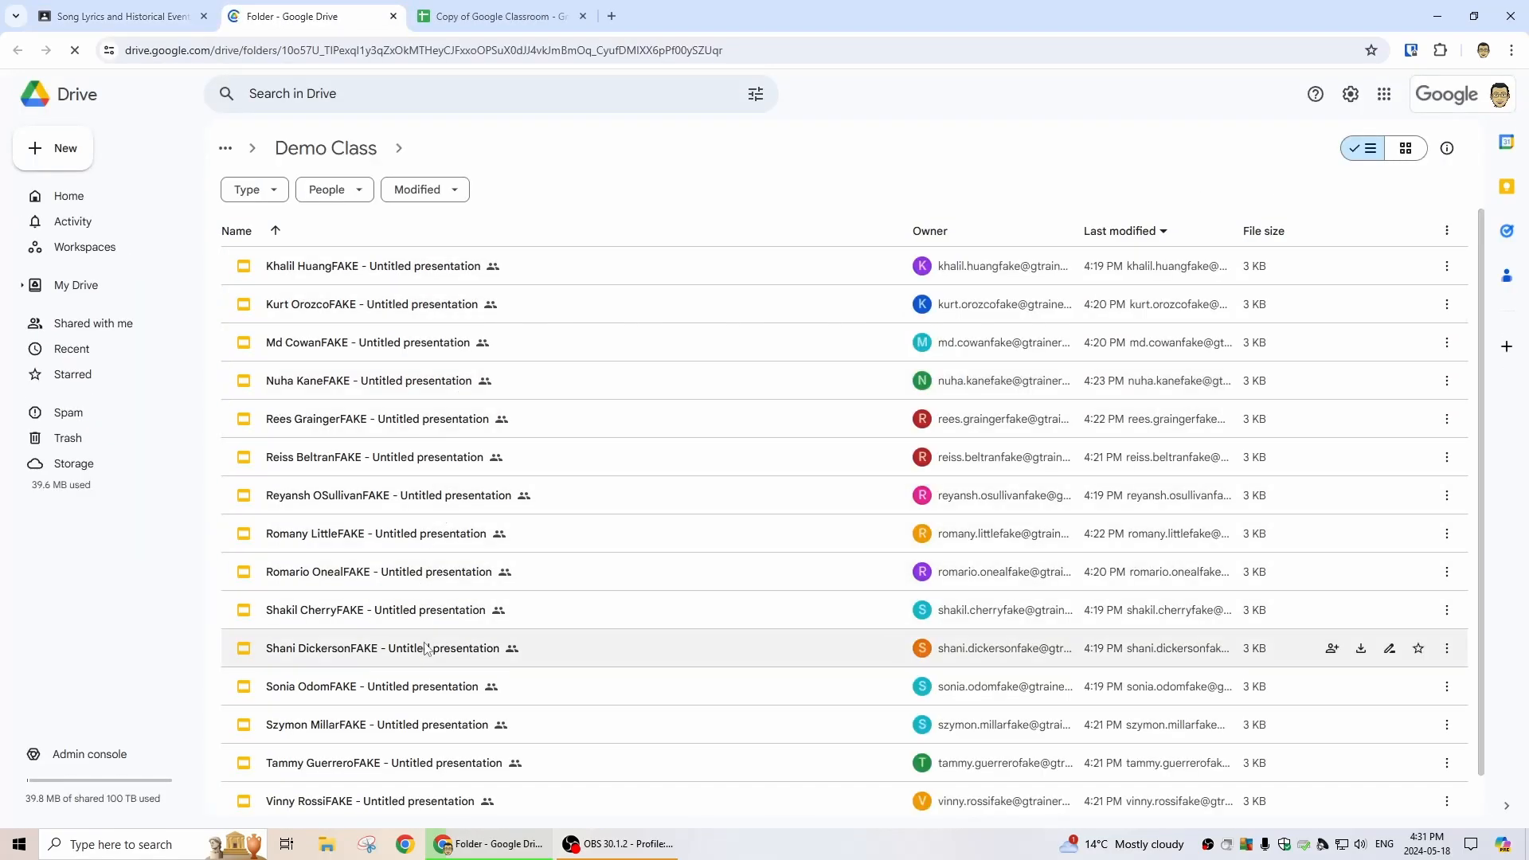
# - Copy the Drive folder's full URL into the Folder Link cell B2 of the copied spreadsheet as a plain link
pyautogui.click(394, 50)
pyautogui.rightClick(394, 49)
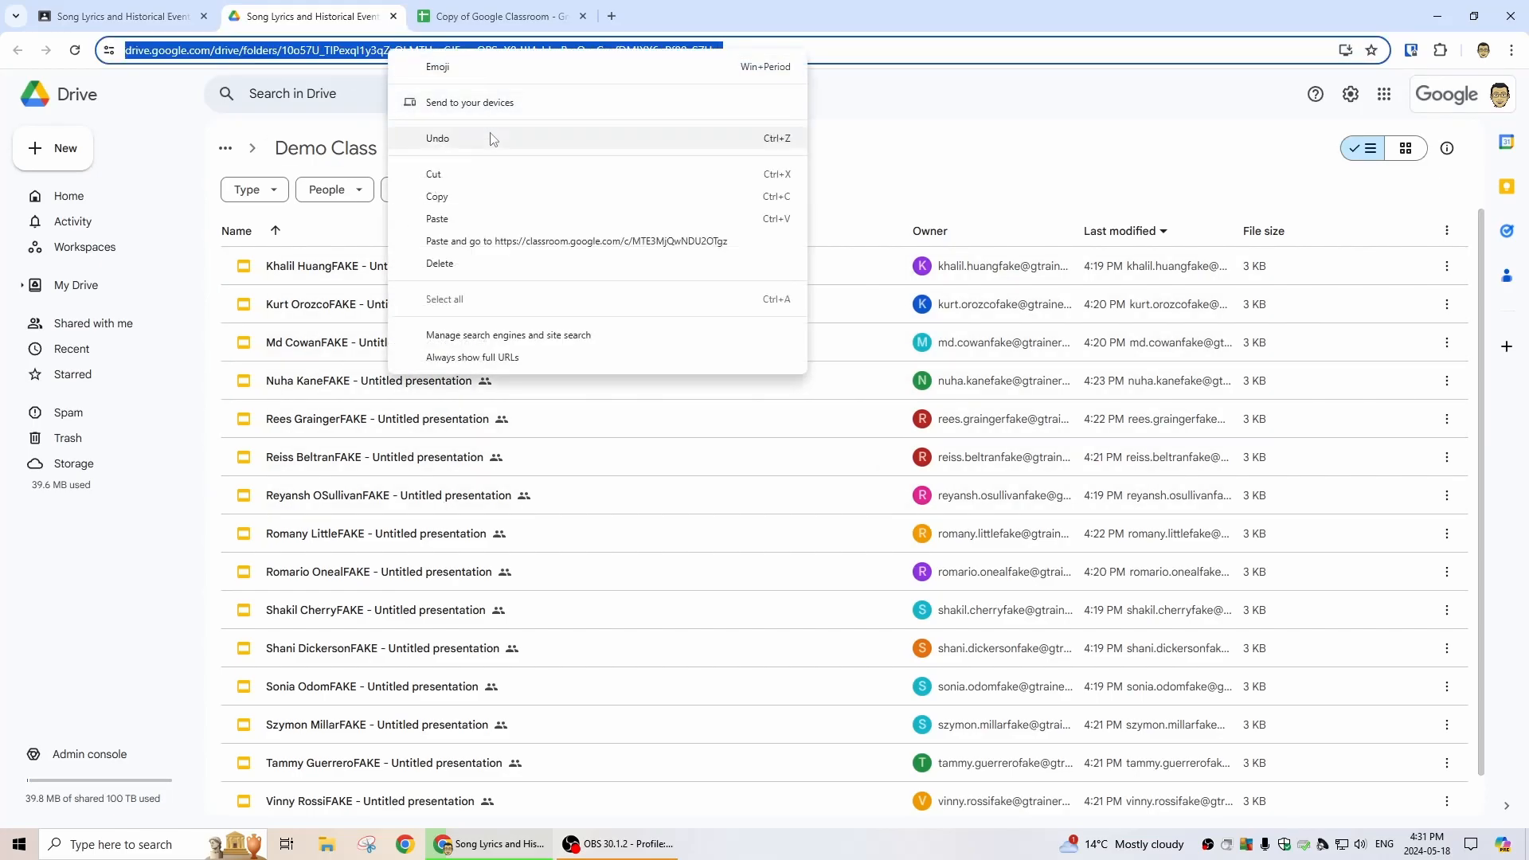
pyautogui.click(489, 197)
pyautogui.click(497, 23)
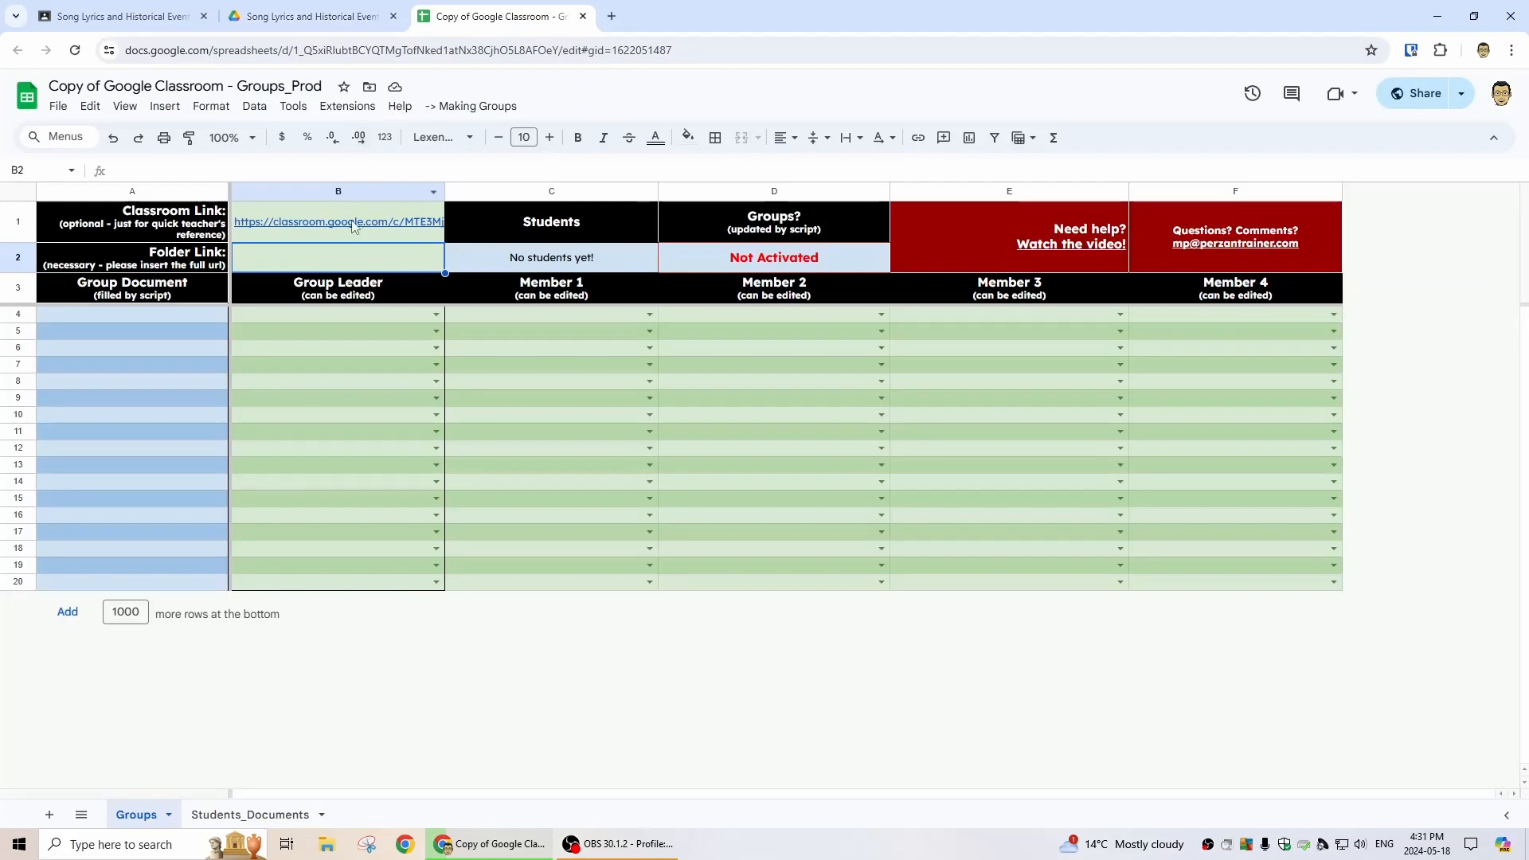
pyautogui.rightClick(340, 266)
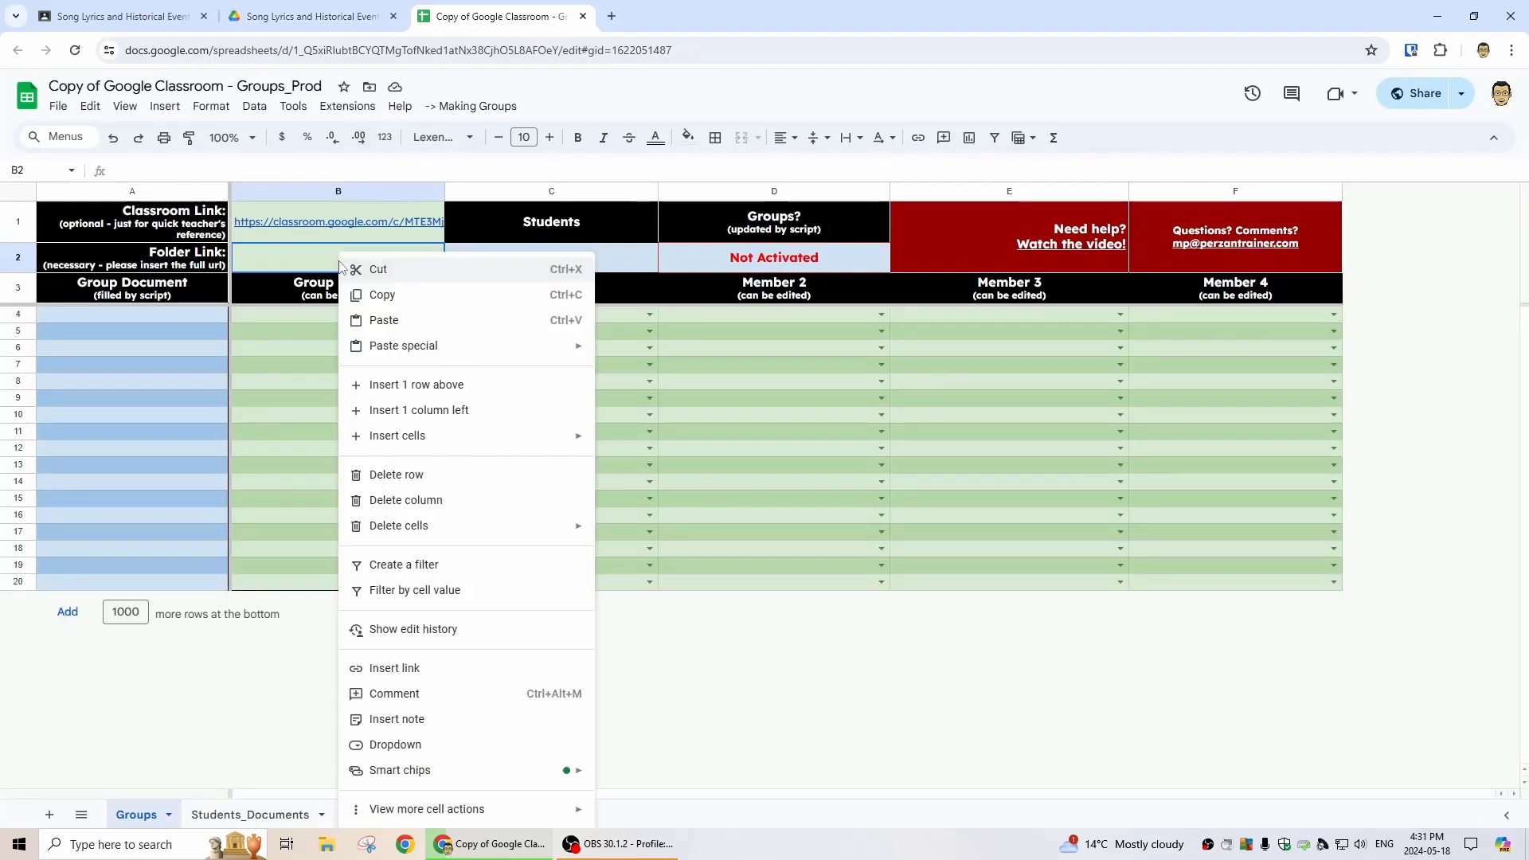
pyautogui.click(477, 331)
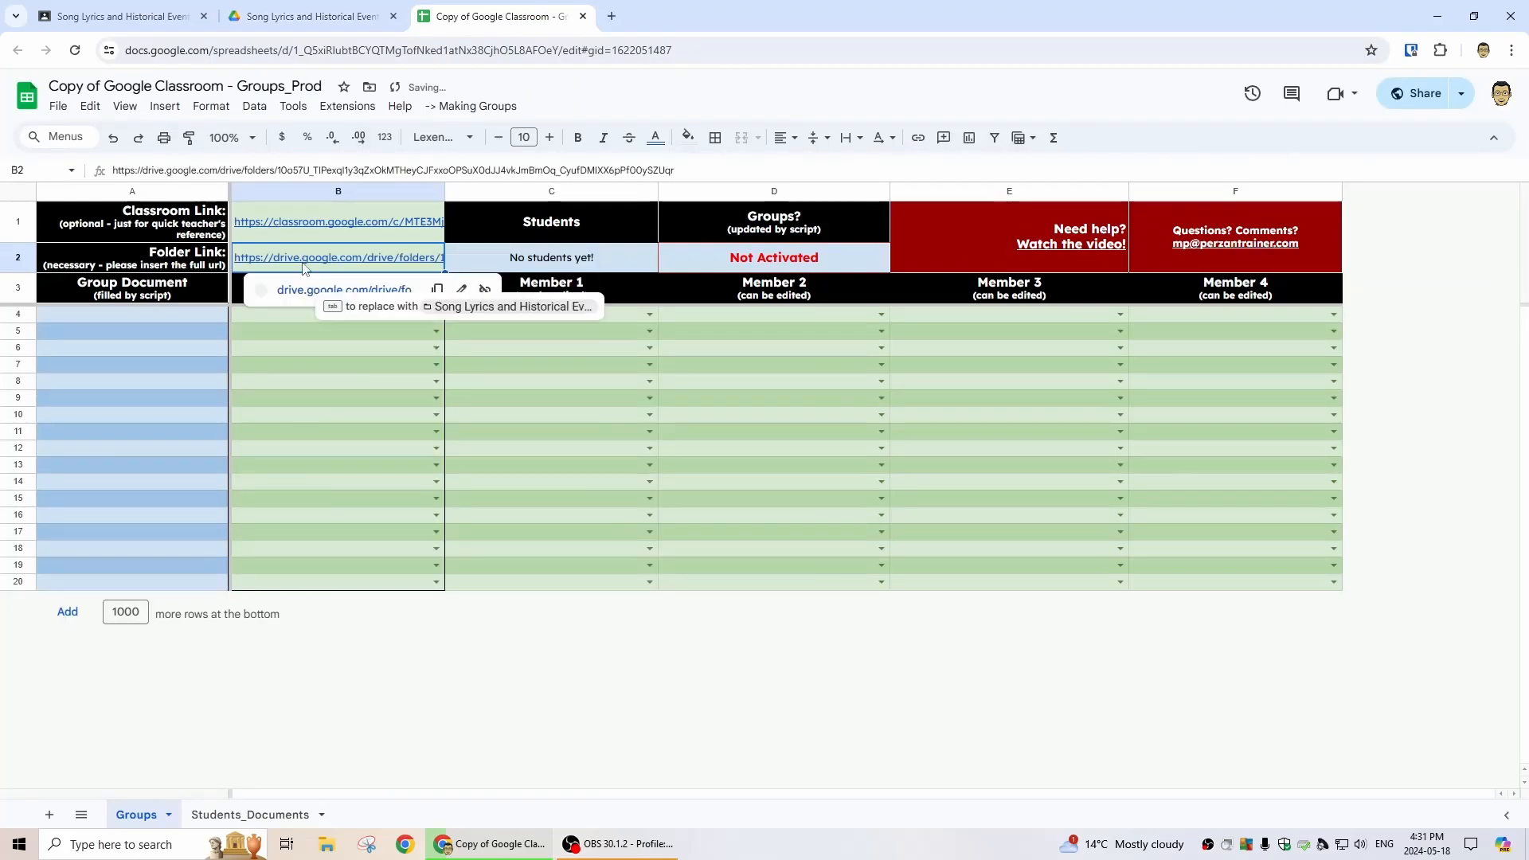
pyautogui.click(318, 317)
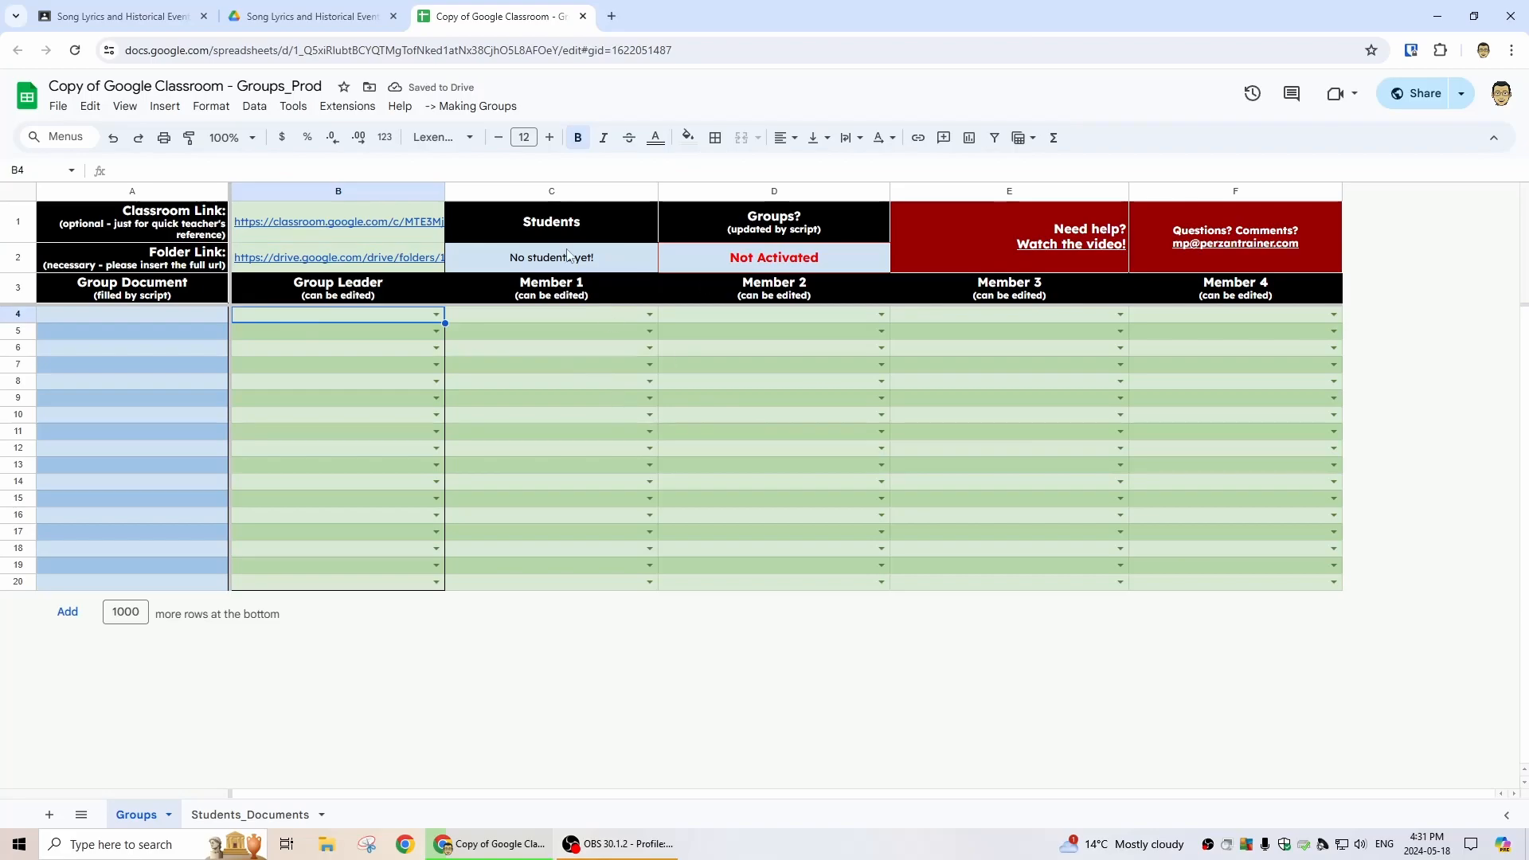
# - Start Retrieve students and files and authorize the Sharing to Students by Script project to access the teacher's Google account
pyautogui.click(468, 108)
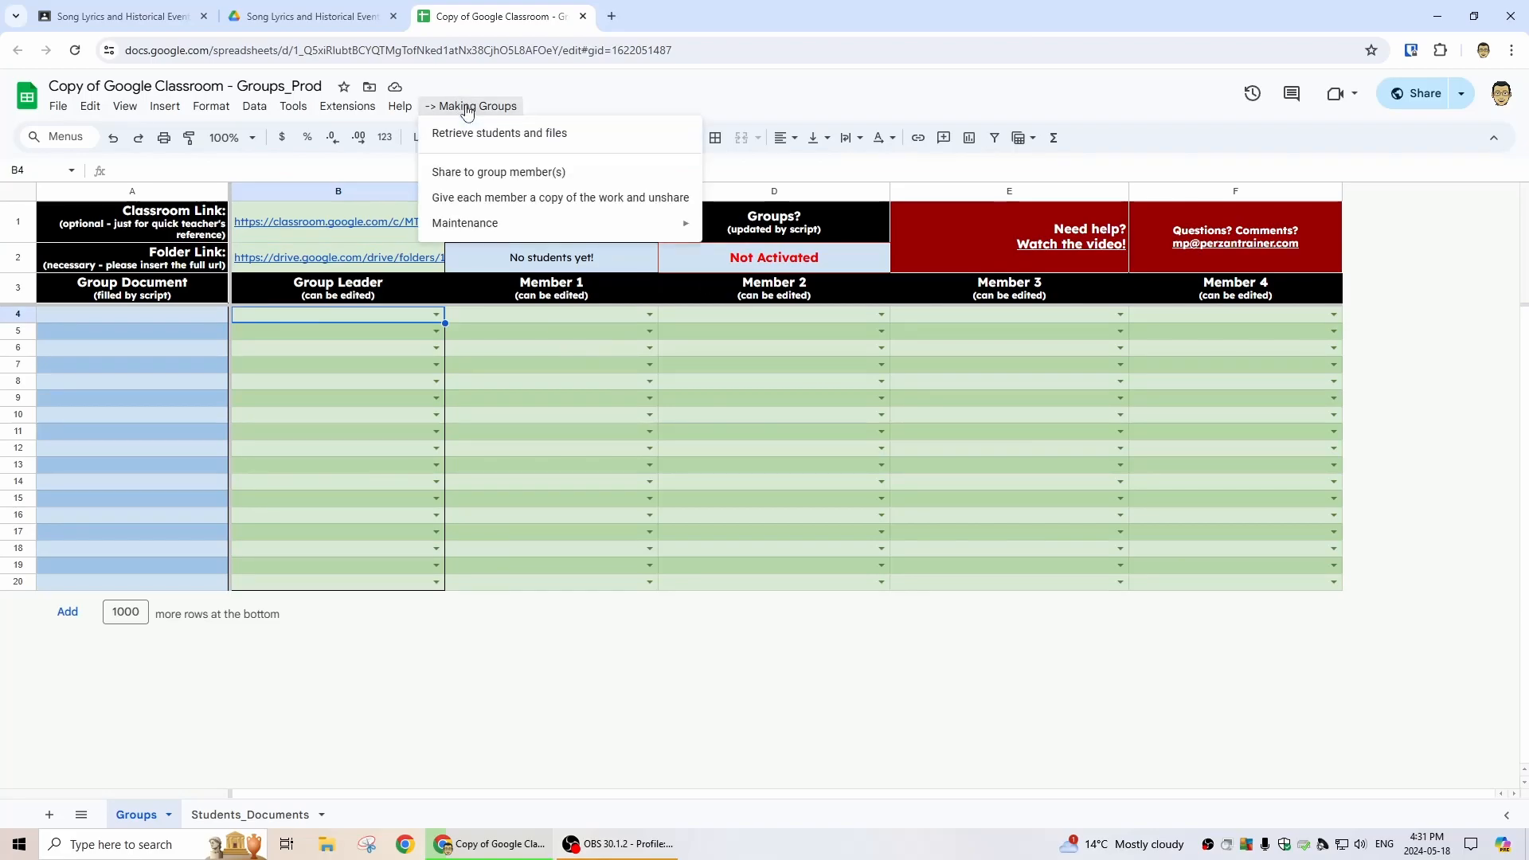
pyautogui.click(503, 135)
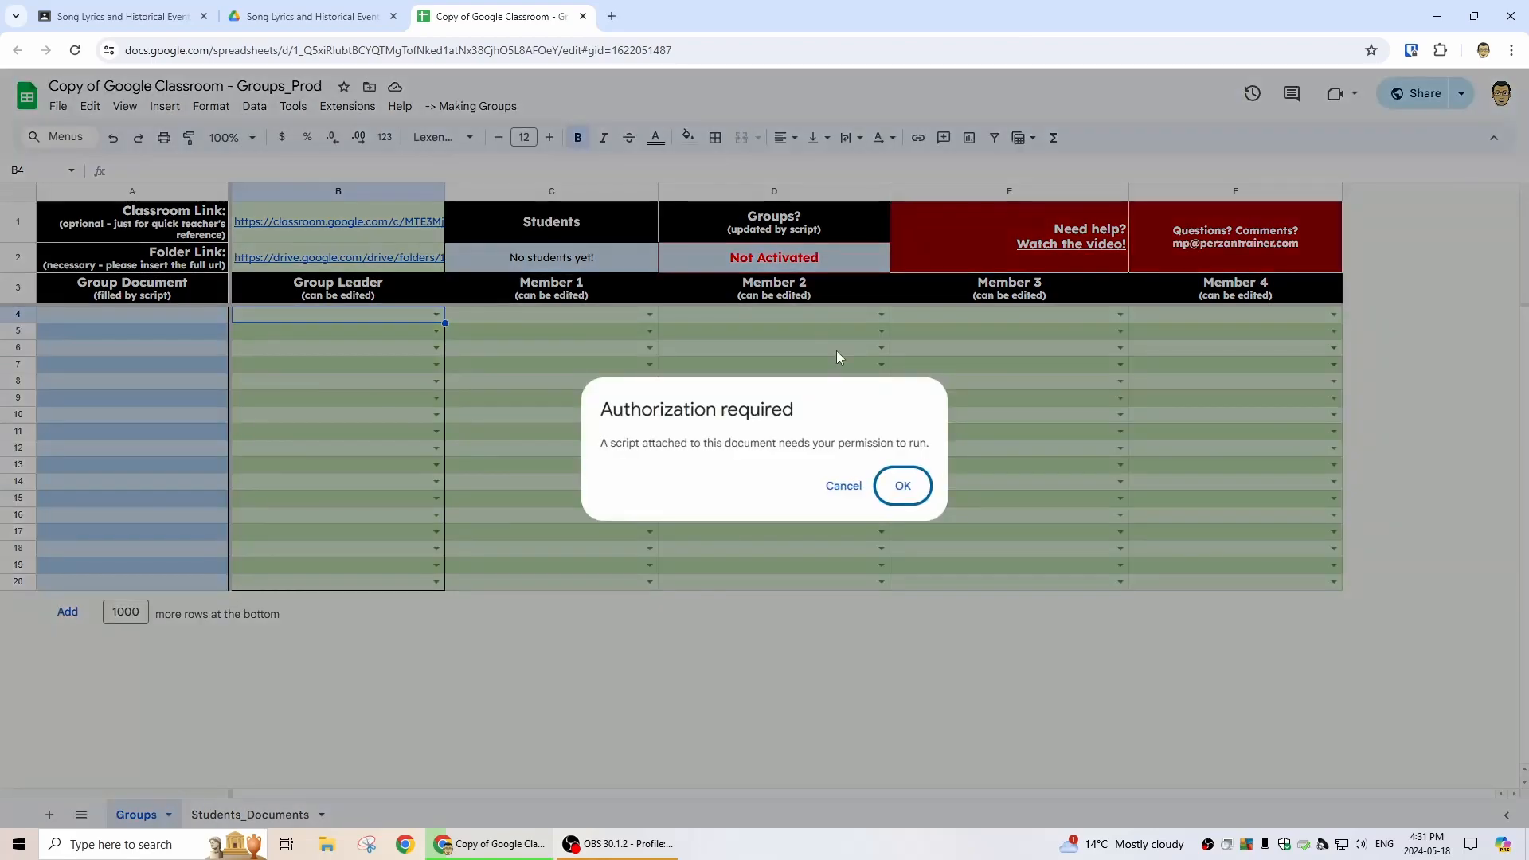
pyautogui.click(902, 486)
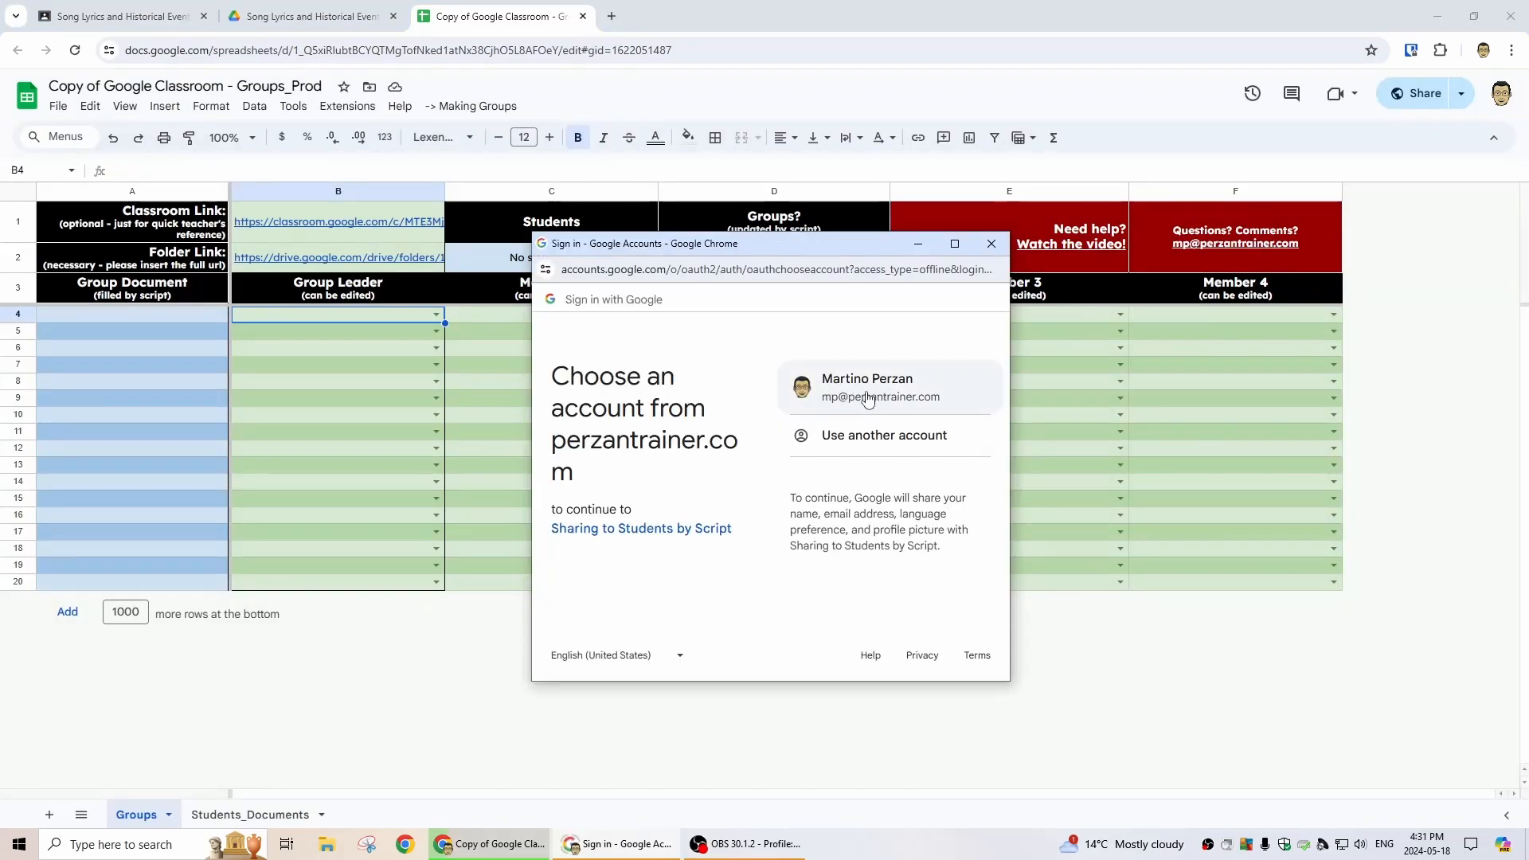
pyautogui.click(875, 398)
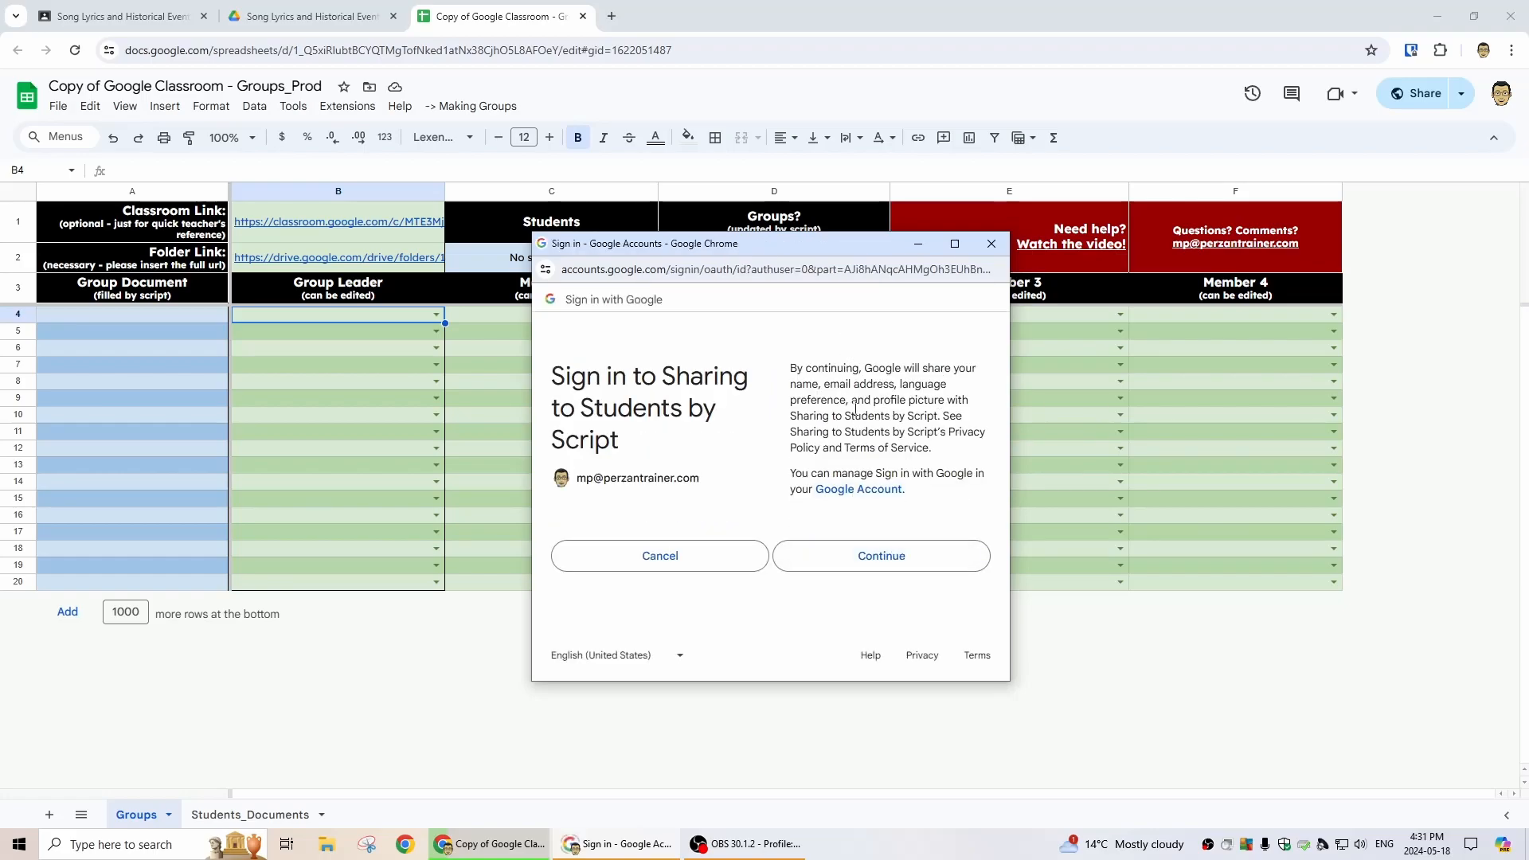
pyautogui.click(858, 551)
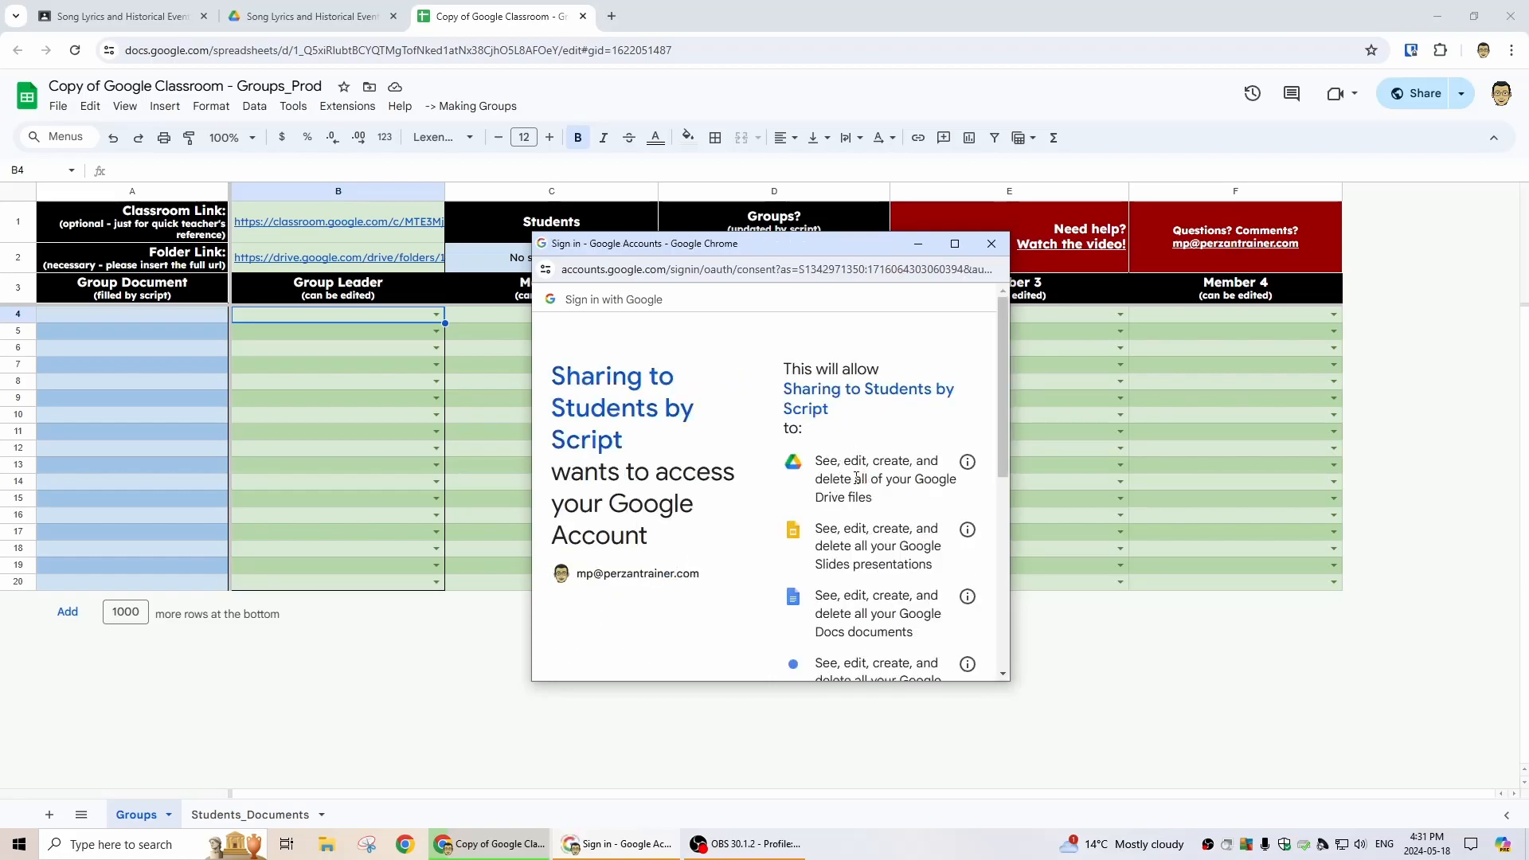
pyautogui.scroll(-3, 894, 484)
pyautogui.scroll(2, 851, 374)
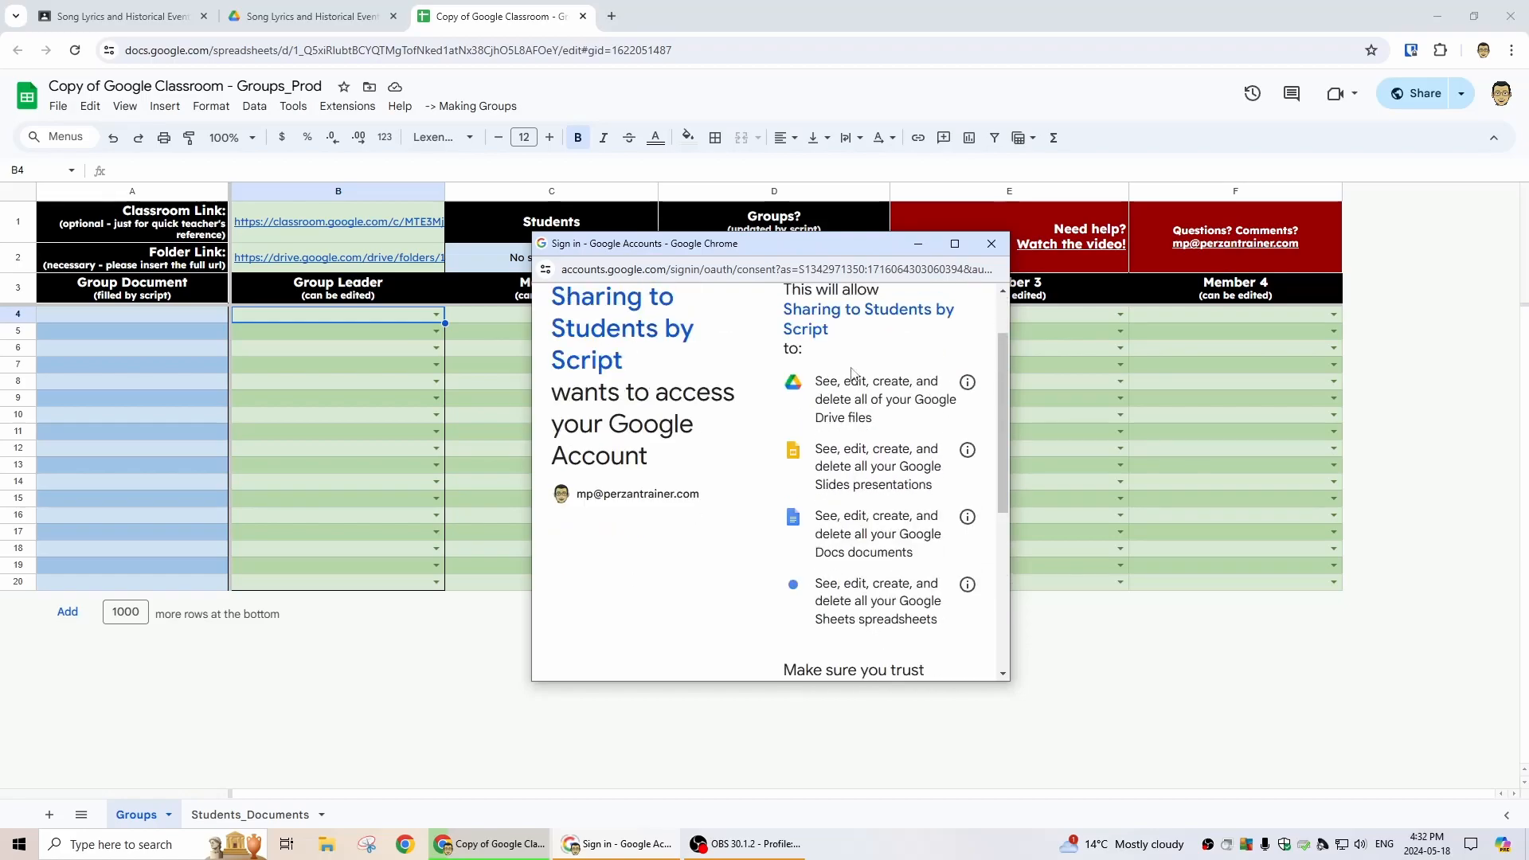
pyautogui.scroll(-4, 867, 516)
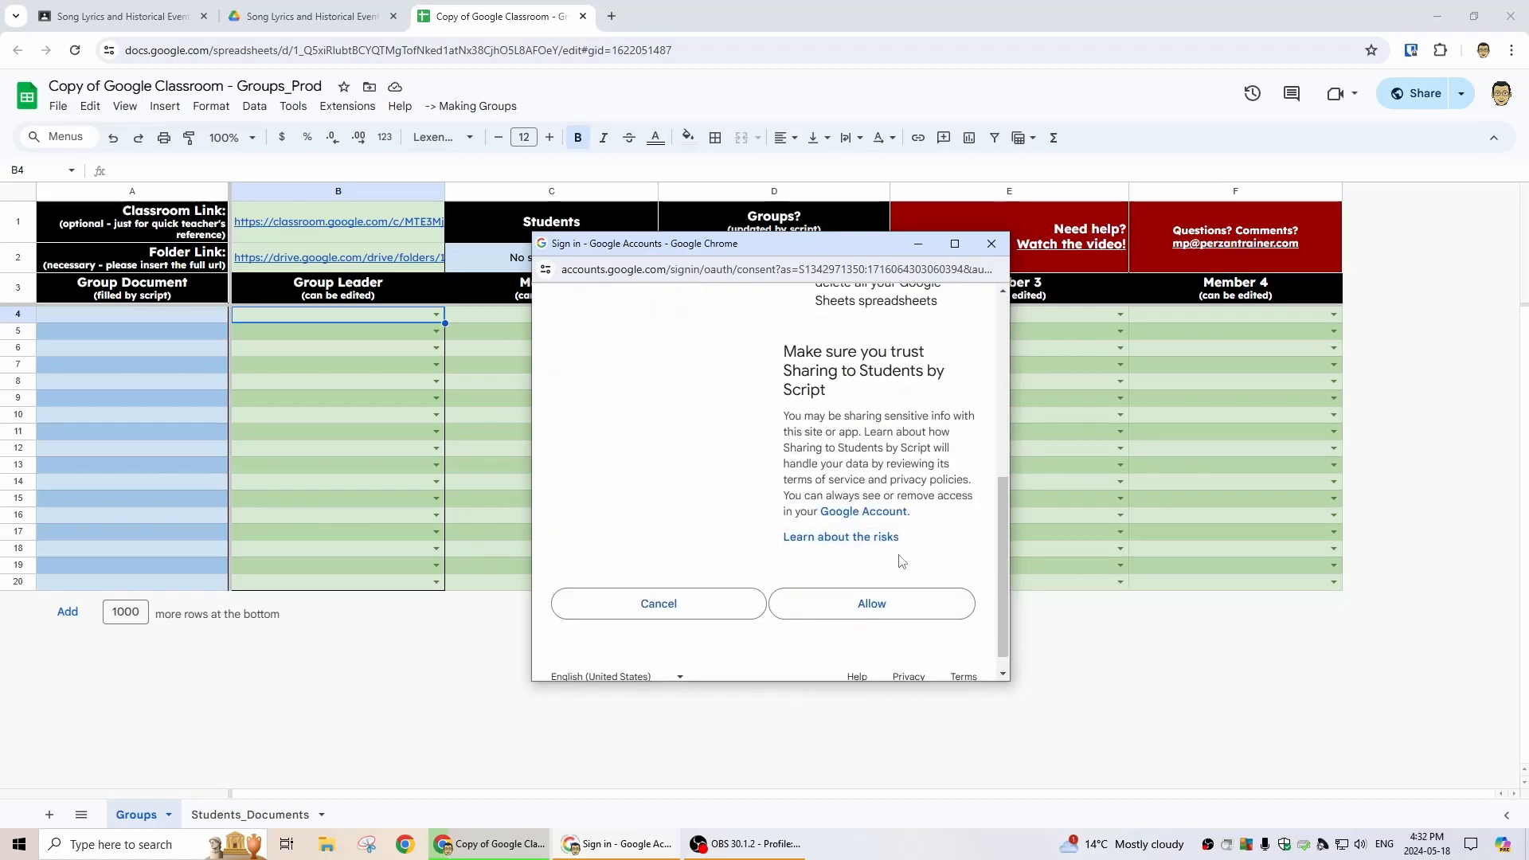
pyautogui.click(874, 603)
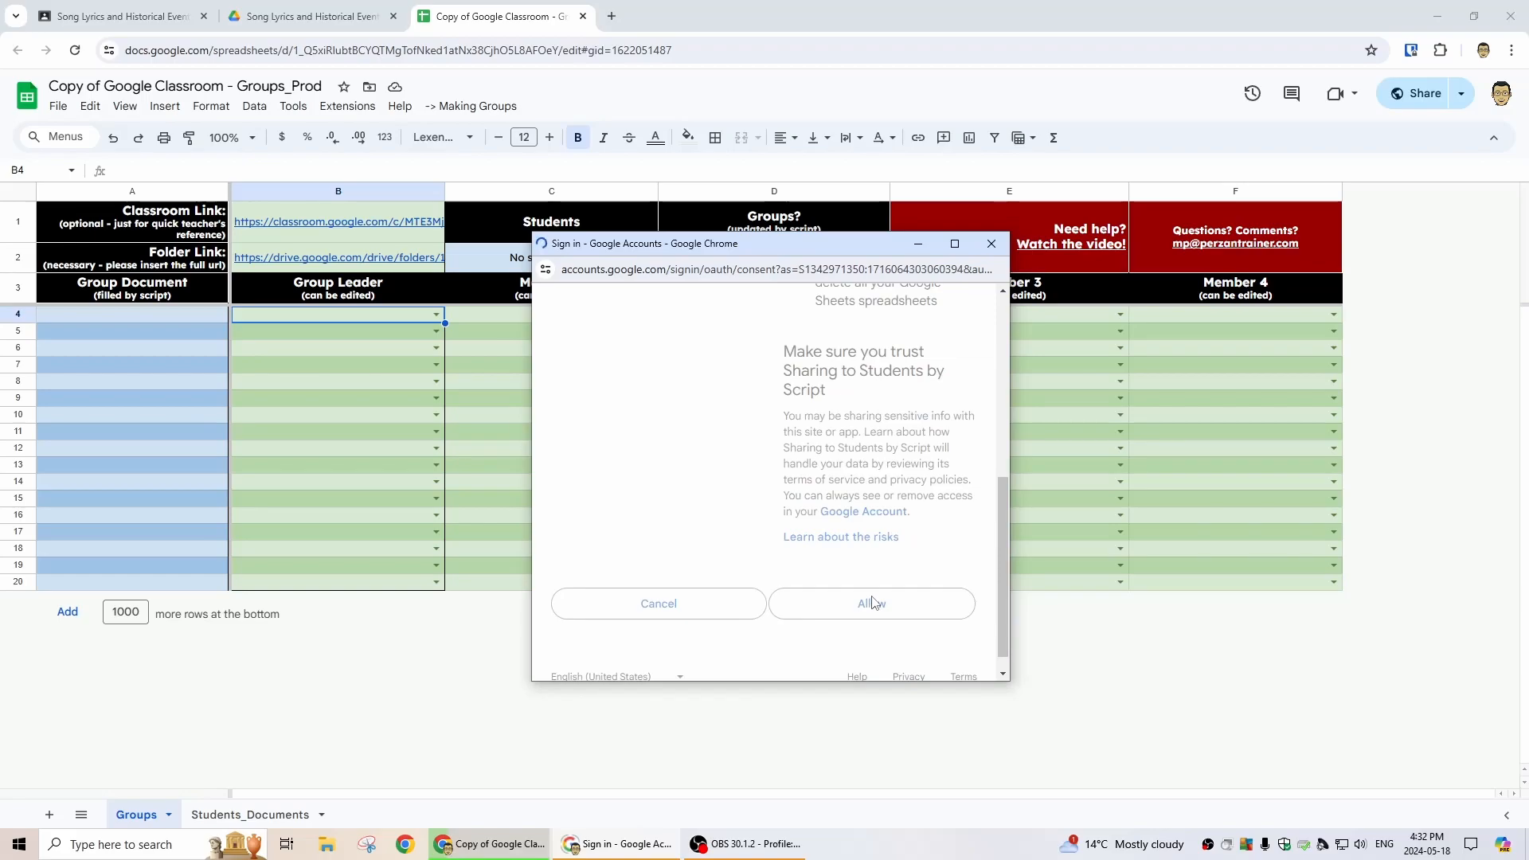
# - Run Retrieve students and files again, checking the assignment's student list in Classroom while the script works
pyautogui.click(489, 108)
pyautogui.click(478, 131)
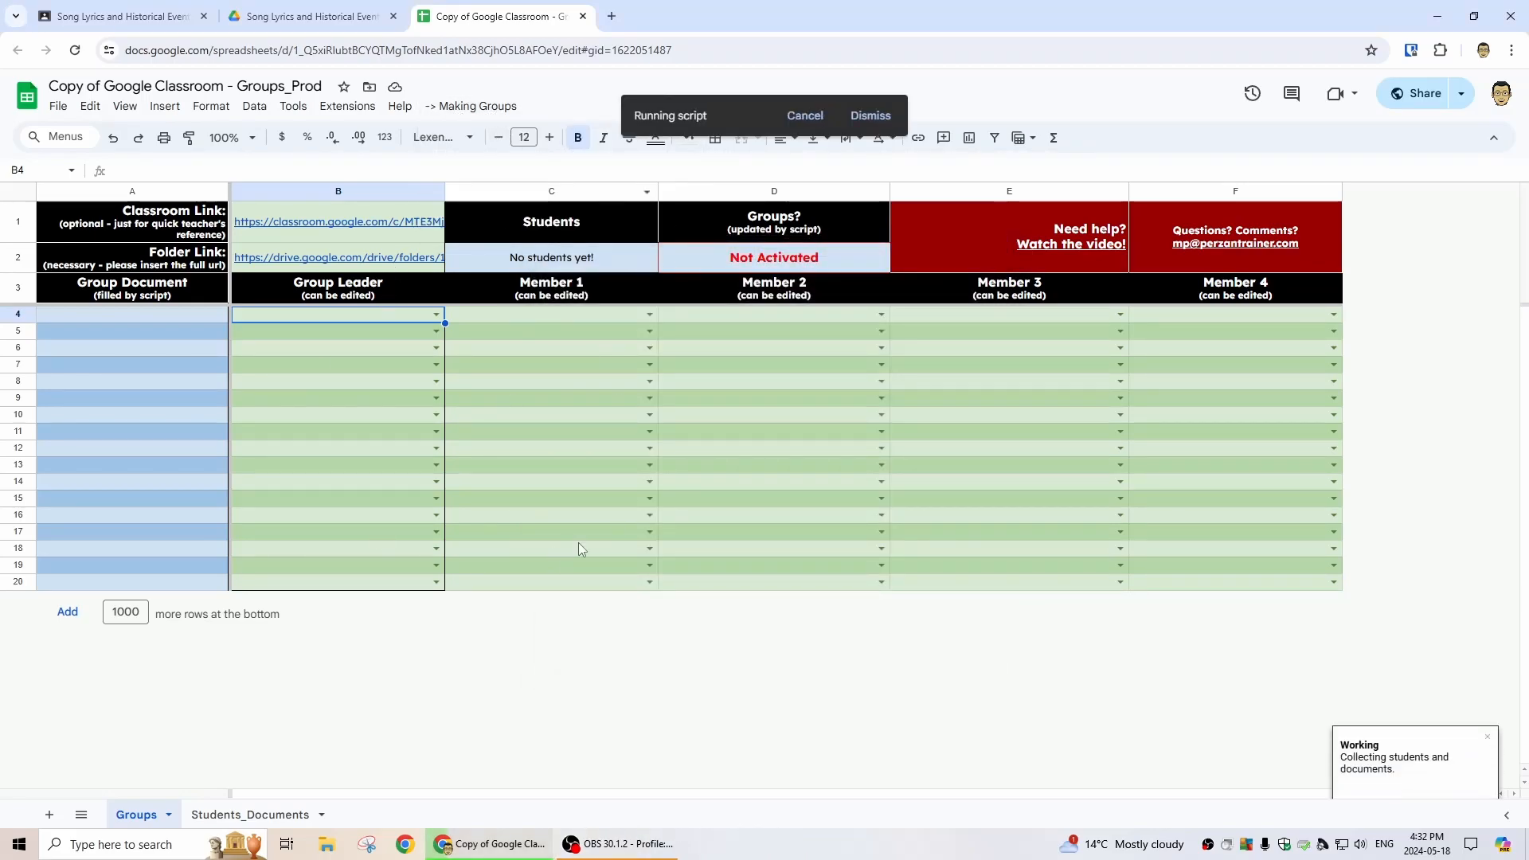
pyautogui.click(136, 17)
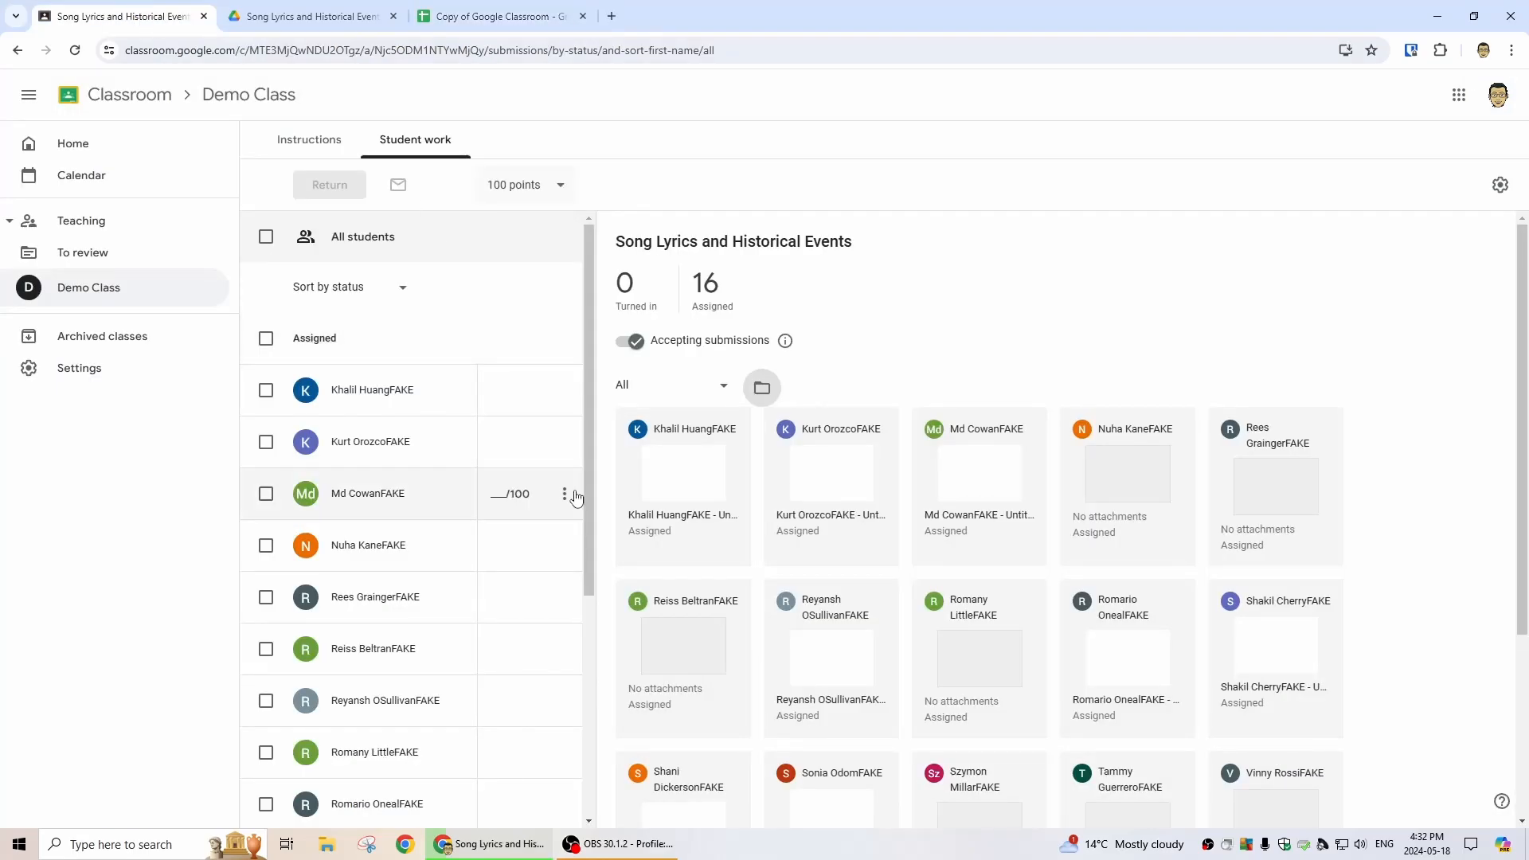
pyautogui.click(510, 16)
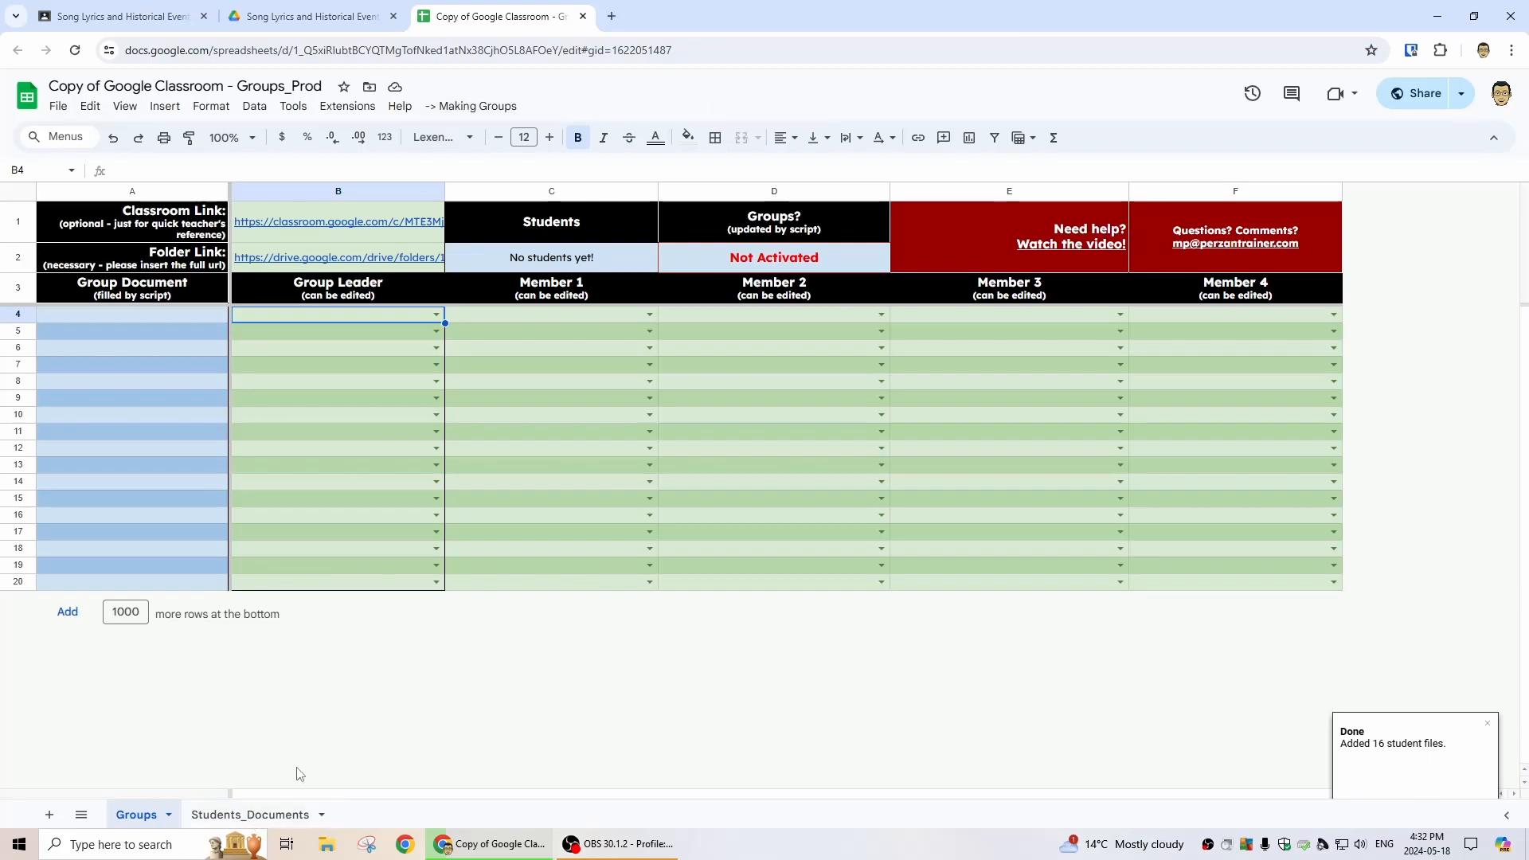
# - Examine the retrieved student names, email addresses, document links and file types on the Students_Documents sheet
pyautogui.click(250, 814)
pyautogui.scroll(-5, 337, 502)
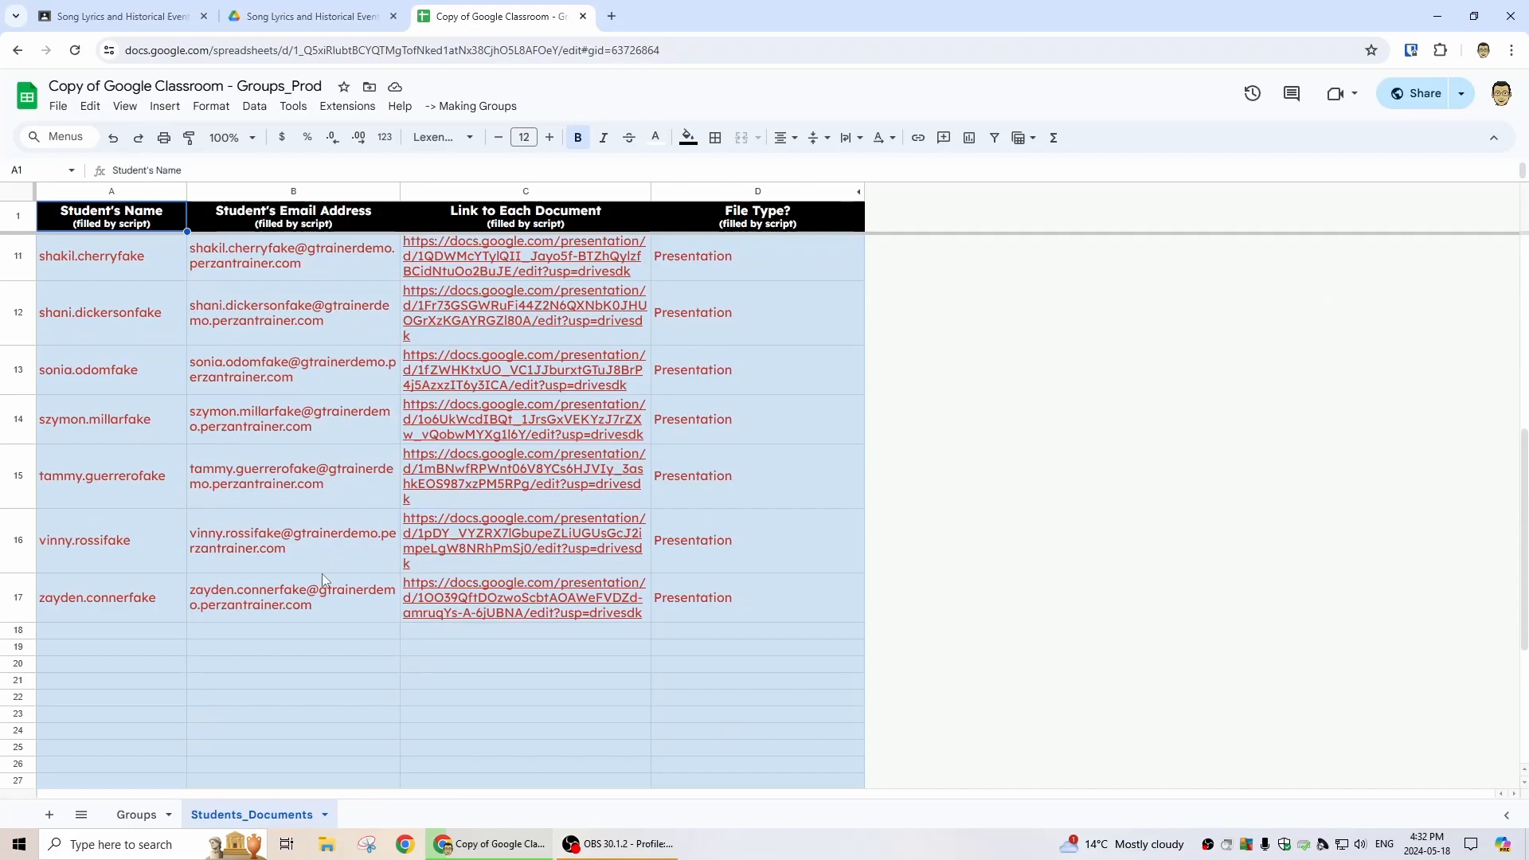
pyautogui.moveTo(322, 573)
pyautogui.scroll(5, 318, 461)
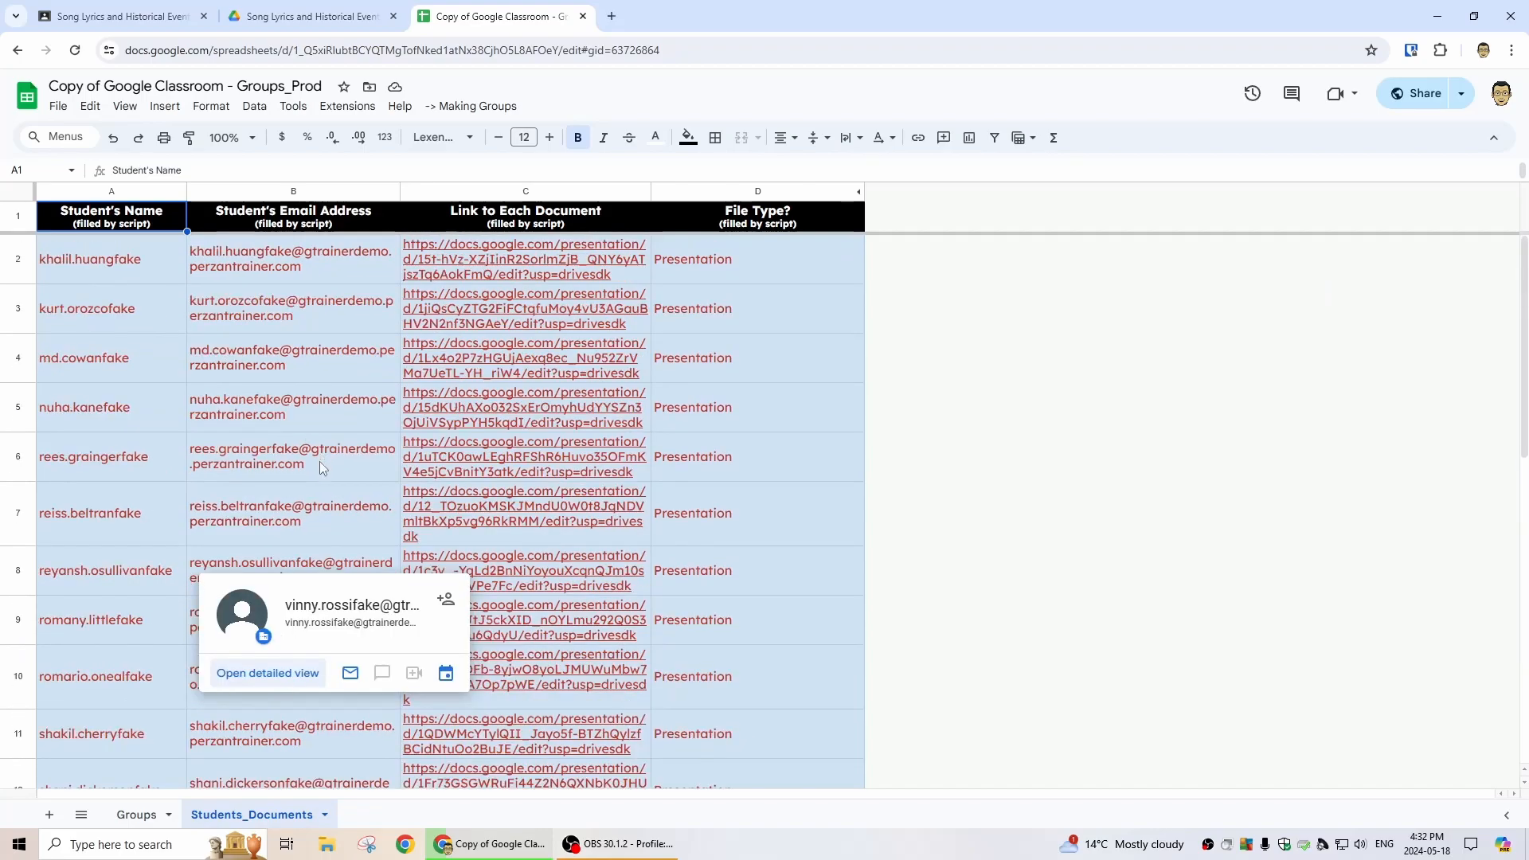
# - Run Retrieve students and files once more and return to the Groups sheet
pyautogui.click(470, 105)
pyautogui.click(491, 136)
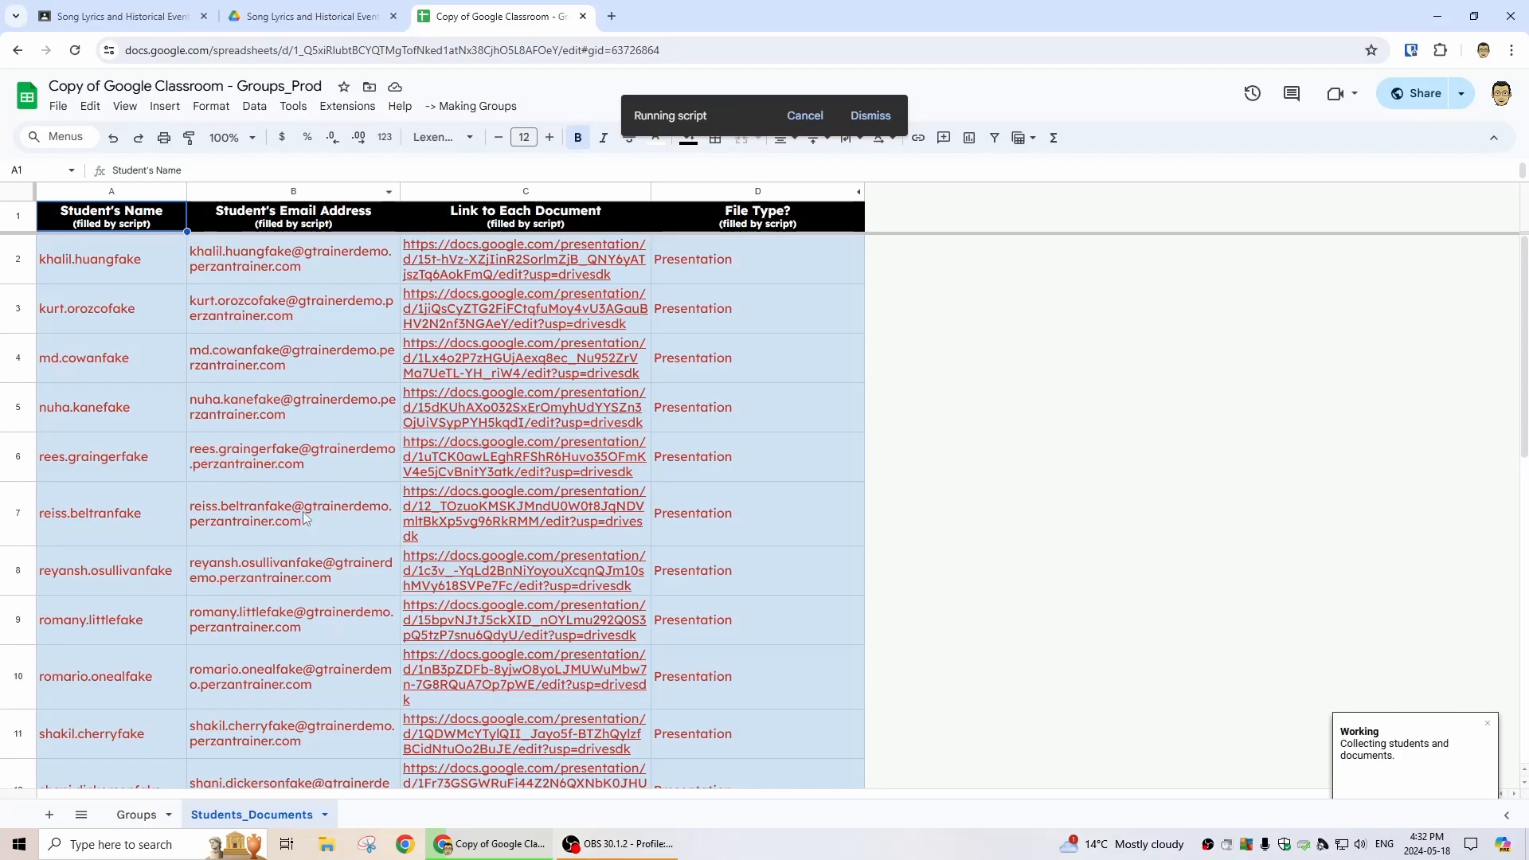
pyautogui.moveTo(324, 512)
pyautogui.click(136, 814)
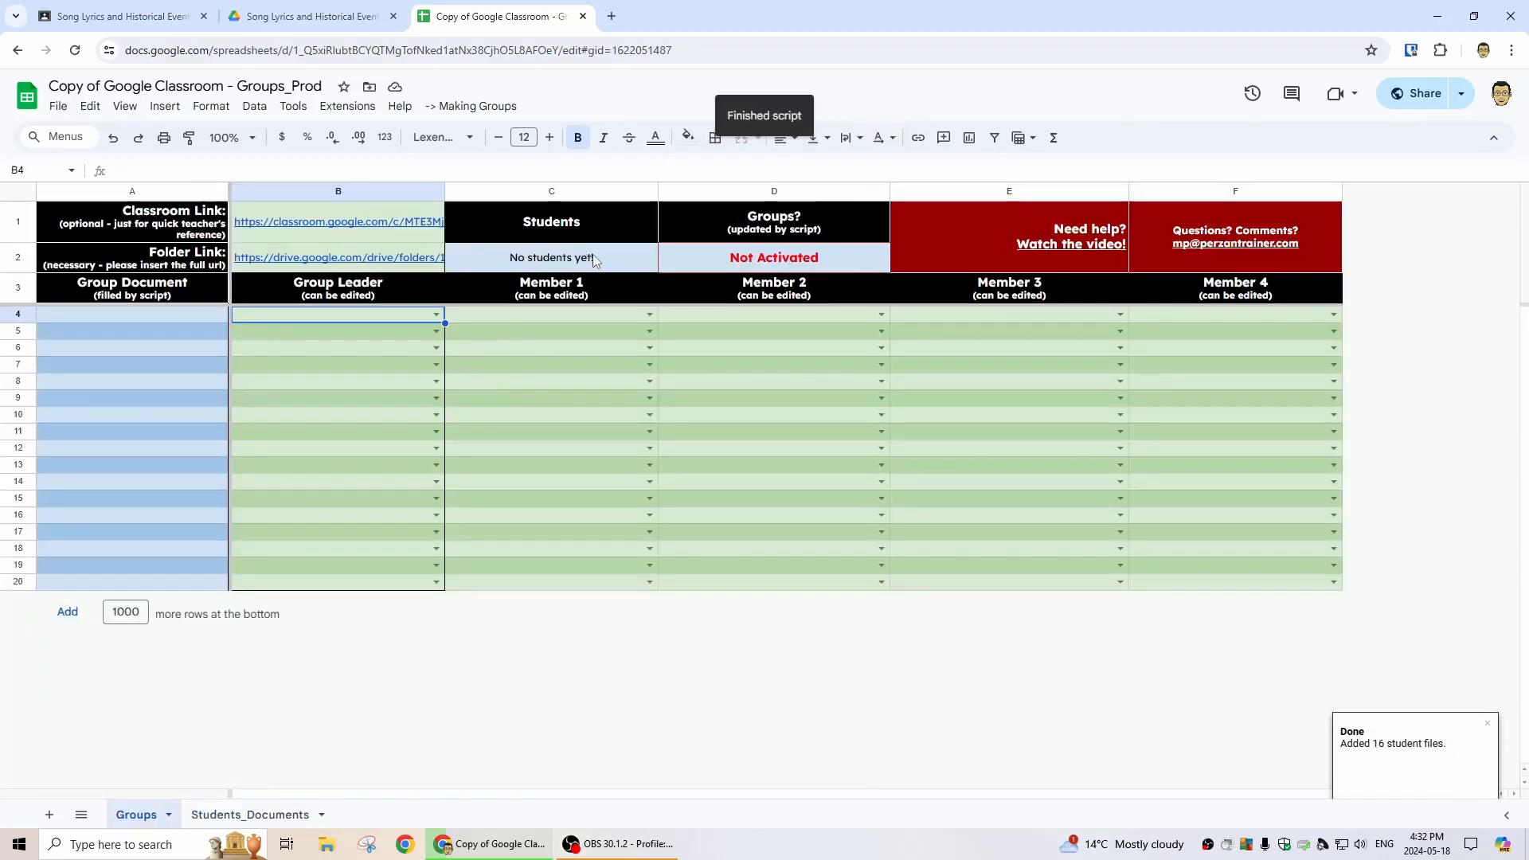
# - Assign the first listed student as the Group Leader in cell B4
pyautogui.click(438, 316)
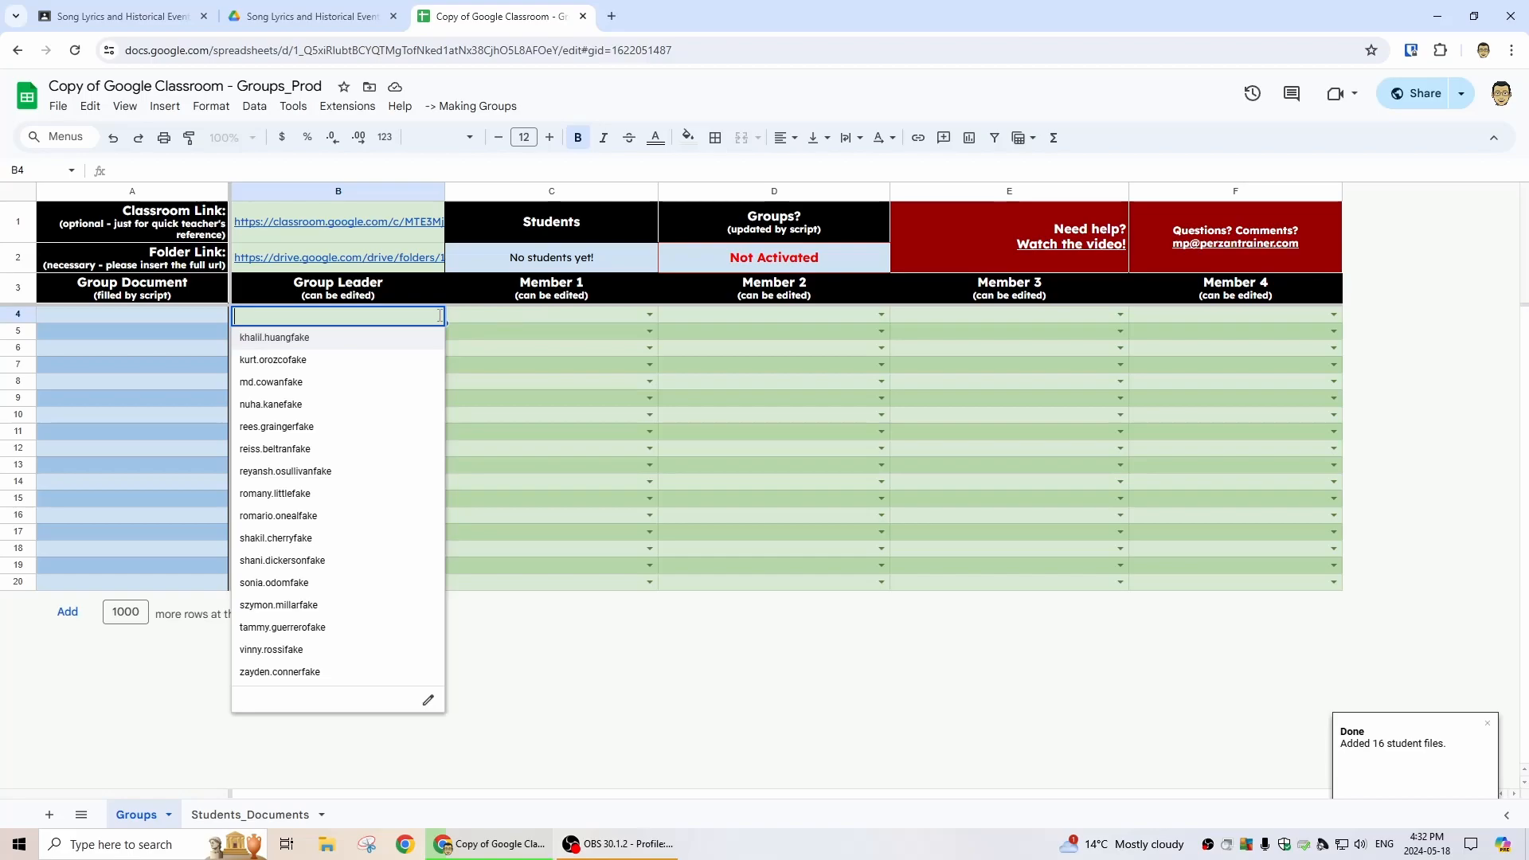
pyautogui.click(296, 343)
pyautogui.moveTo(126, 324)
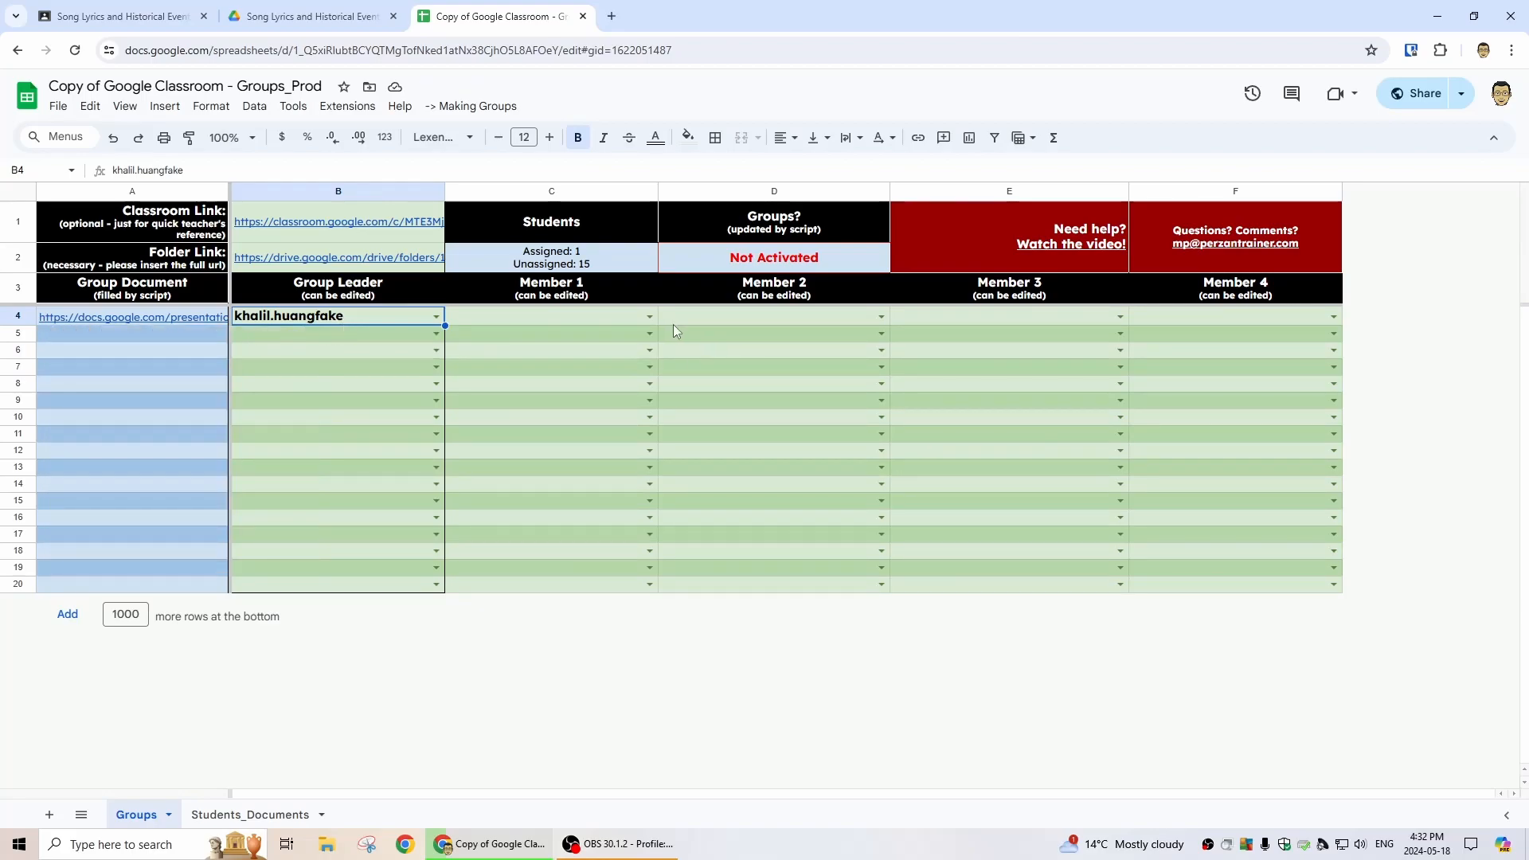
# - Try assigning row 4's group leader as Member 1 in C4 too, and clear that cell
pyautogui.click(650, 316)
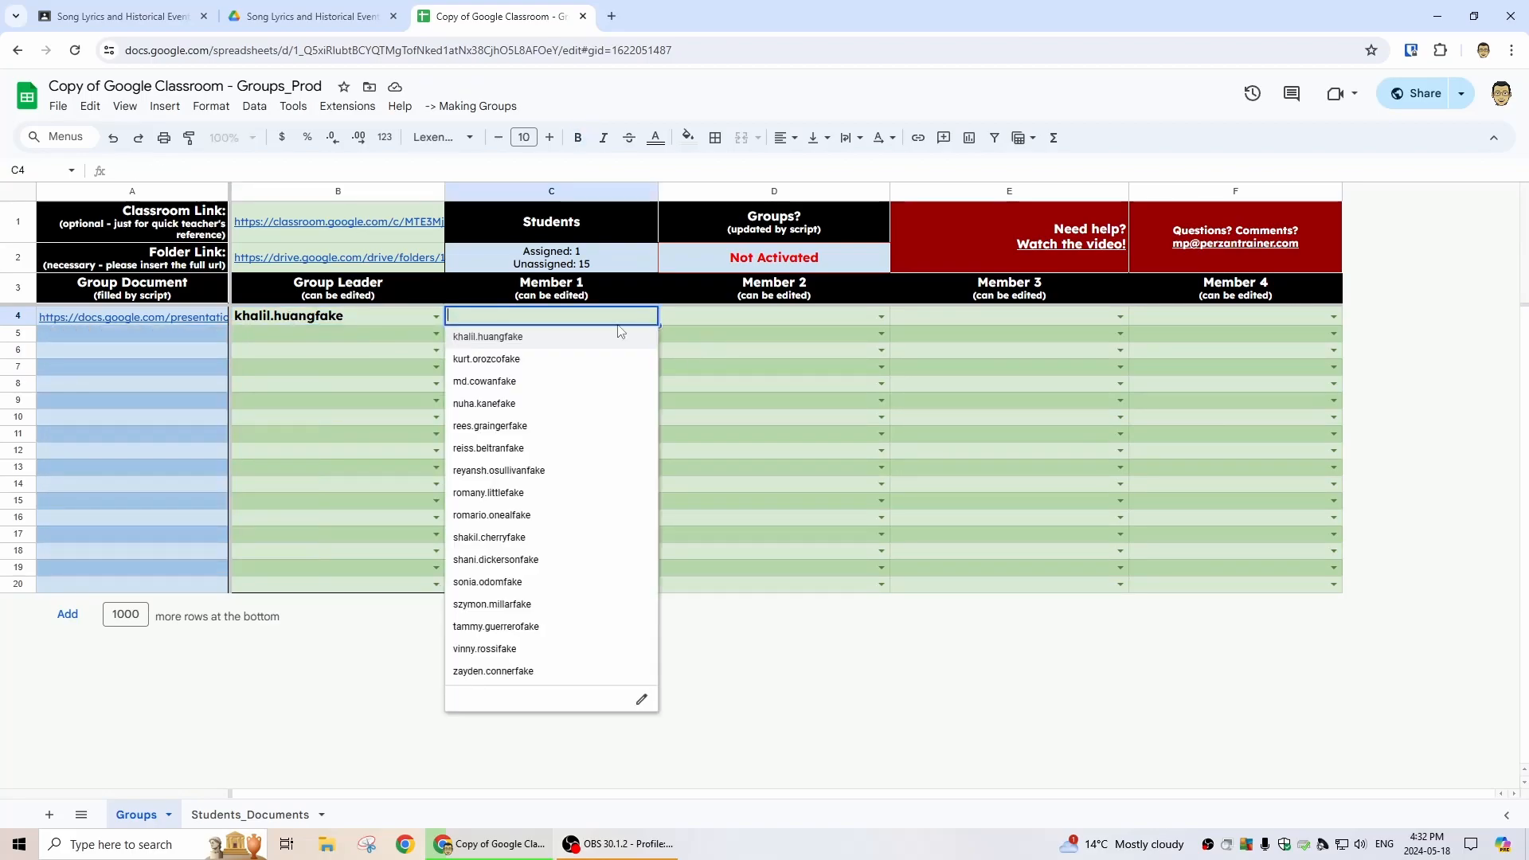
pyautogui.click(546, 337)
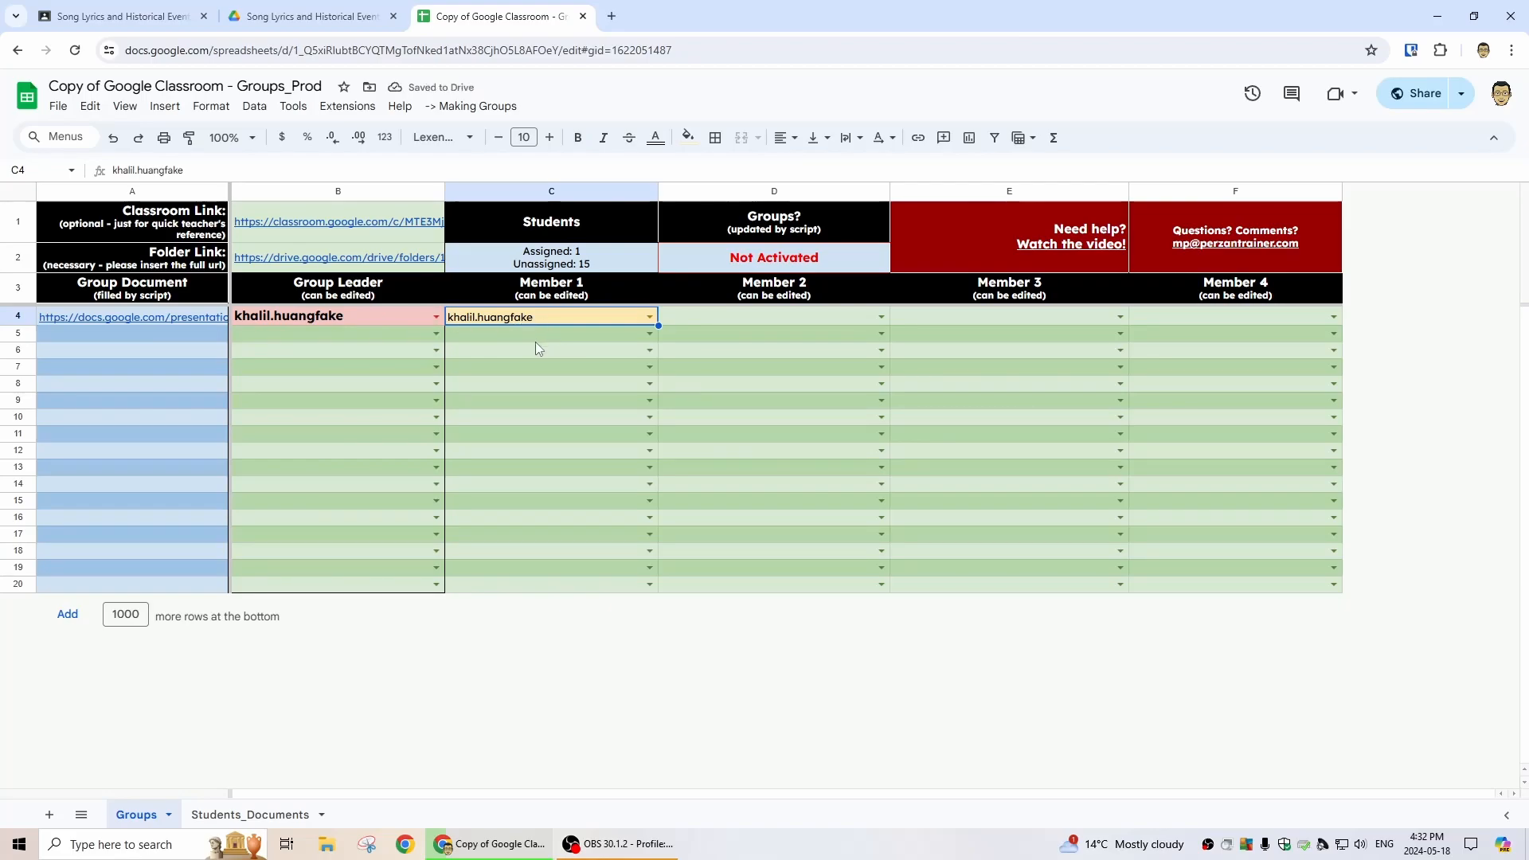
pyautogui.press('Delete')
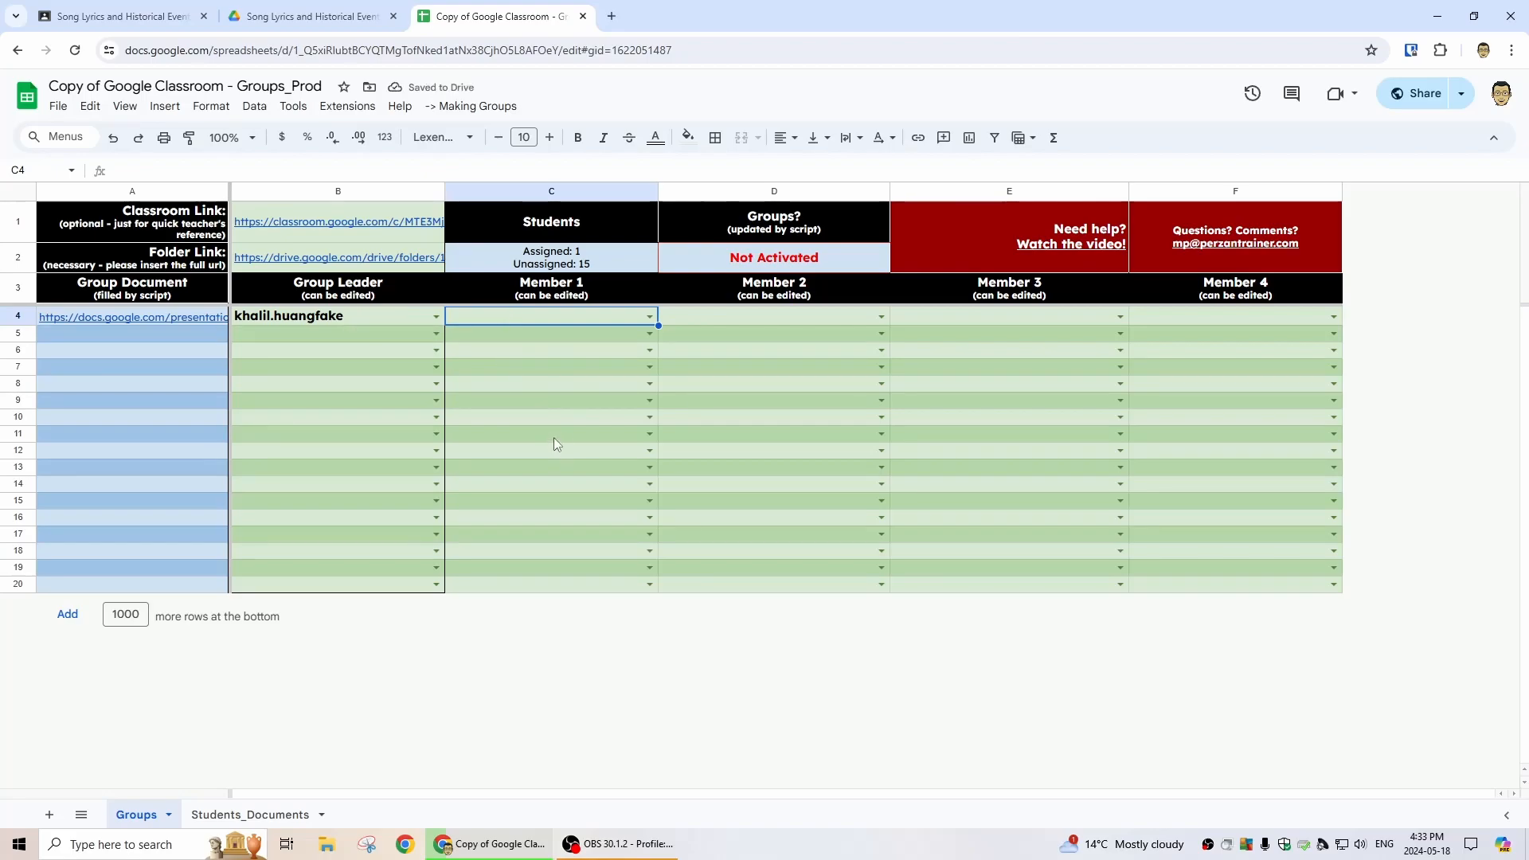
# - Complete the first group in row 4 with the second listed student as Member 1 and the third as Member 2
pyautogui.click(650, 317)
pyautogui.click(563, 356)
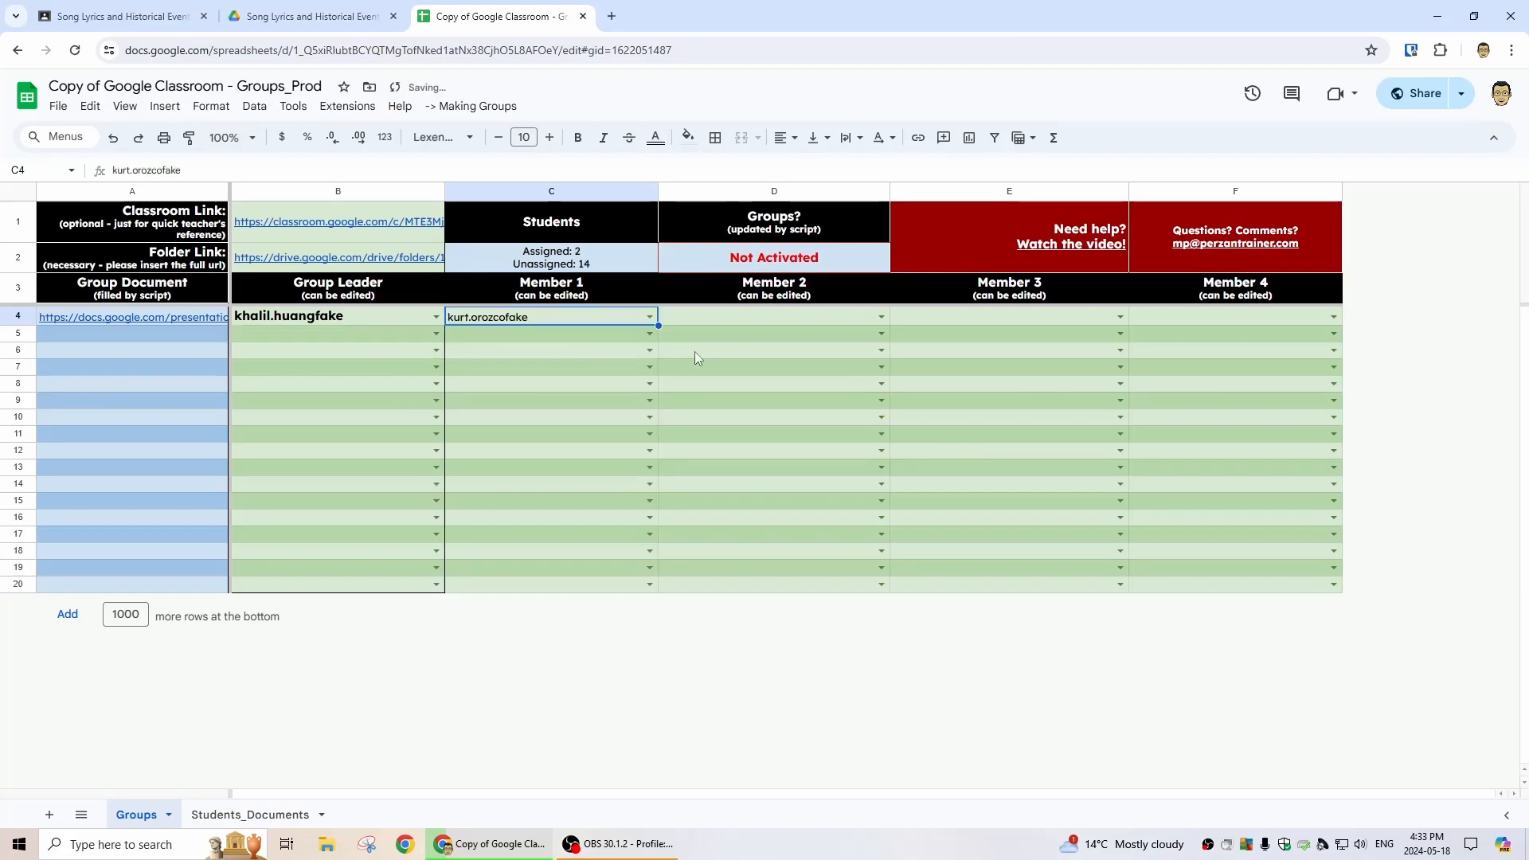
pyautogui.click(880, 318)
pyautogui.click(759, 392)
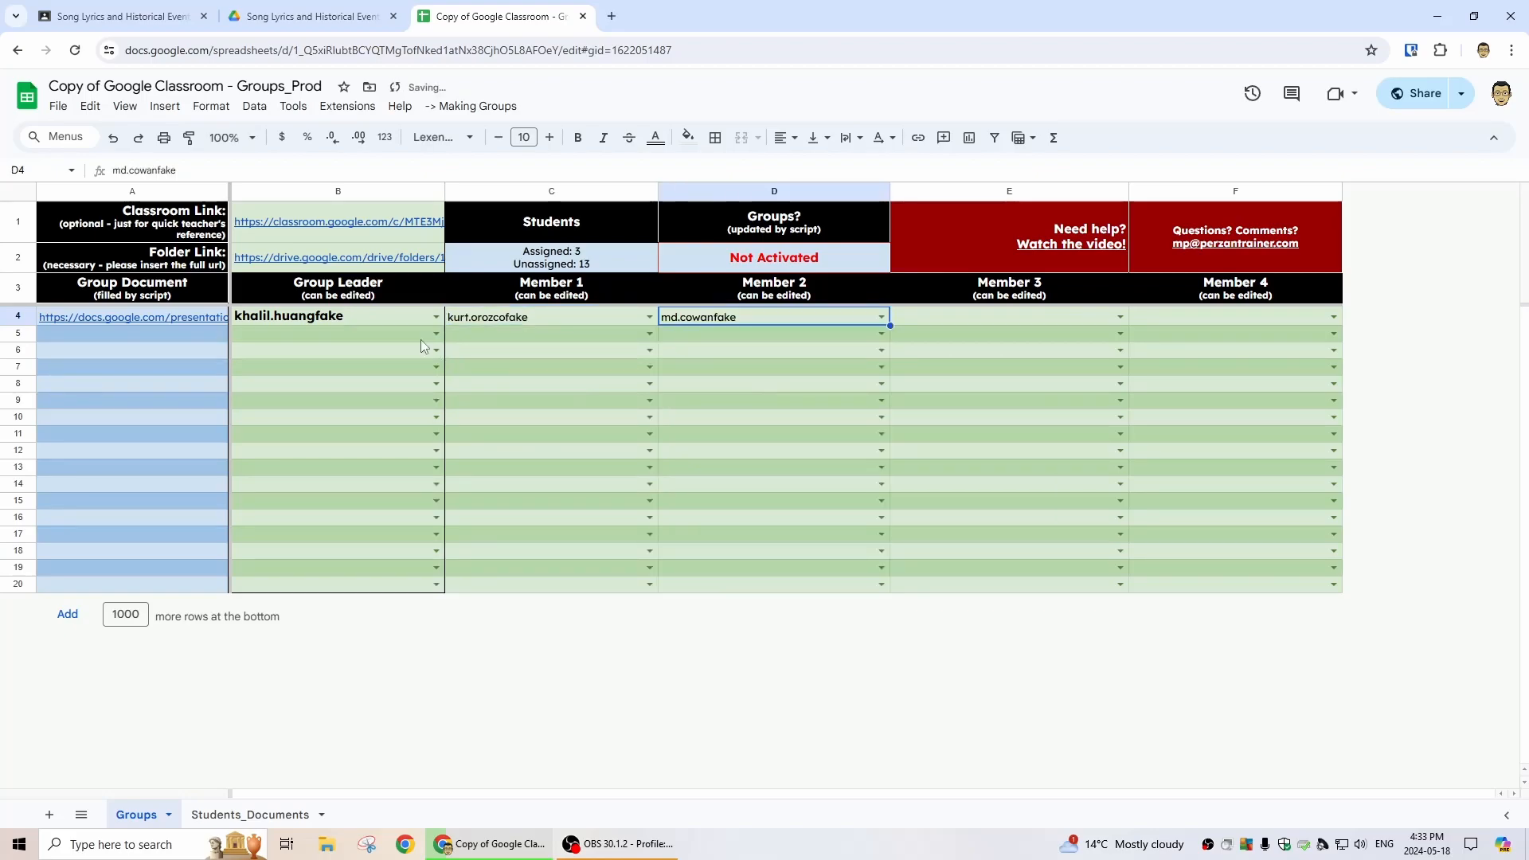
# - Build the second group in row 5 with the fifth listed student as Group Leader, the seventh as Member 1 and the tenth as Member 2
pyautogui.click(437, 336)
pyautogui.click(383, 443)
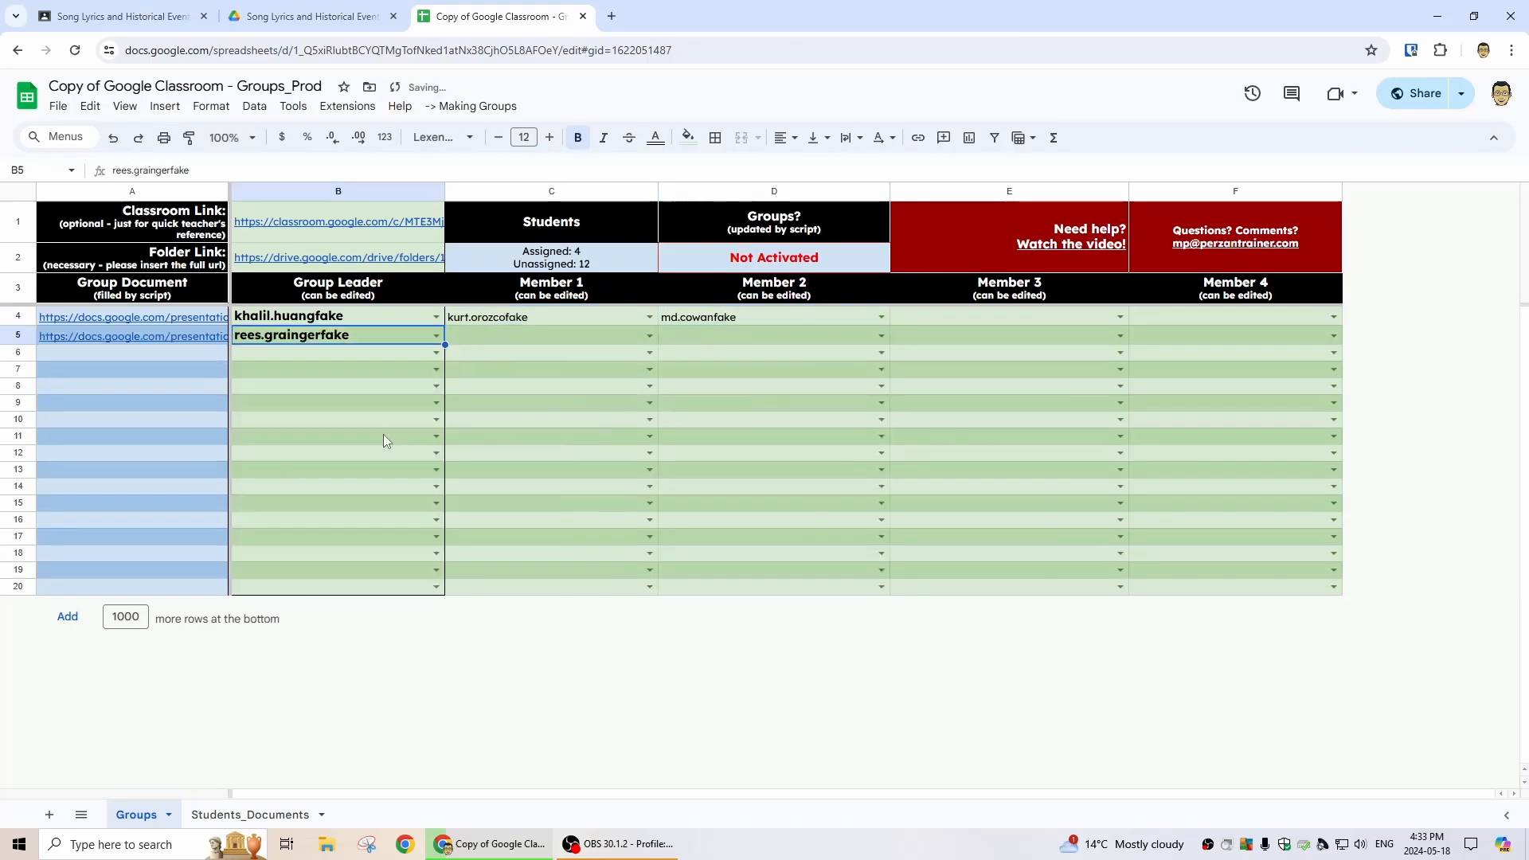
pyautogui.click(649, 336)
pyautogui.click(549, 492)
pyautogui.click(861, 335)
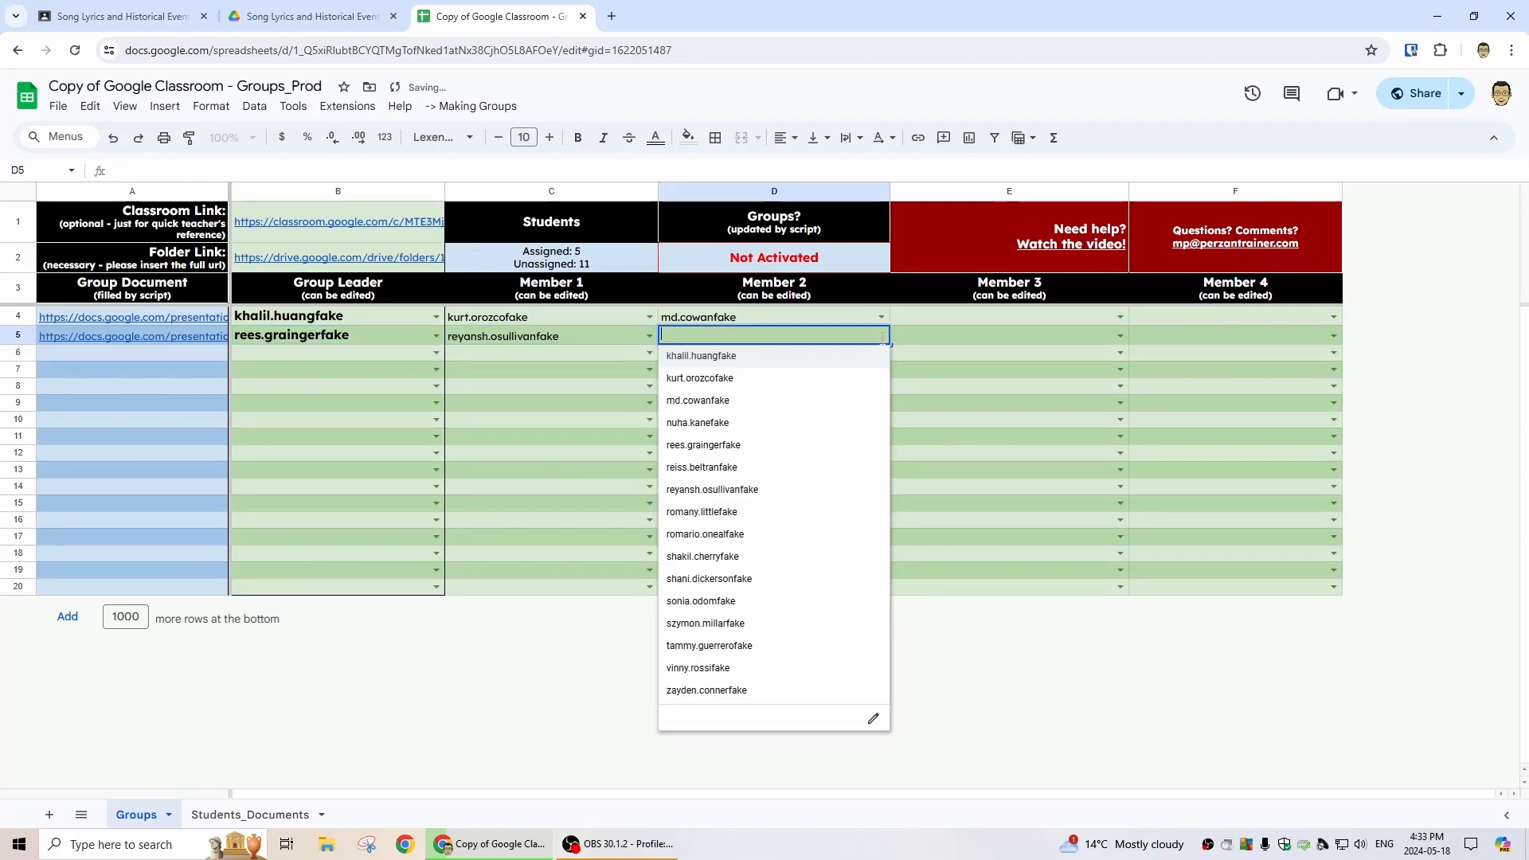
pyautogui.click(720, 579)
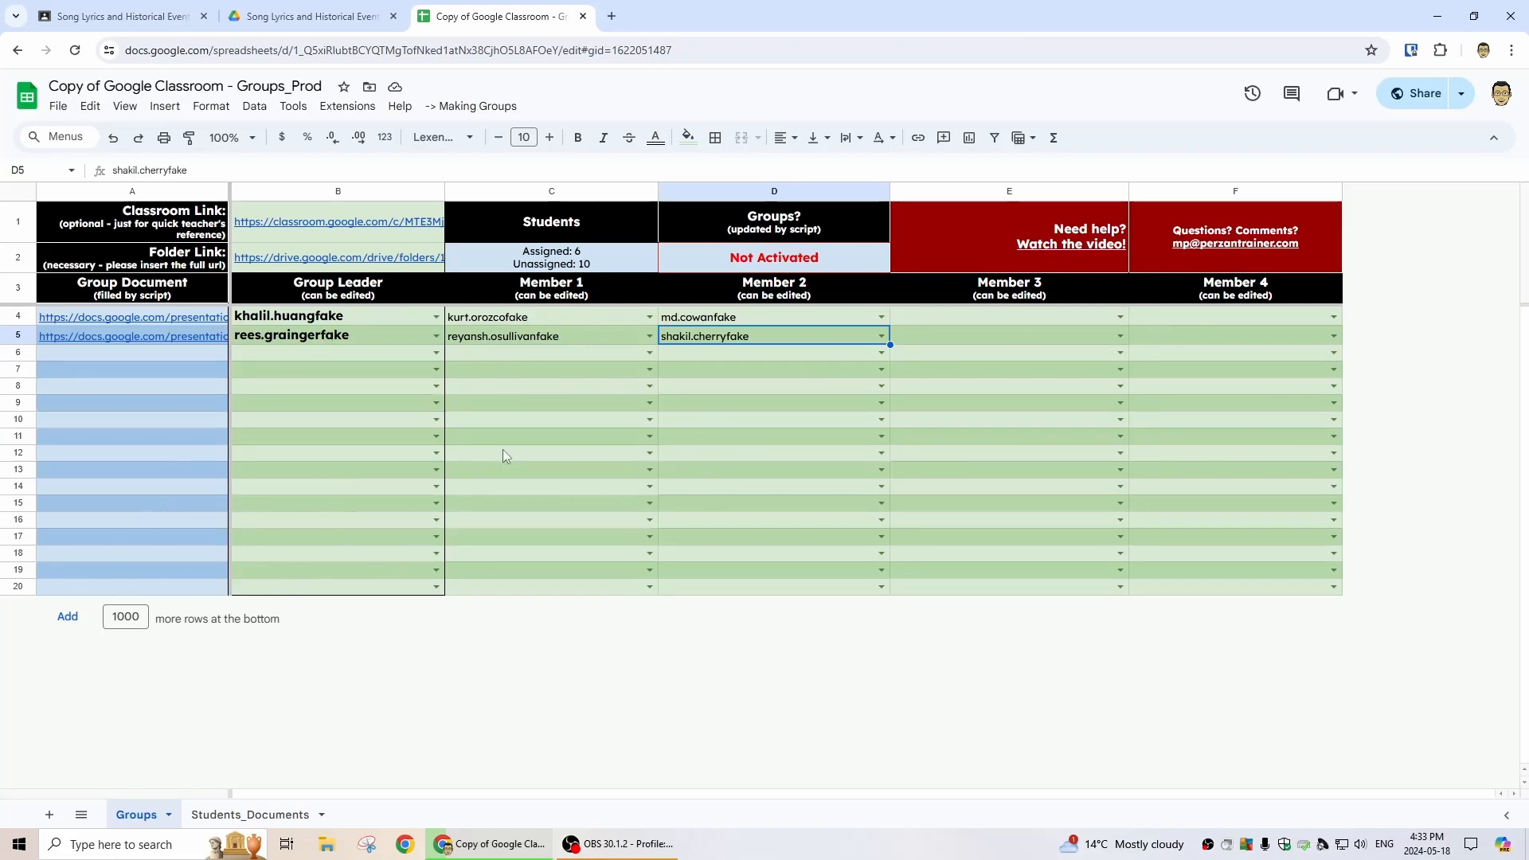
# - Run Share to group member(s) for the two groups and switch to the assignment's Drive folder
pyautogui.click(471, 106)
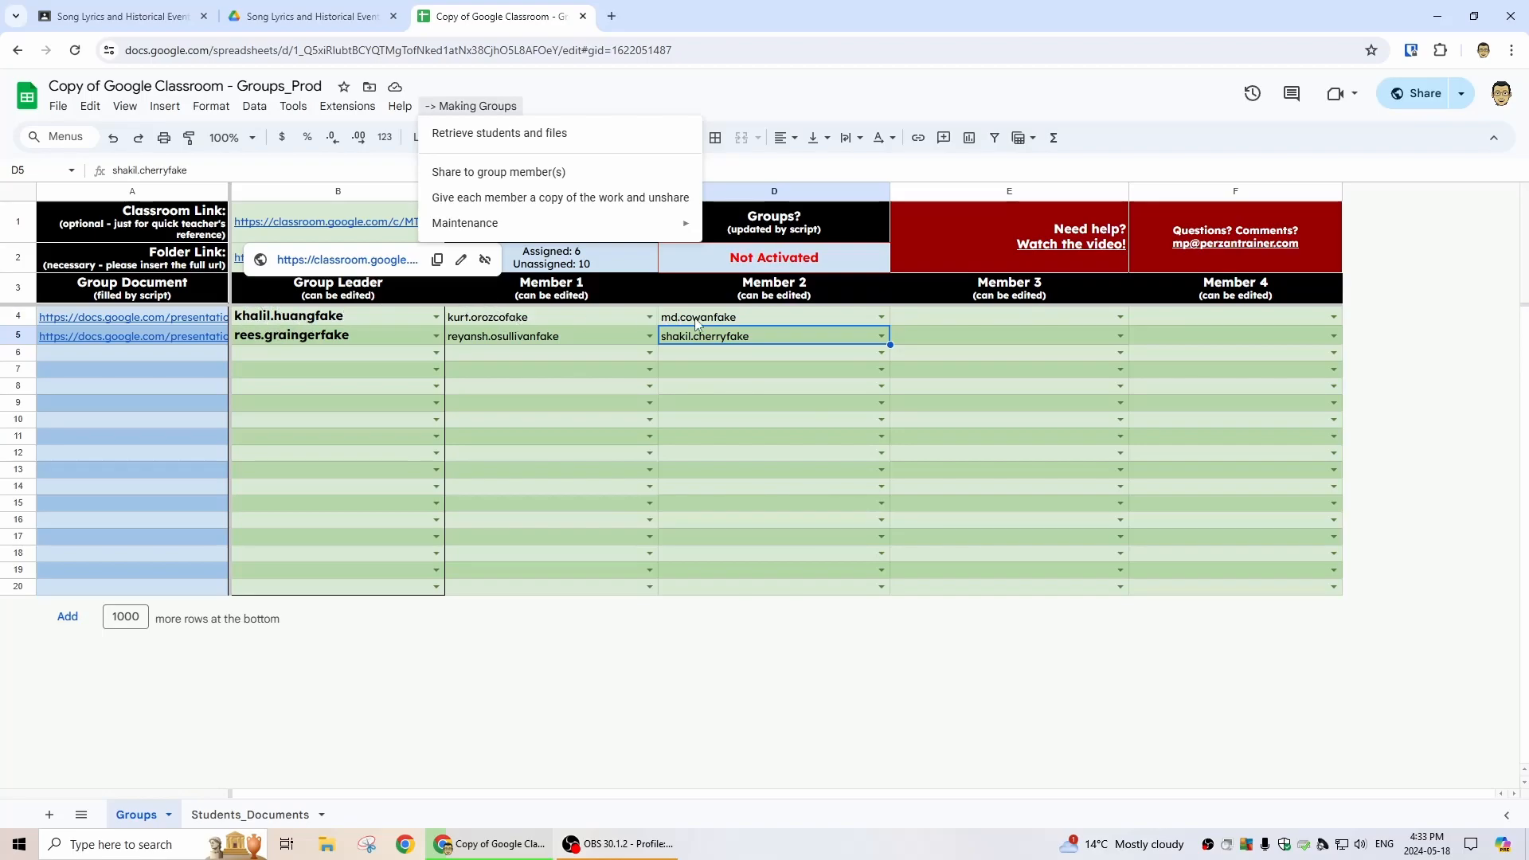
pyautogui.click(494, 172)
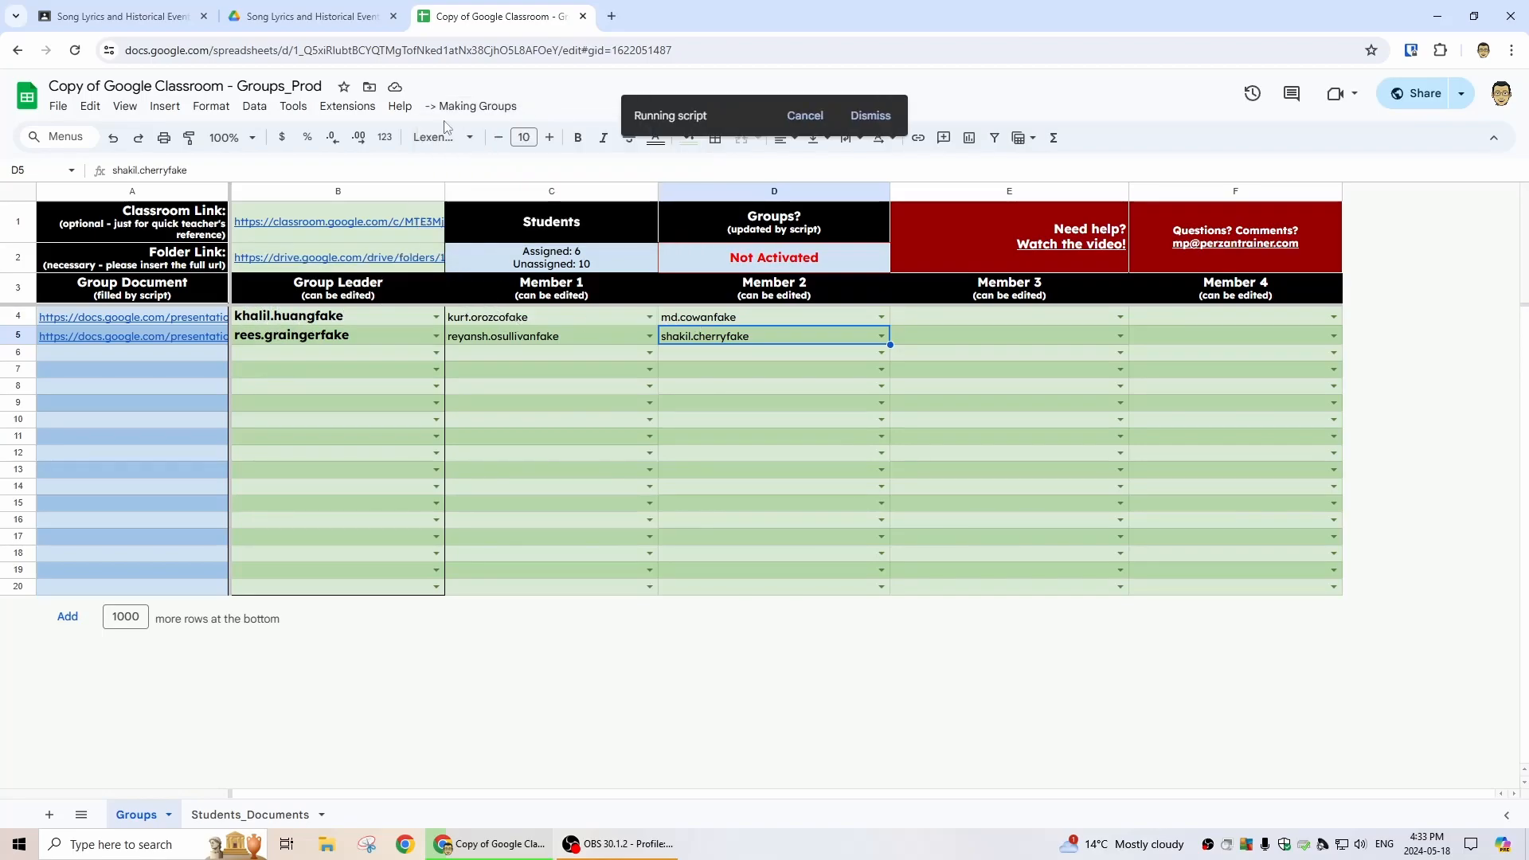
pyautogui.click(313, 18)
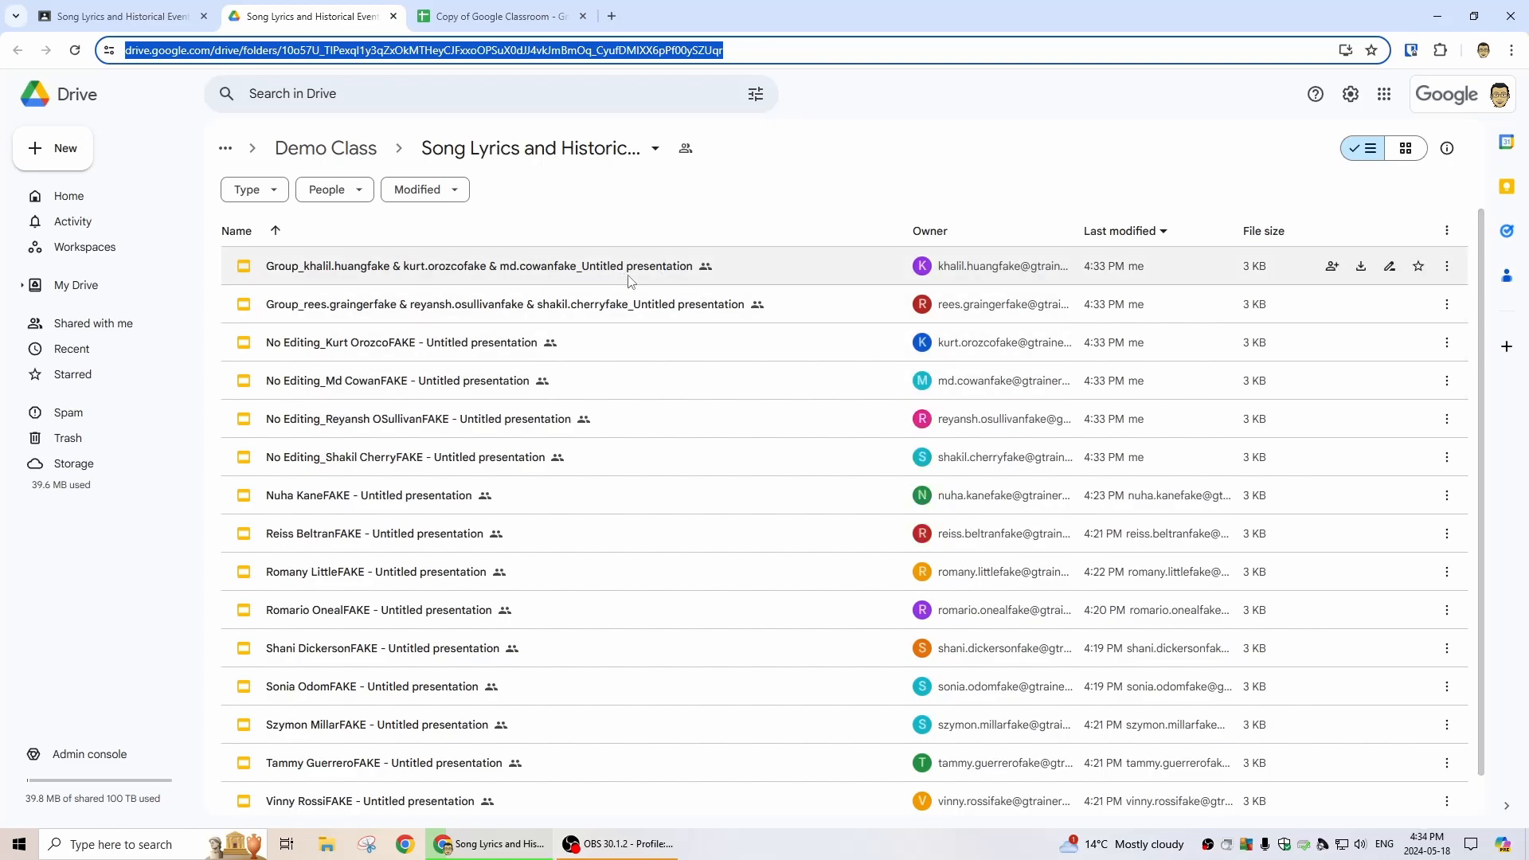
# - Check who has access to the first group's presentation and look over the renamed files in the Drive folder
pyautogui.click(1333, 268)
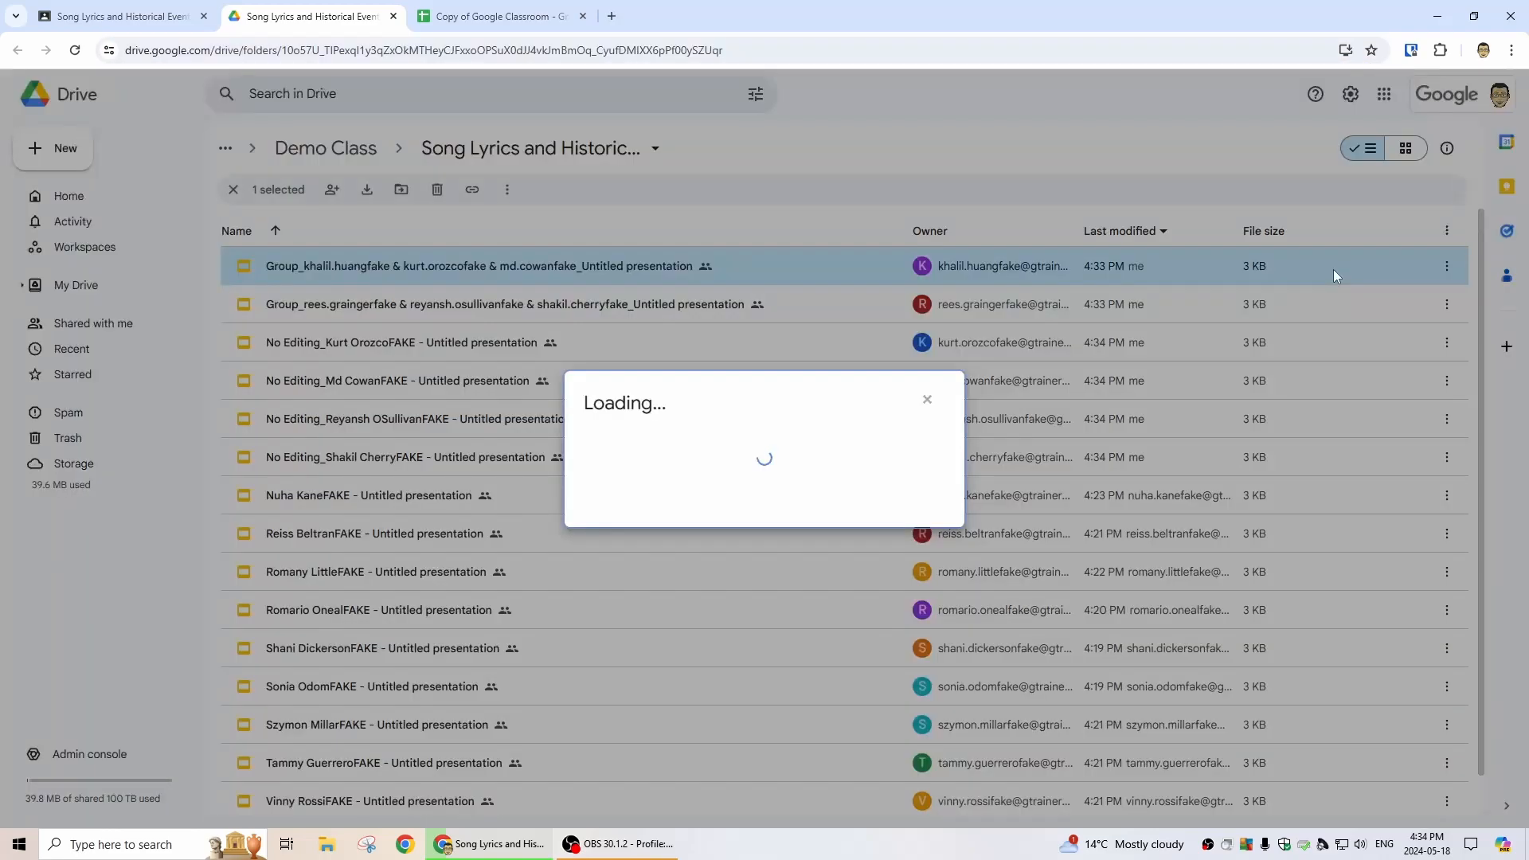
pyautogui.scroll(-1, 771, 486)
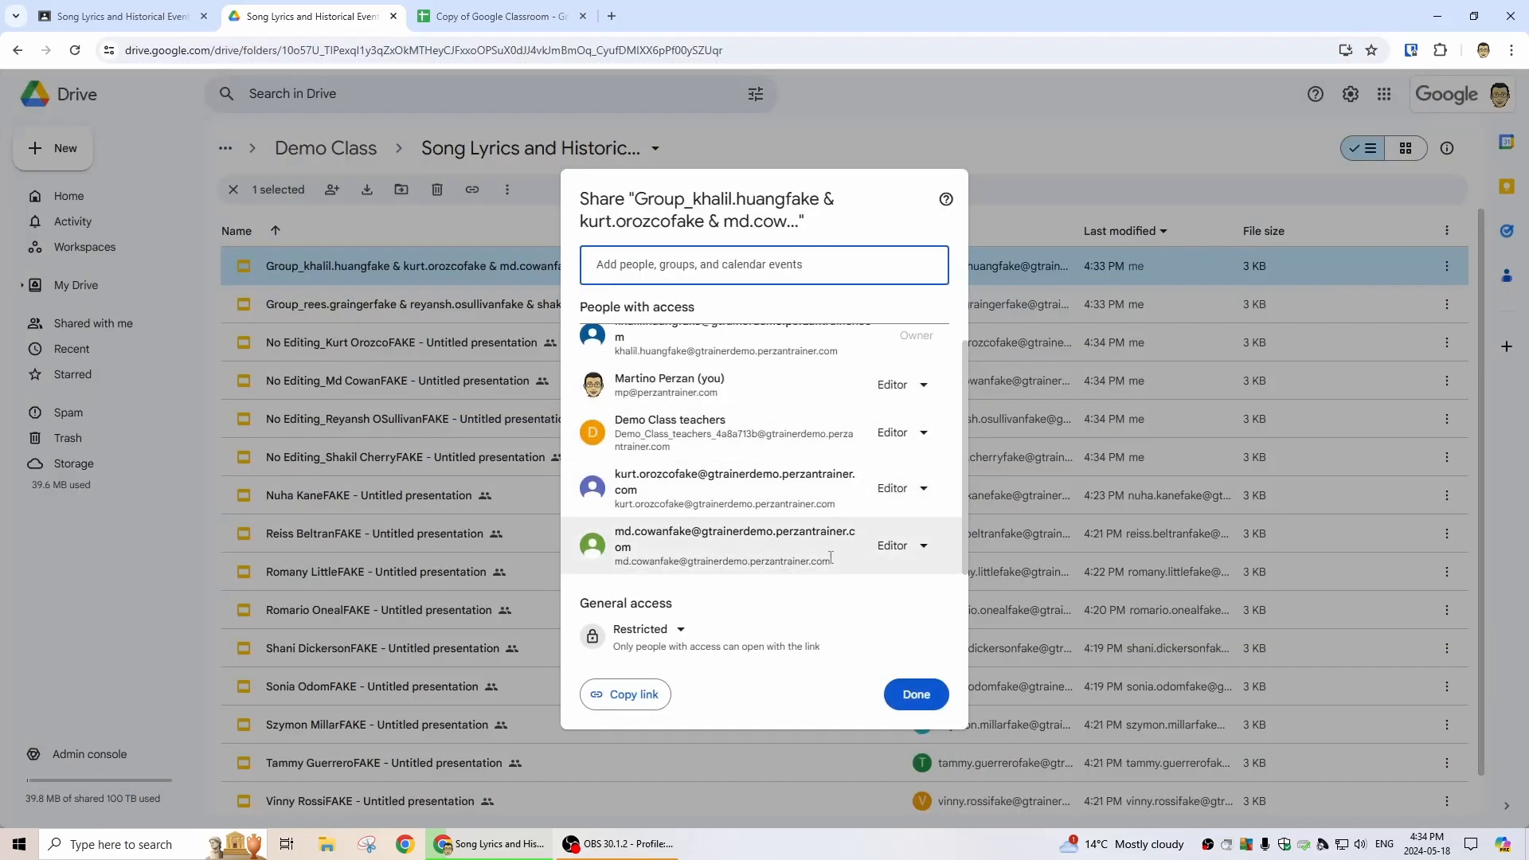
pyautogui.click(916, 696)
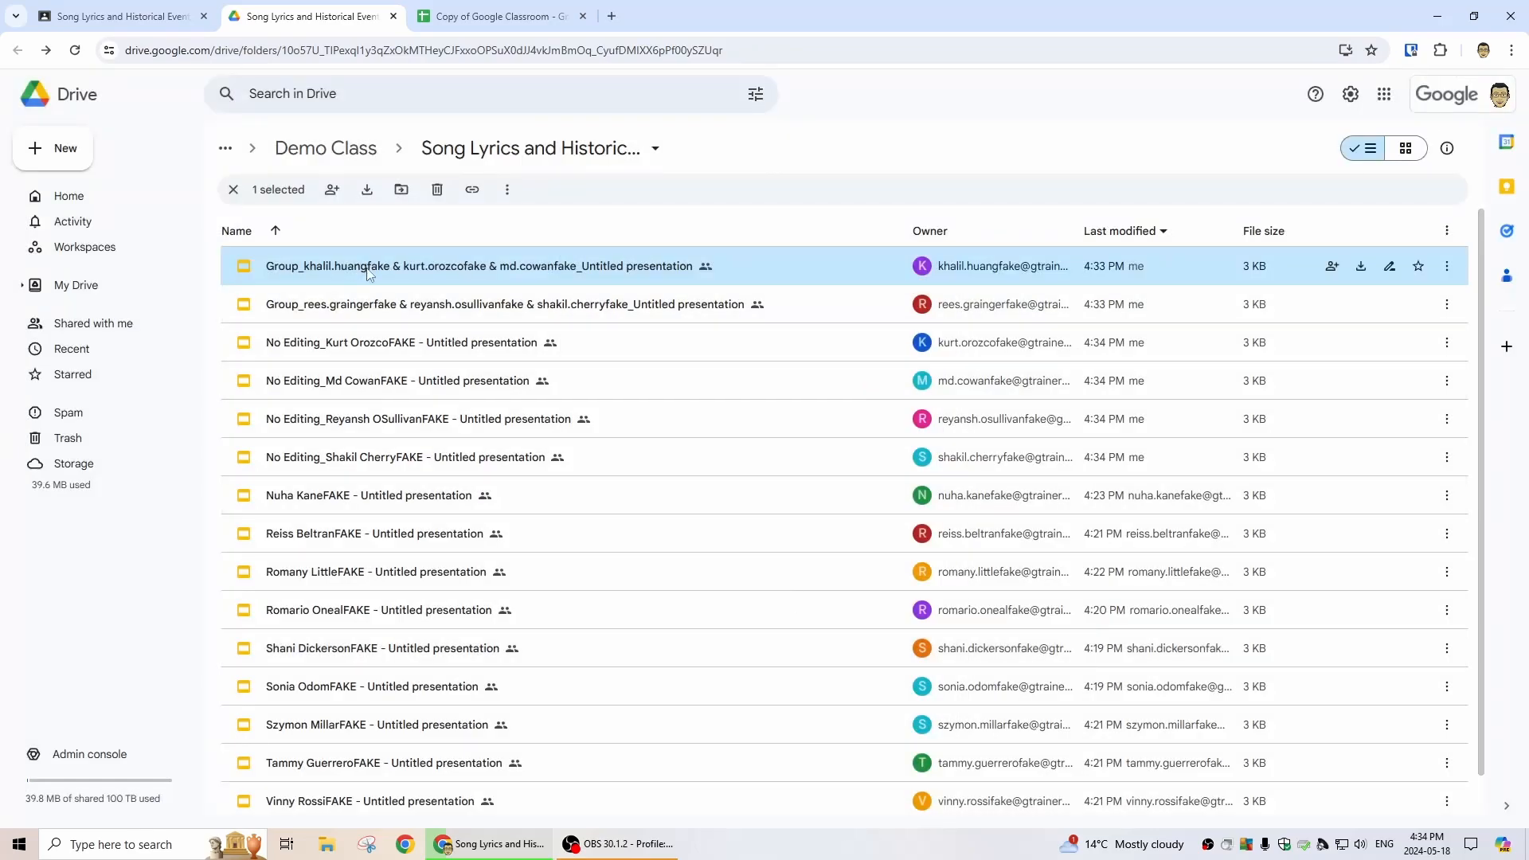
pyautogui.scroll(-1, 334, 550)
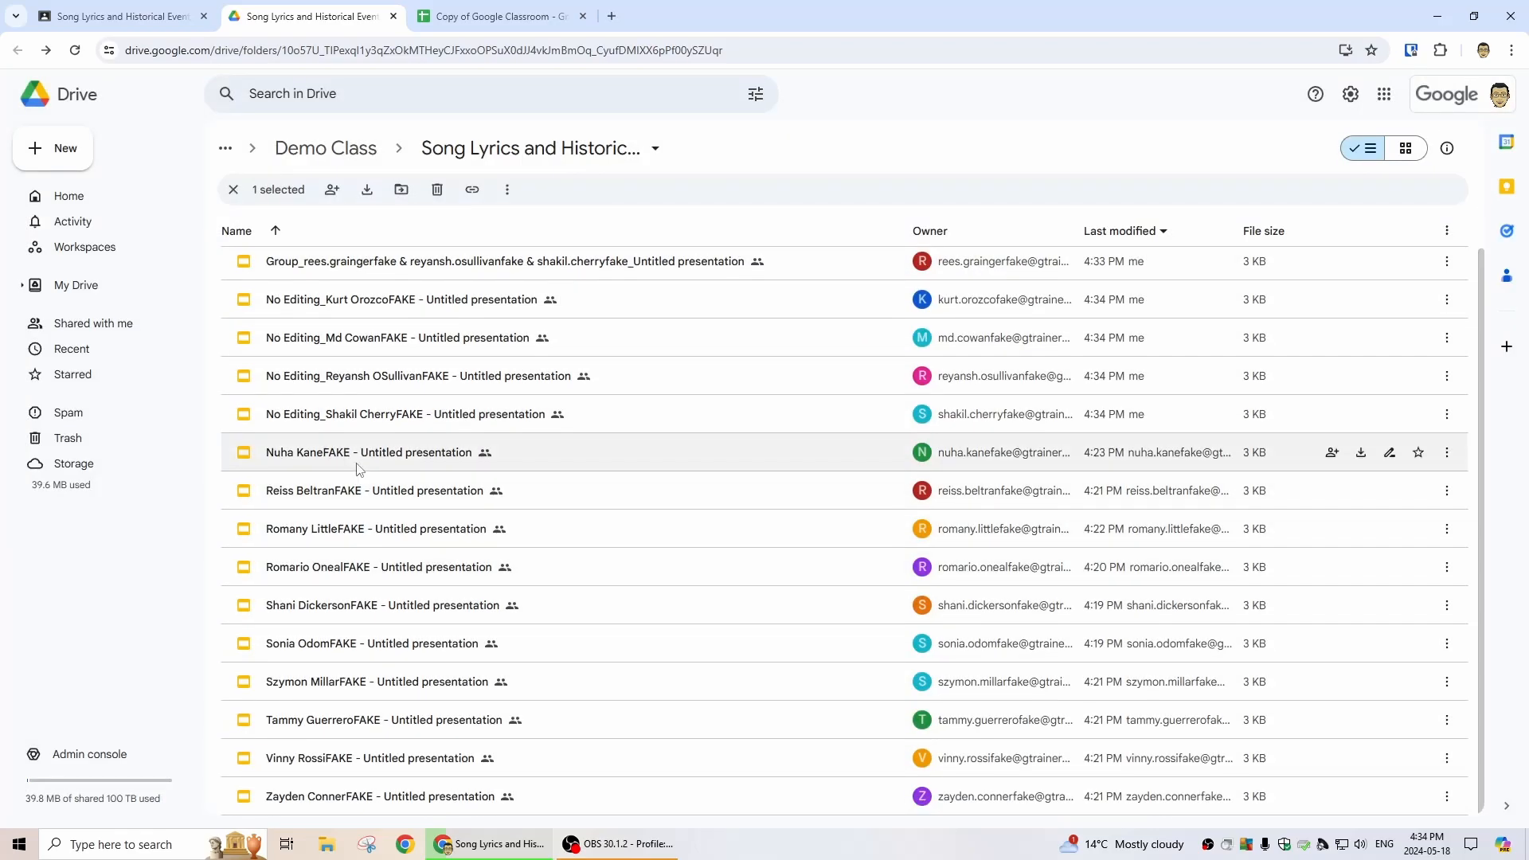
pyautogui.scroll(1, 342, 319)
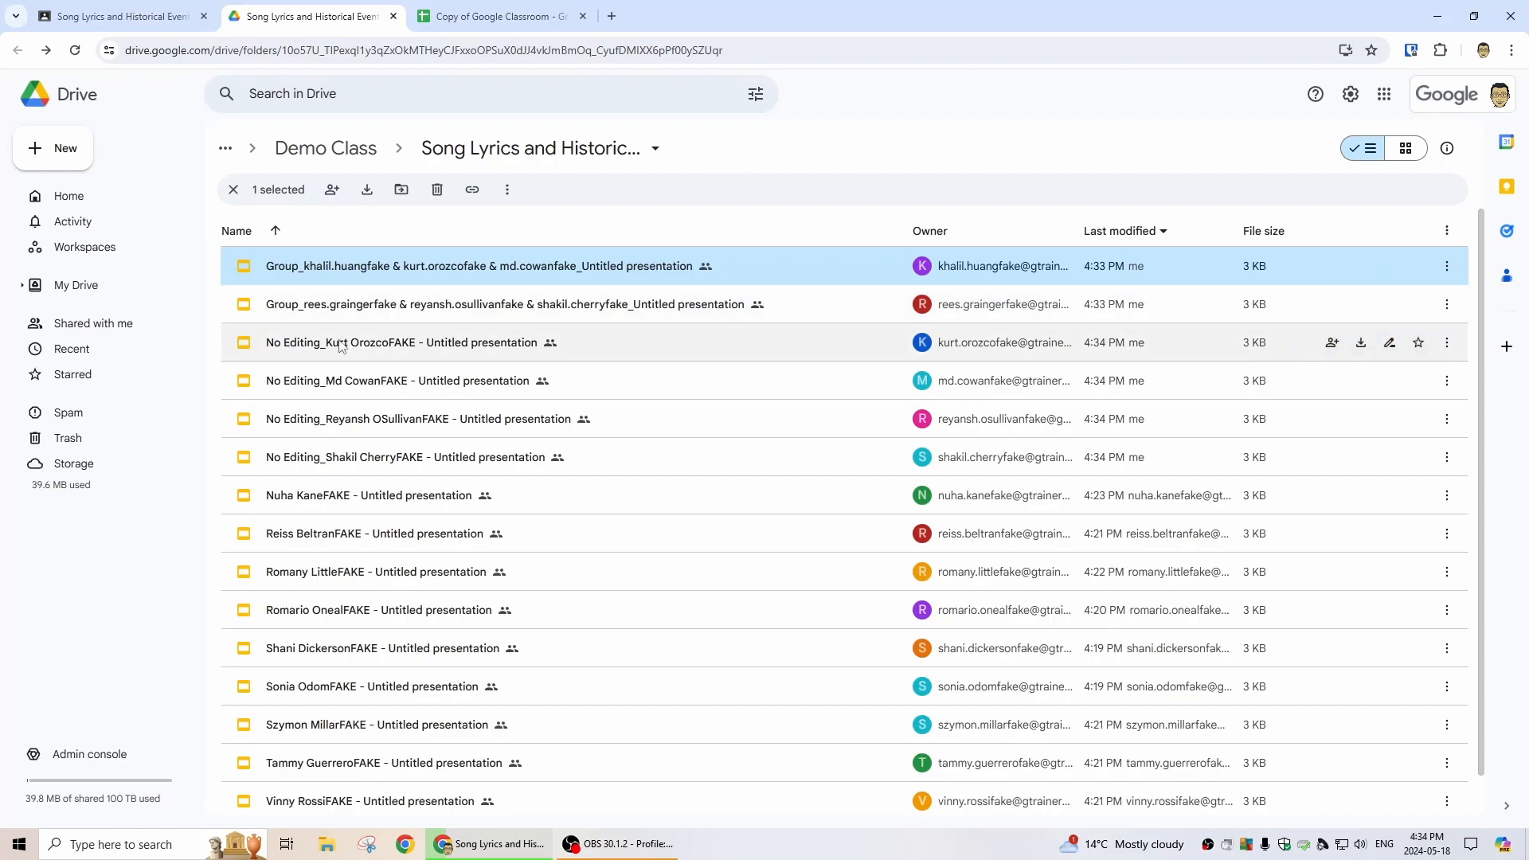
# - Inspect the group document link in the first "No Editing" presentation, and close that presentation and the Drive folder
pyautogui.doubleClick(382, 348)
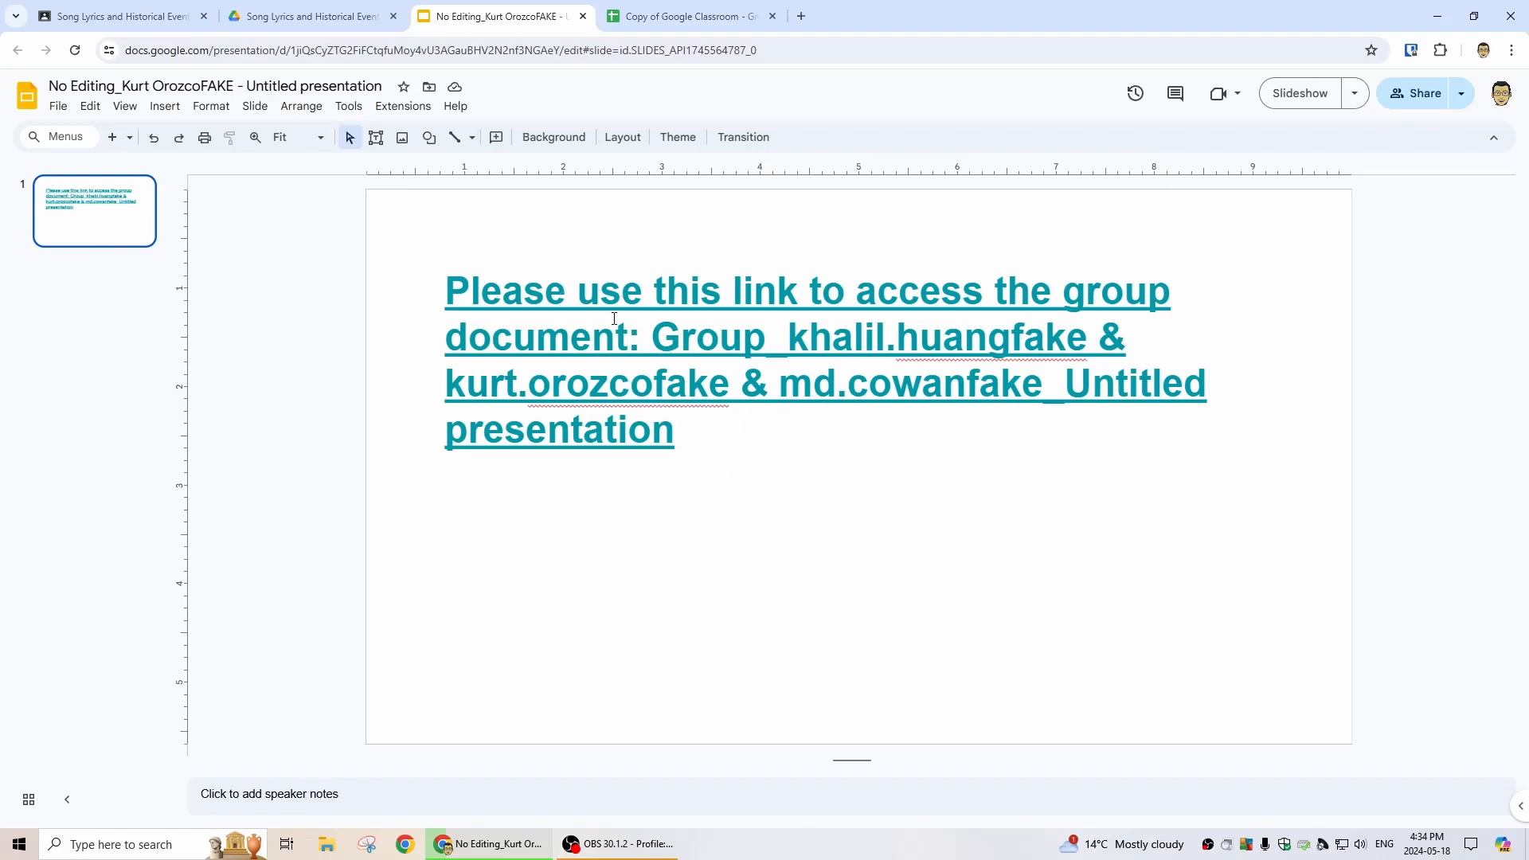
pyautogui.click(317, 17)
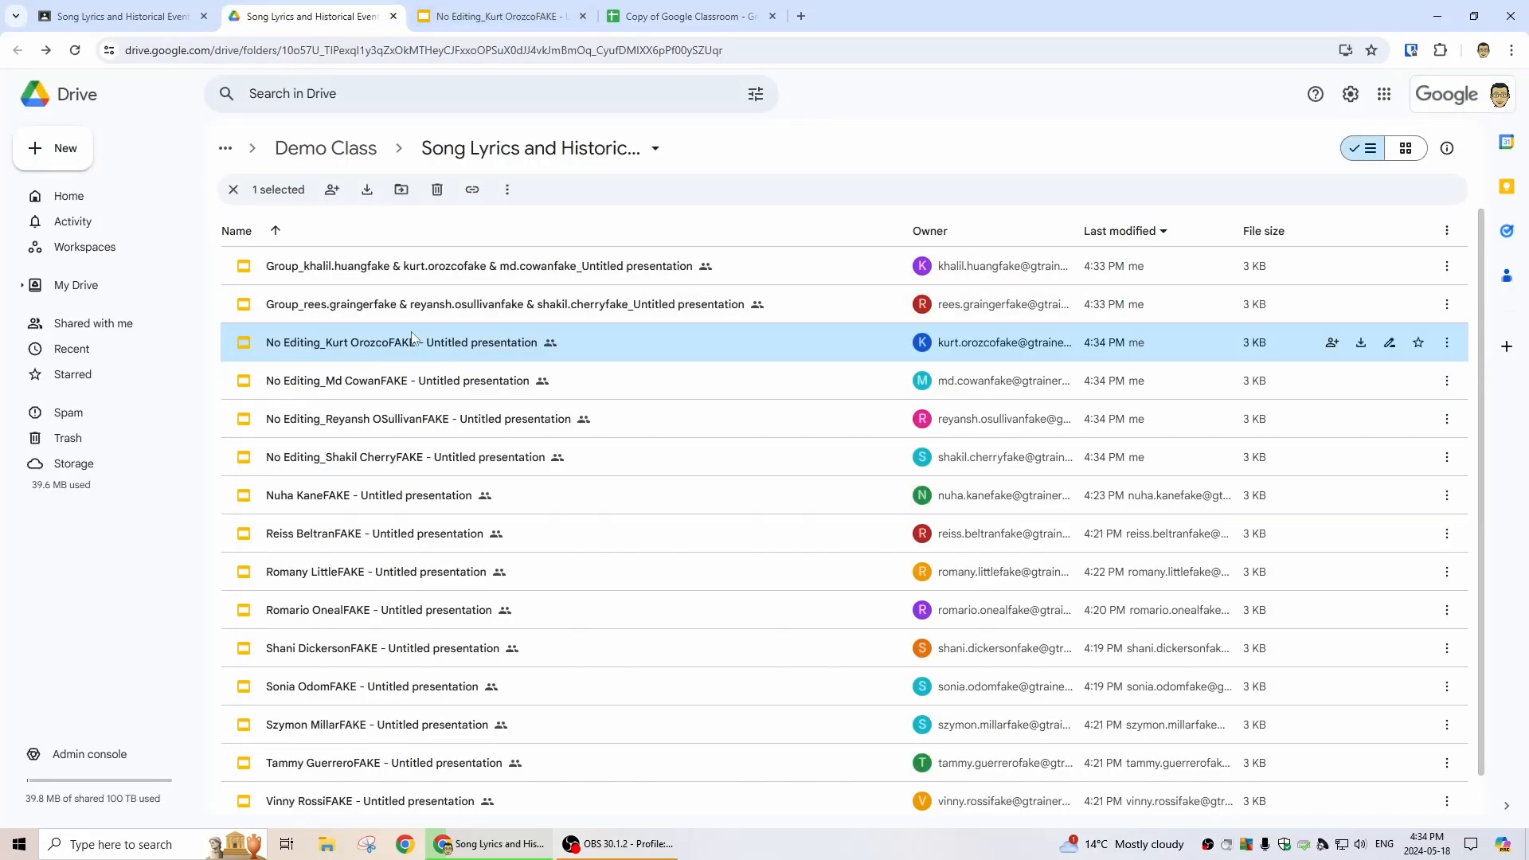
pyautogui.click(500, 16)
pyautogui.click(589, 295)
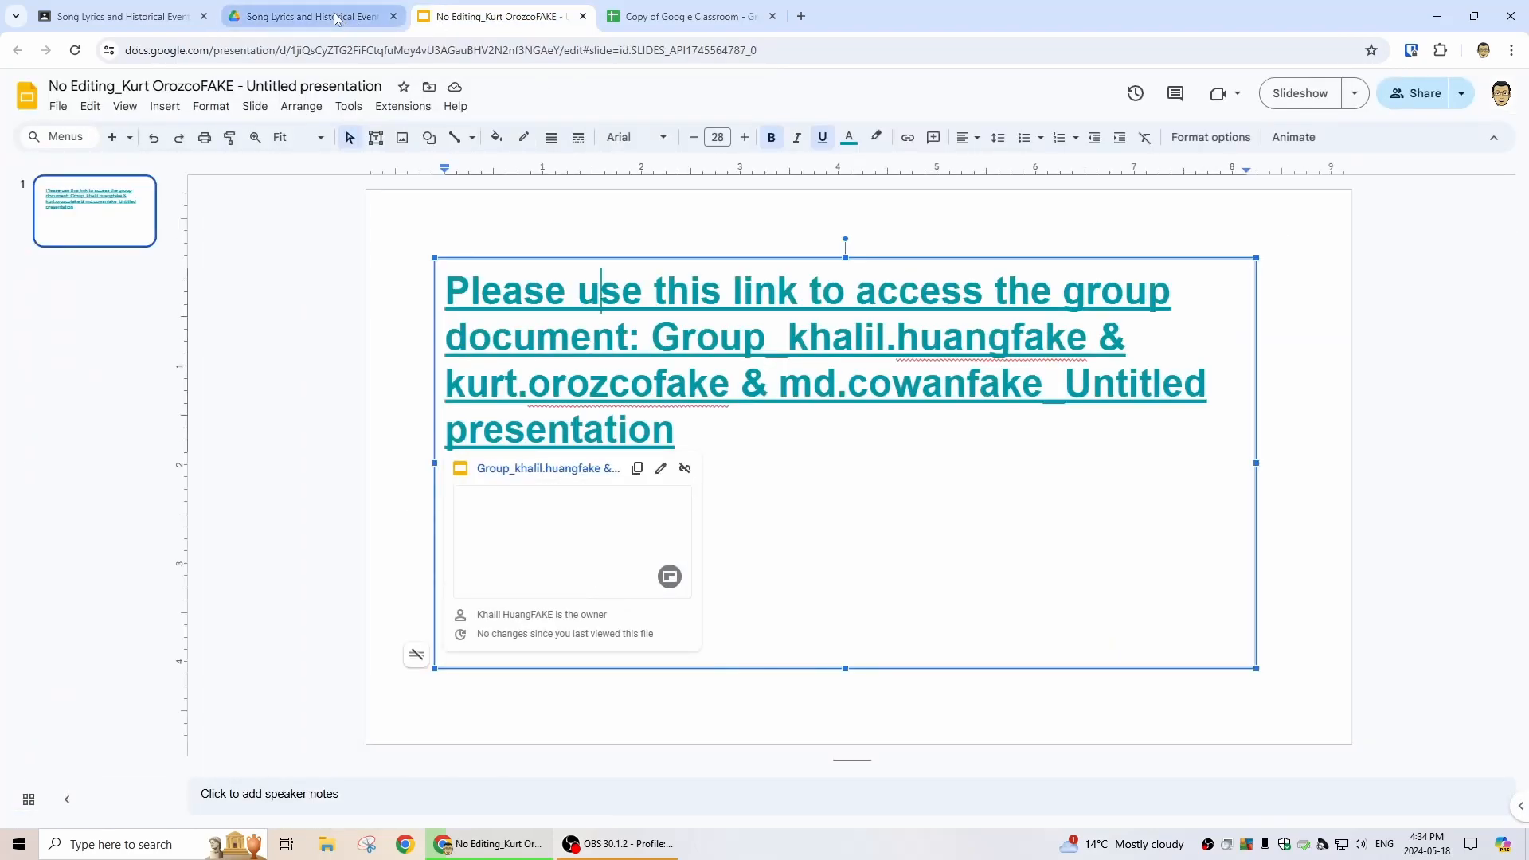
pyautogui.click(582, 16)
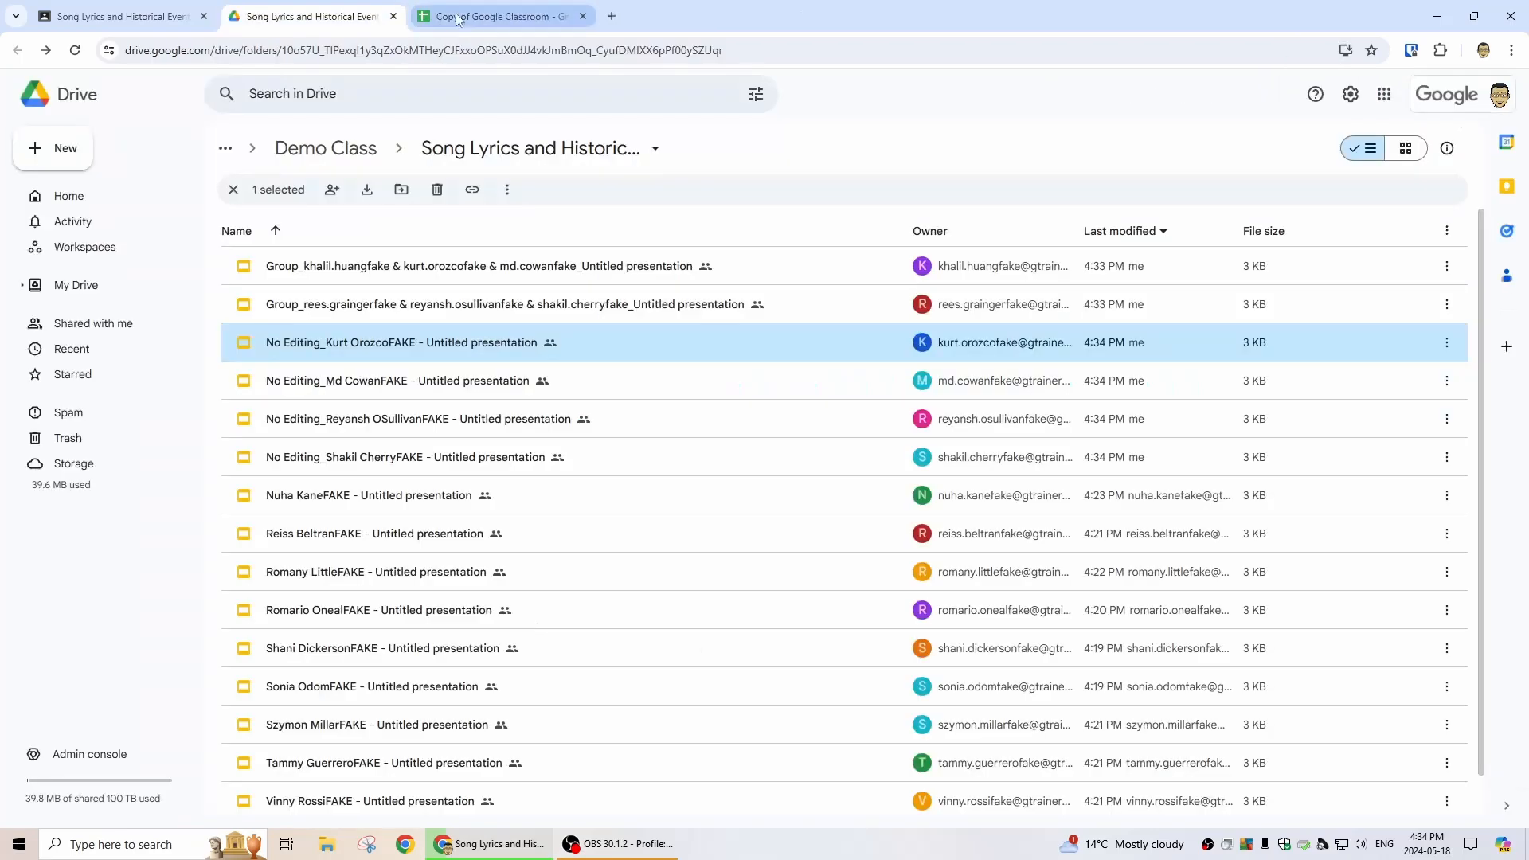
pyautogui.click(393, 16)
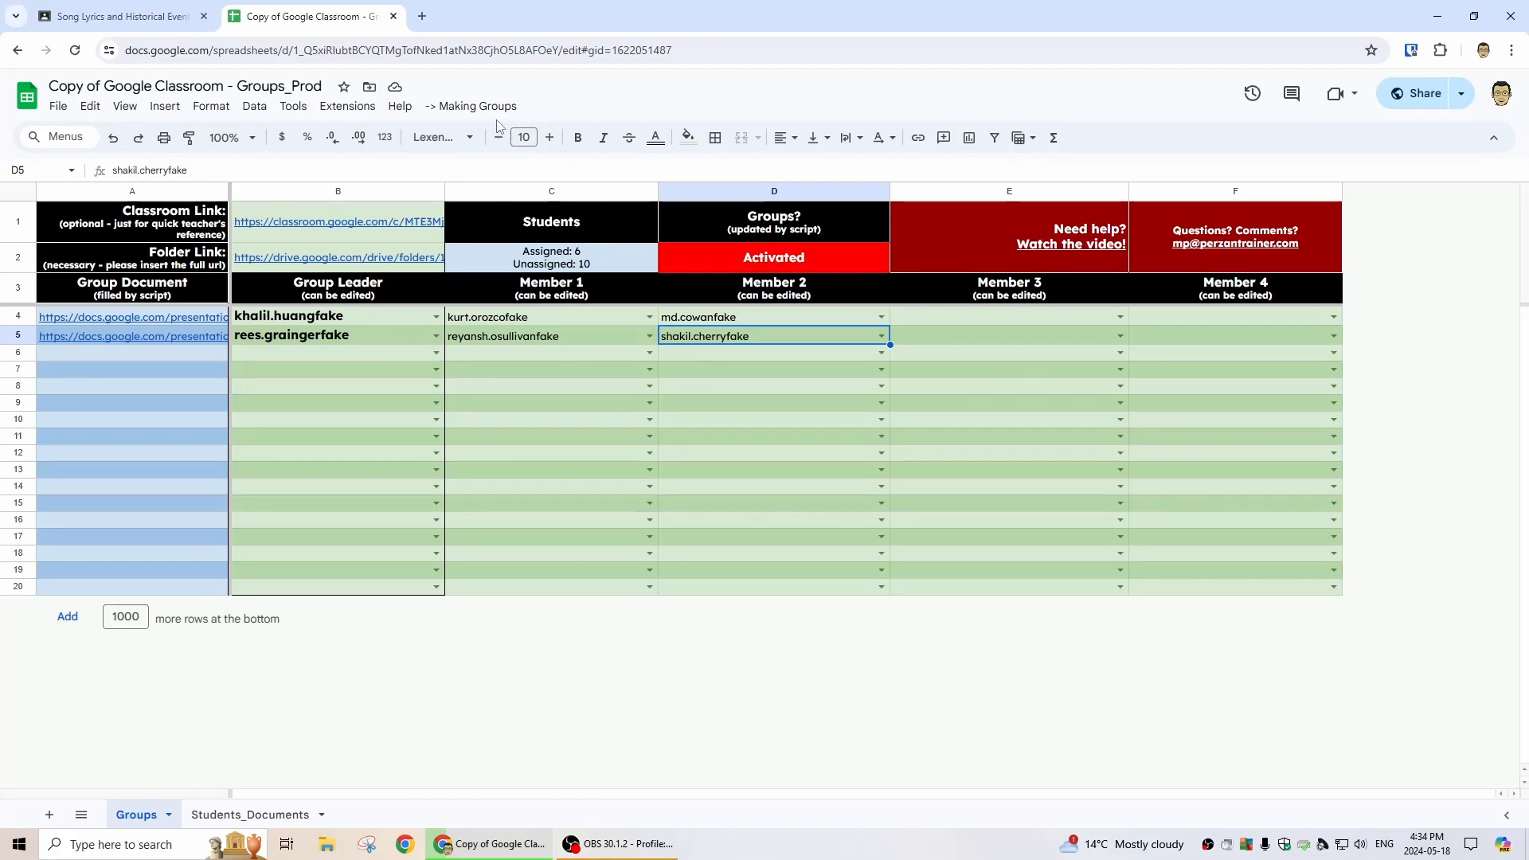
# - Review the Maintenance options among the Making Groups scripts
pyautogui.click(476, 106)
pyautogui.moveTo(517, 230)
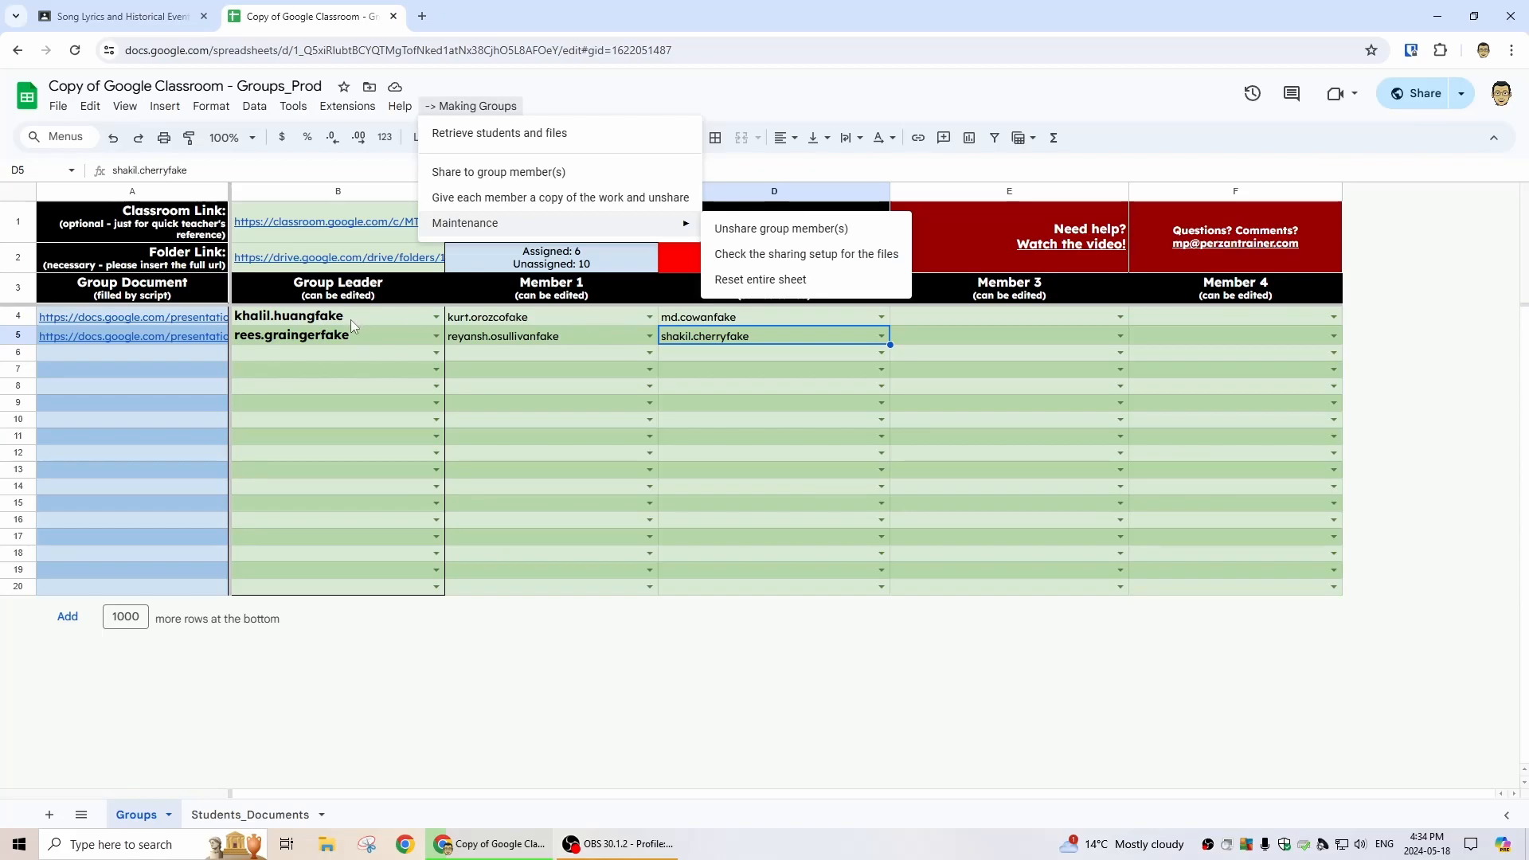
pyautogui.click(623, 94)
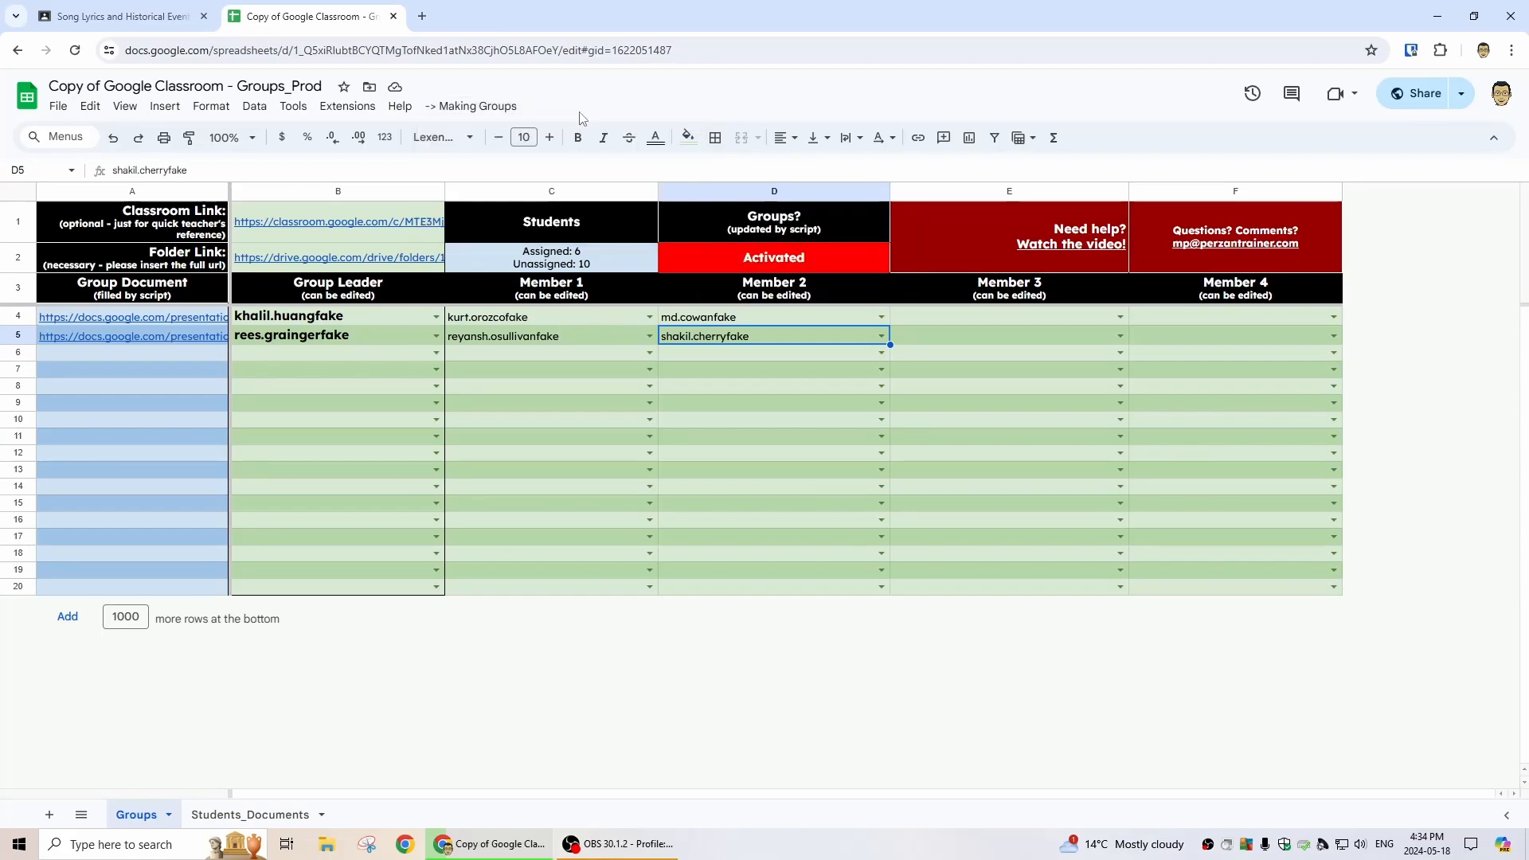
# - Open the first group's presentation linked in A4 and delete the title and subtitle placeholders from its slide
pyautogui.click(189, 318)
pyautogui.click(179, 344)
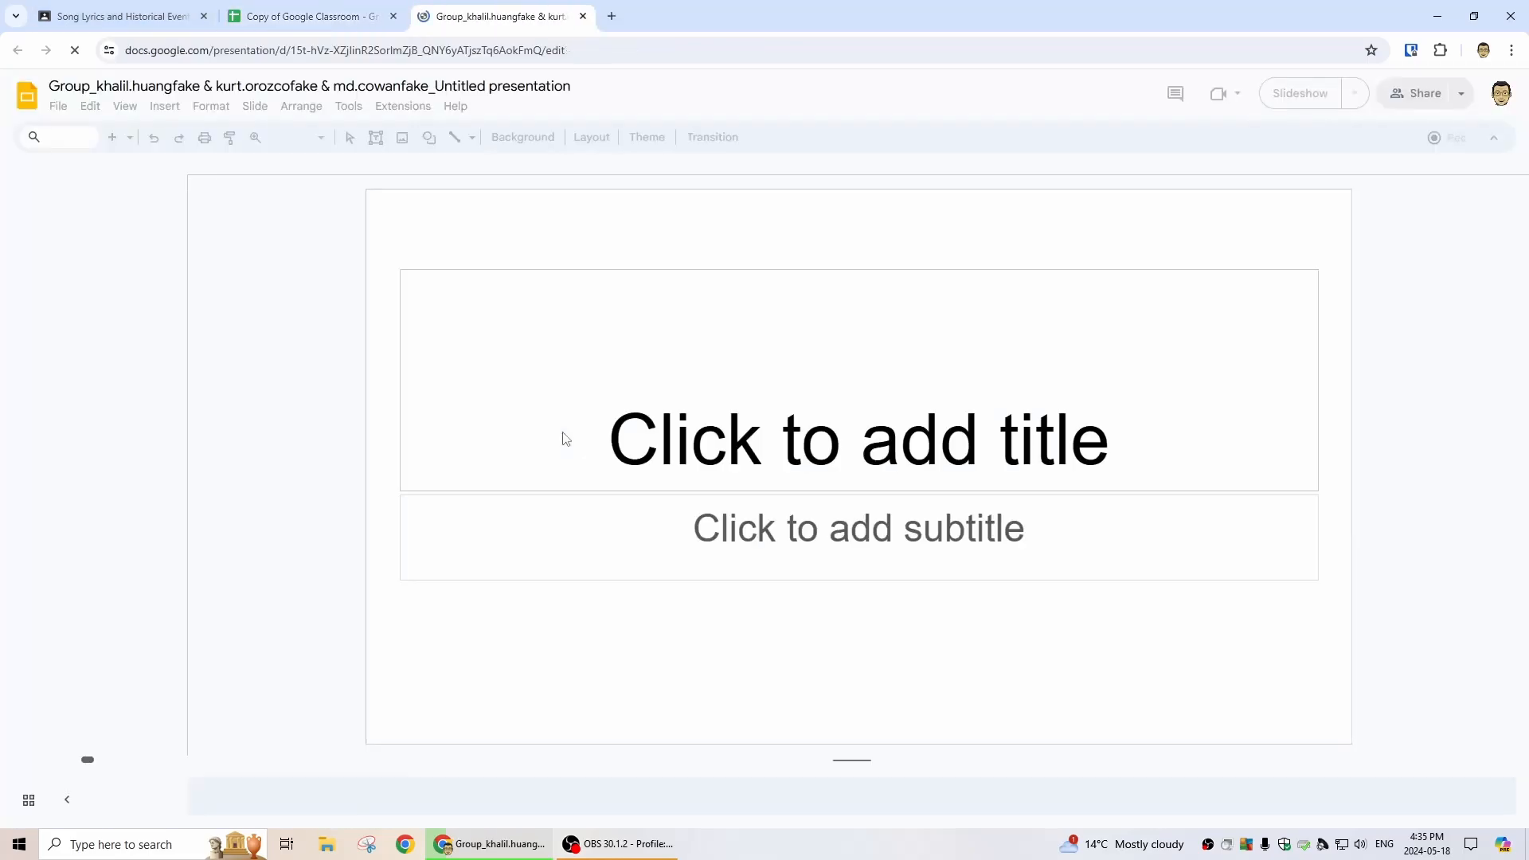
pyautogui.click(785, 271)
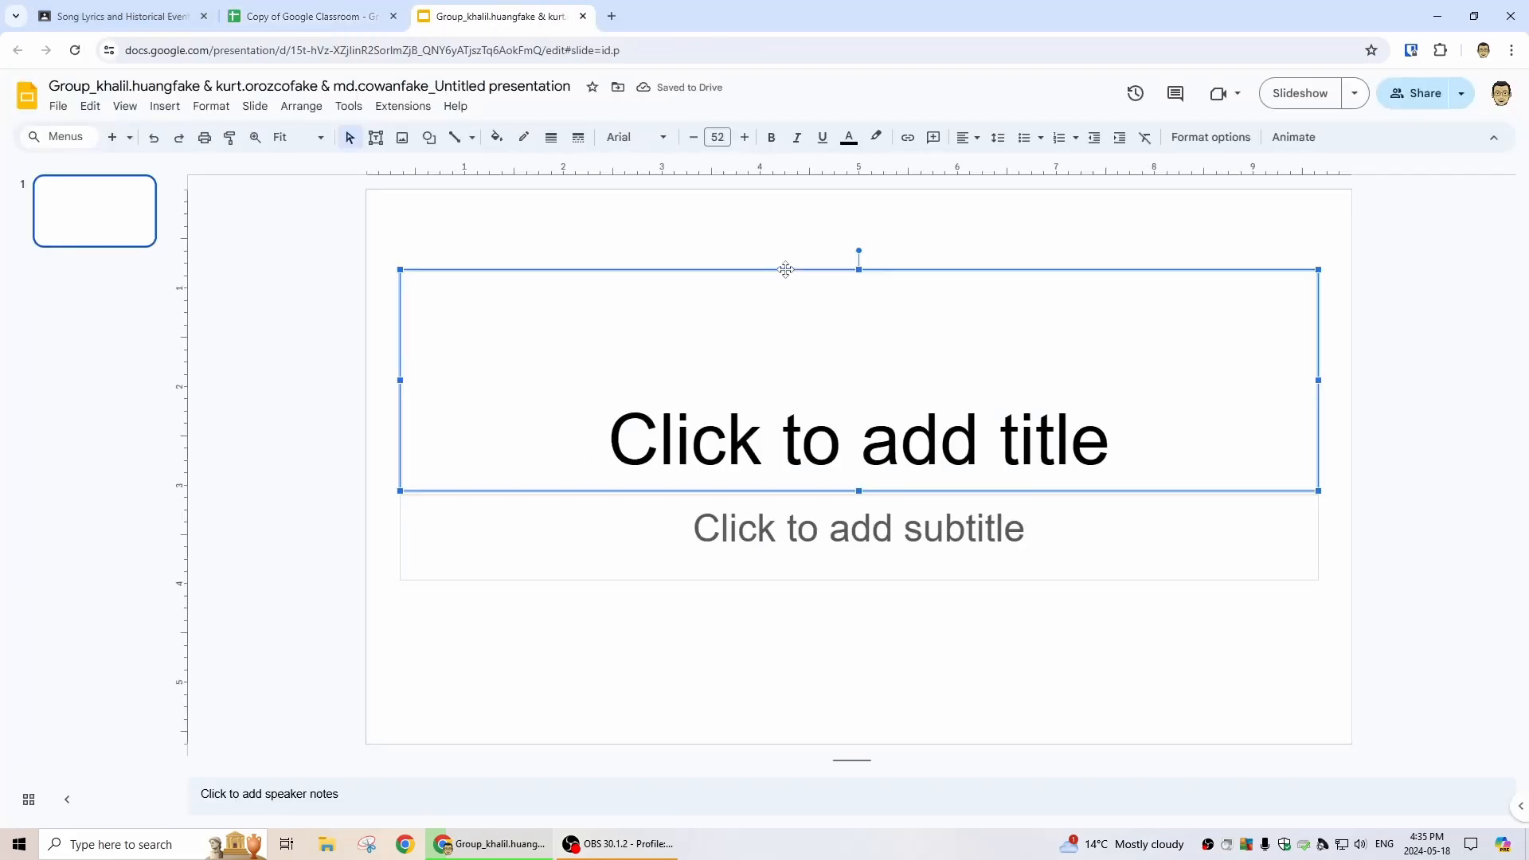
pyautogui.press('Delete')
pyautogui.click(822, 492)
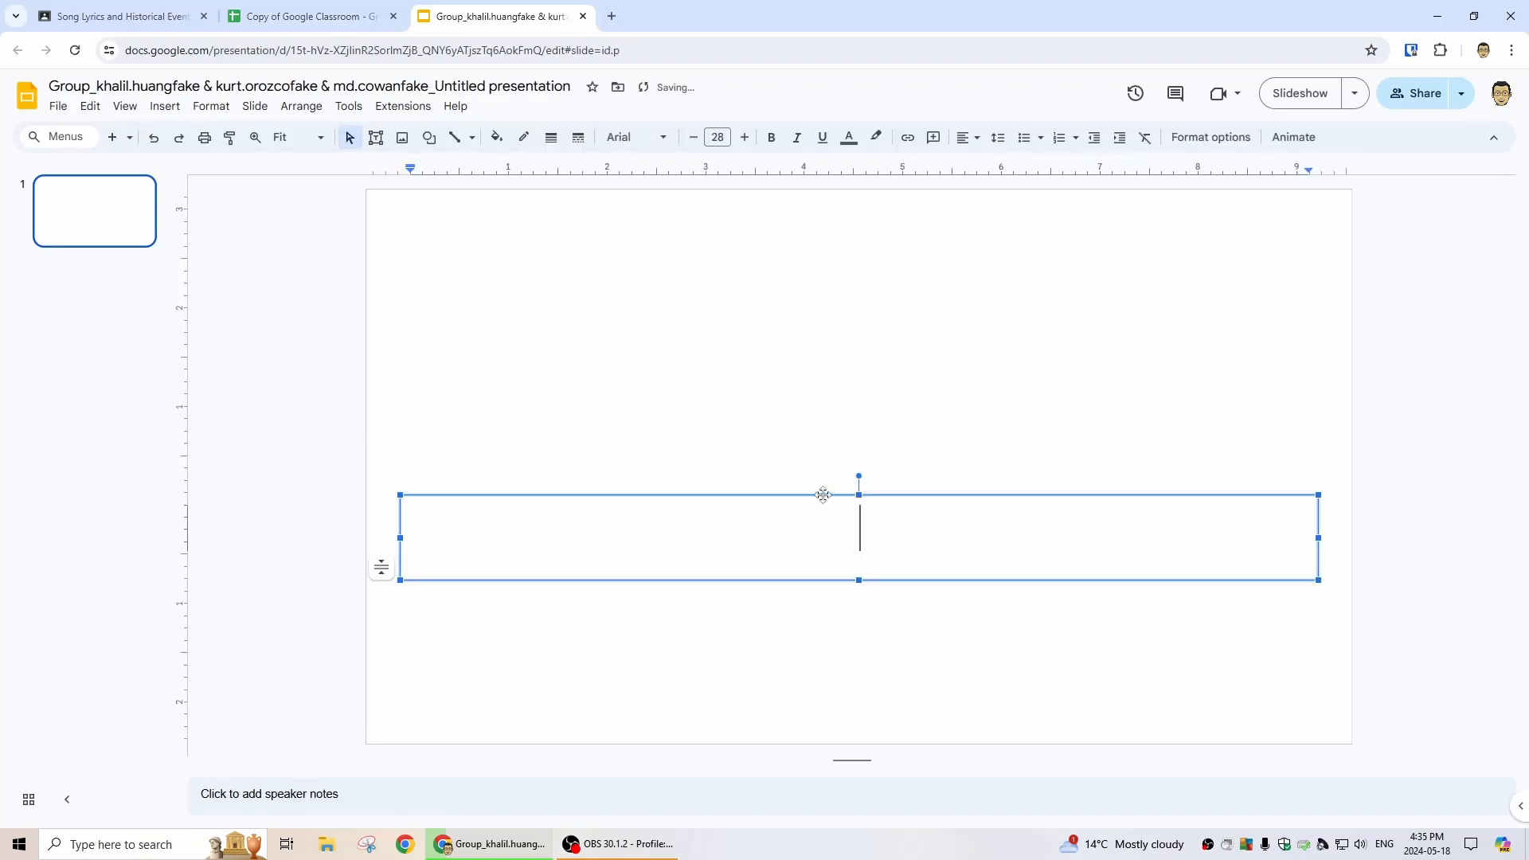
pyautogui.press('Delete')
# - Search the web for "pug" images to insert into the first group's presentation
pyautogui.click(164, 105)
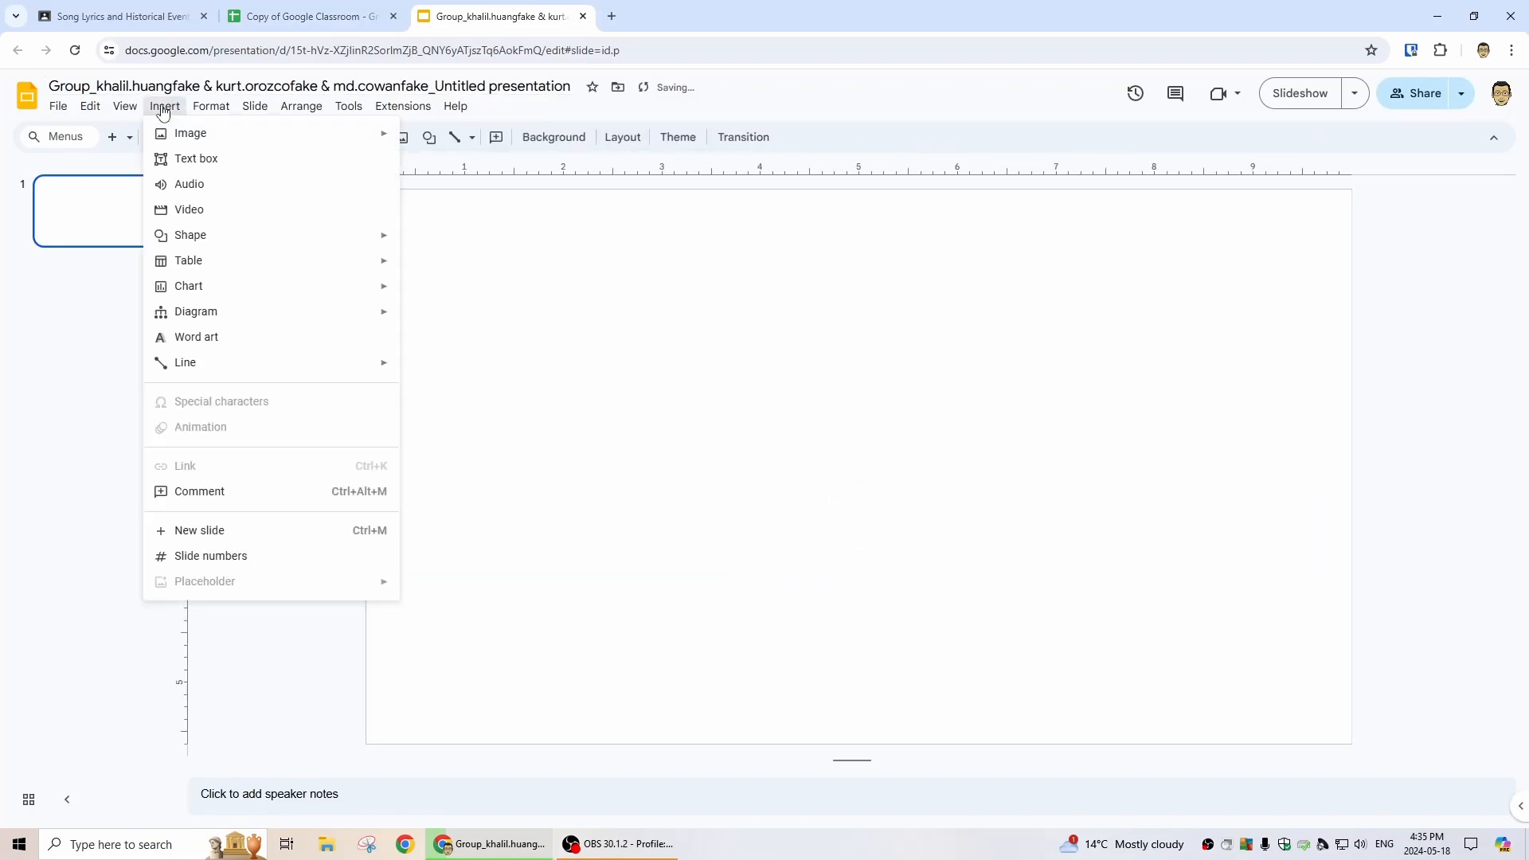
pyautogui.moveTo(335, 143)
pyautogui.click(464, 163)
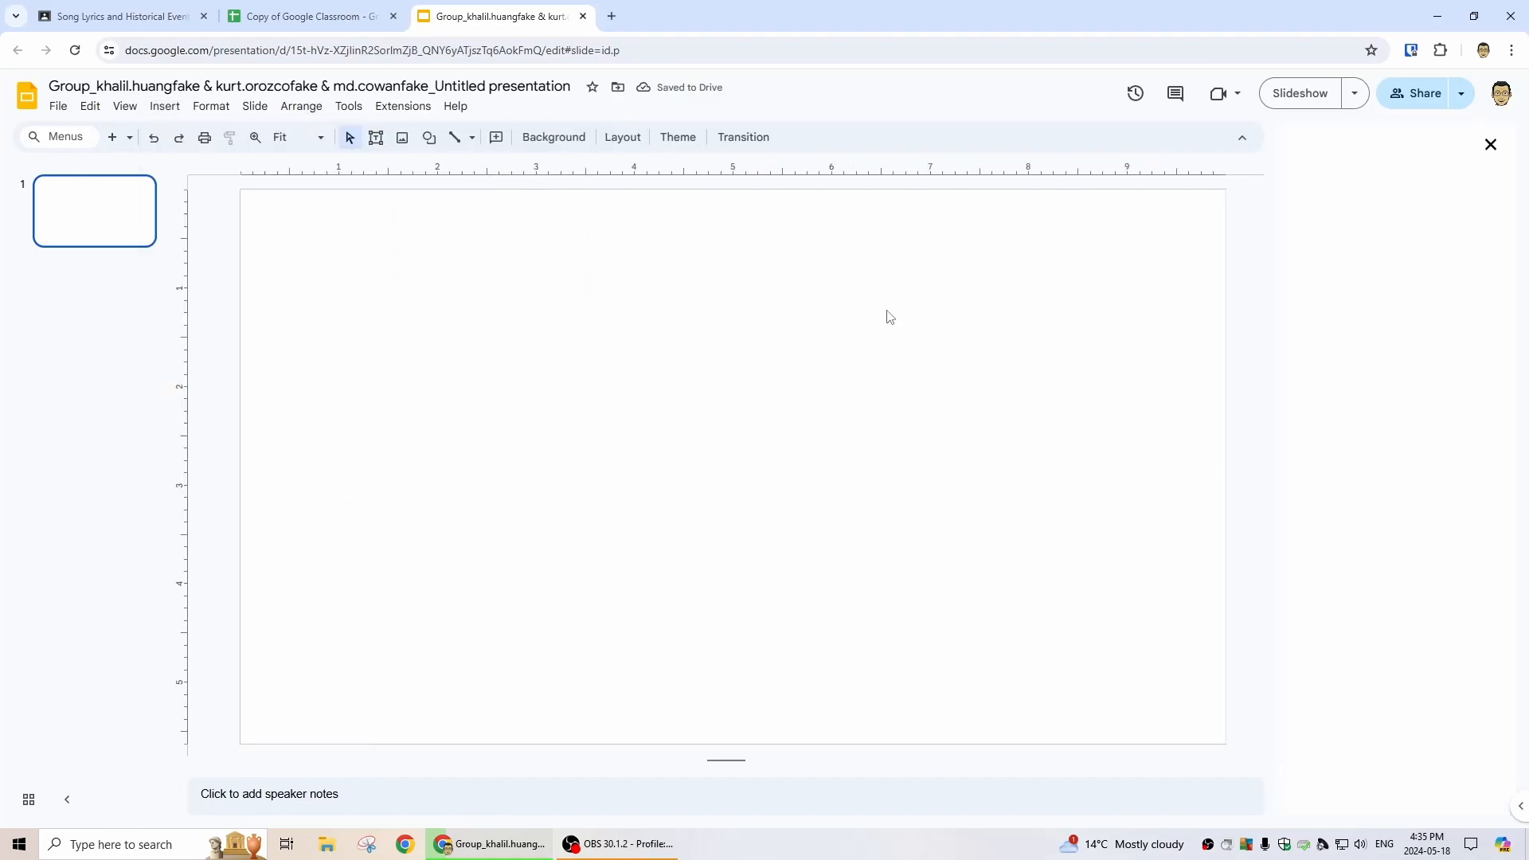
pyautogui.write('pug')
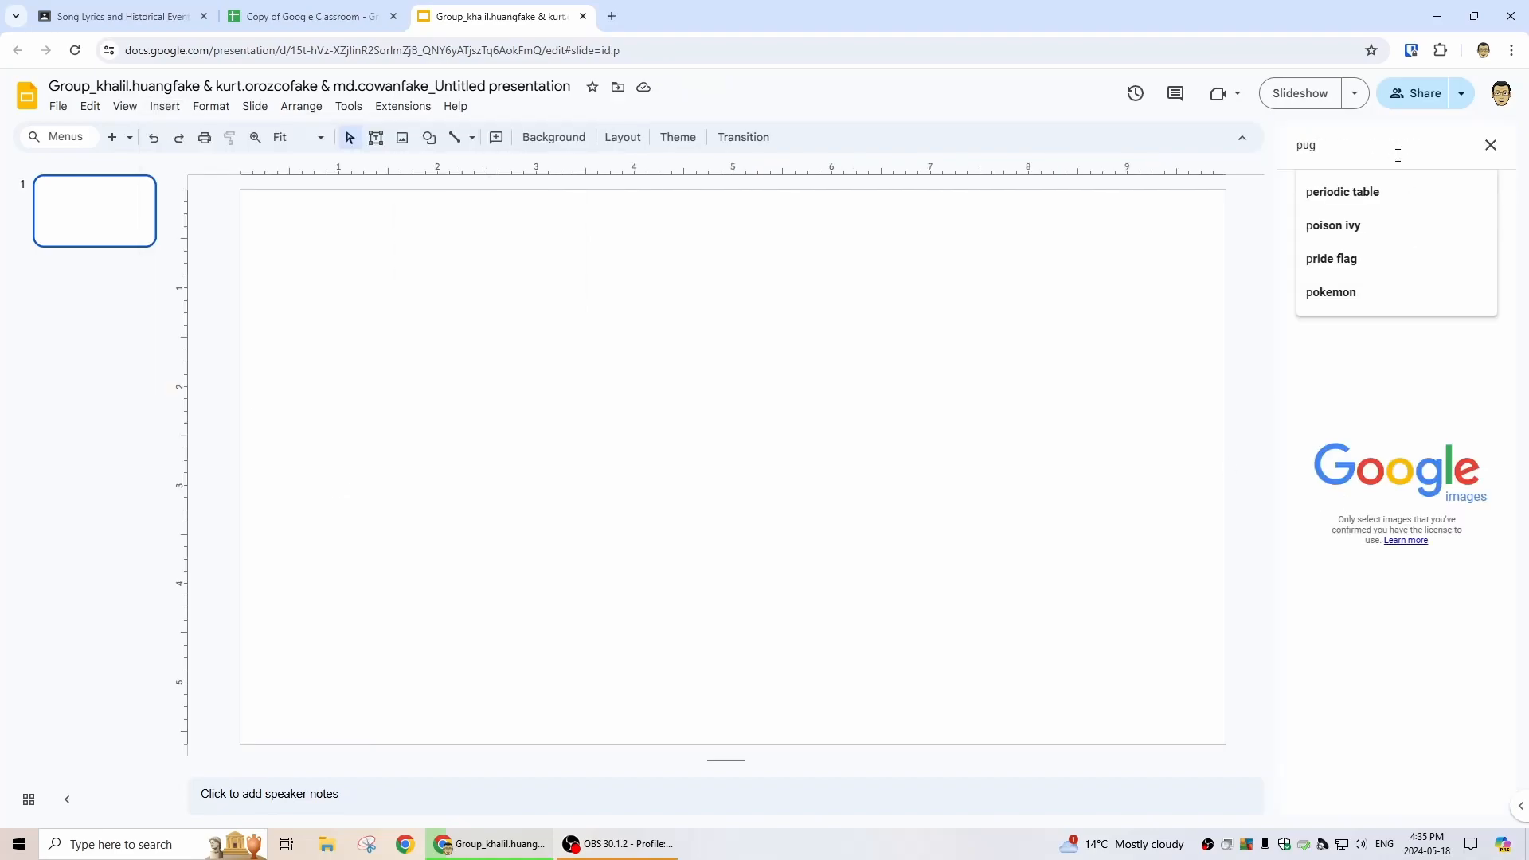
pyautogui.press('Return')
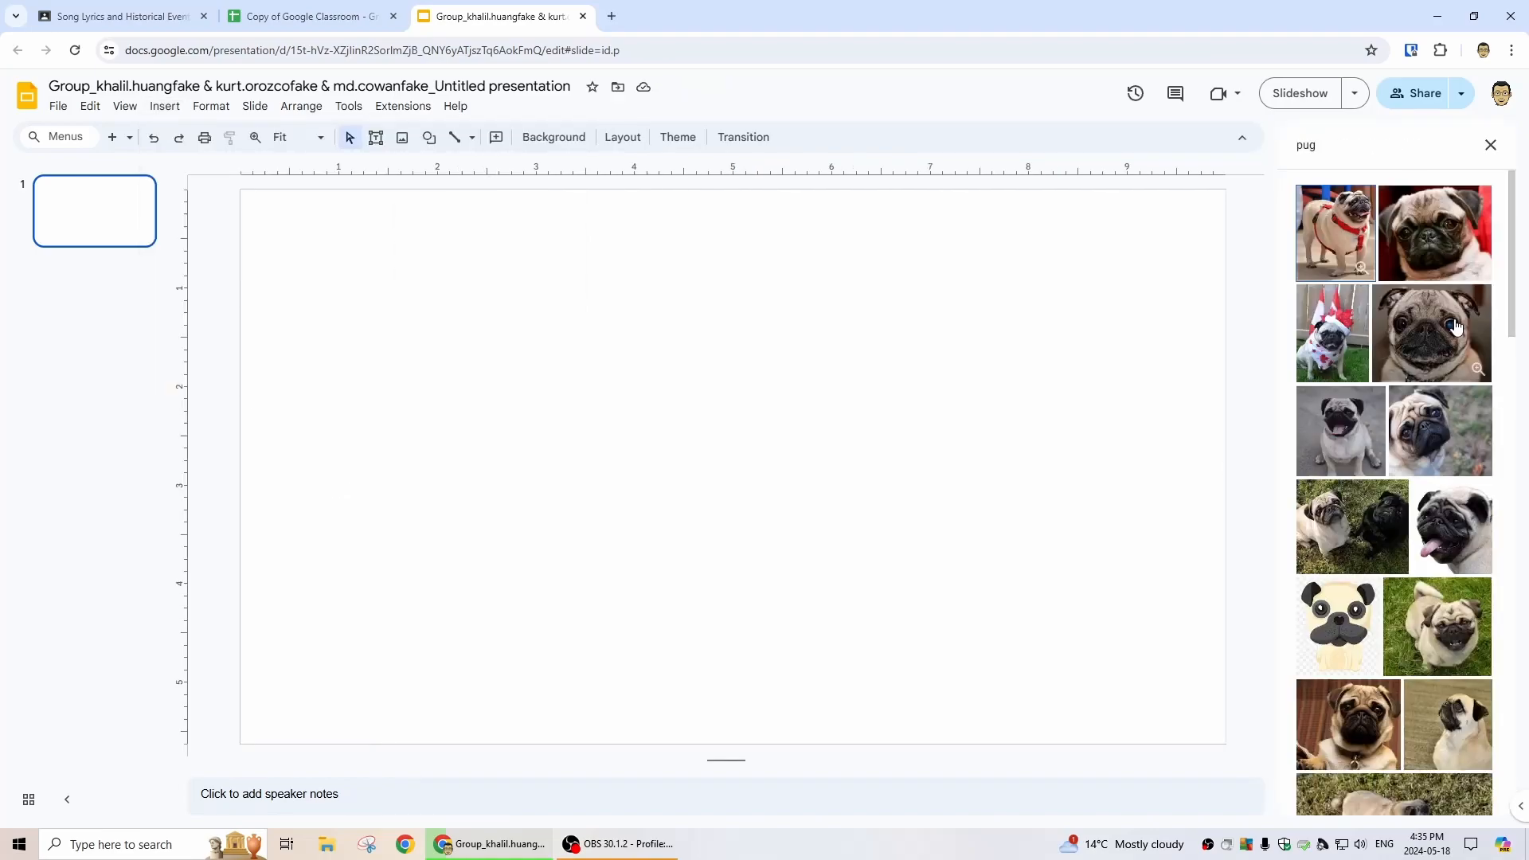
# - Insert the close-up pug face photo, shrink it into the lower middle of the slide, and close the image search
pyautogui.moveTo(1453, 346); pyautogui.dragTo(732, 455)
pyautogui.moveTo(256, 205); pyautogui.dragTo(626, 451)
pyautogui.click(1171, 436)
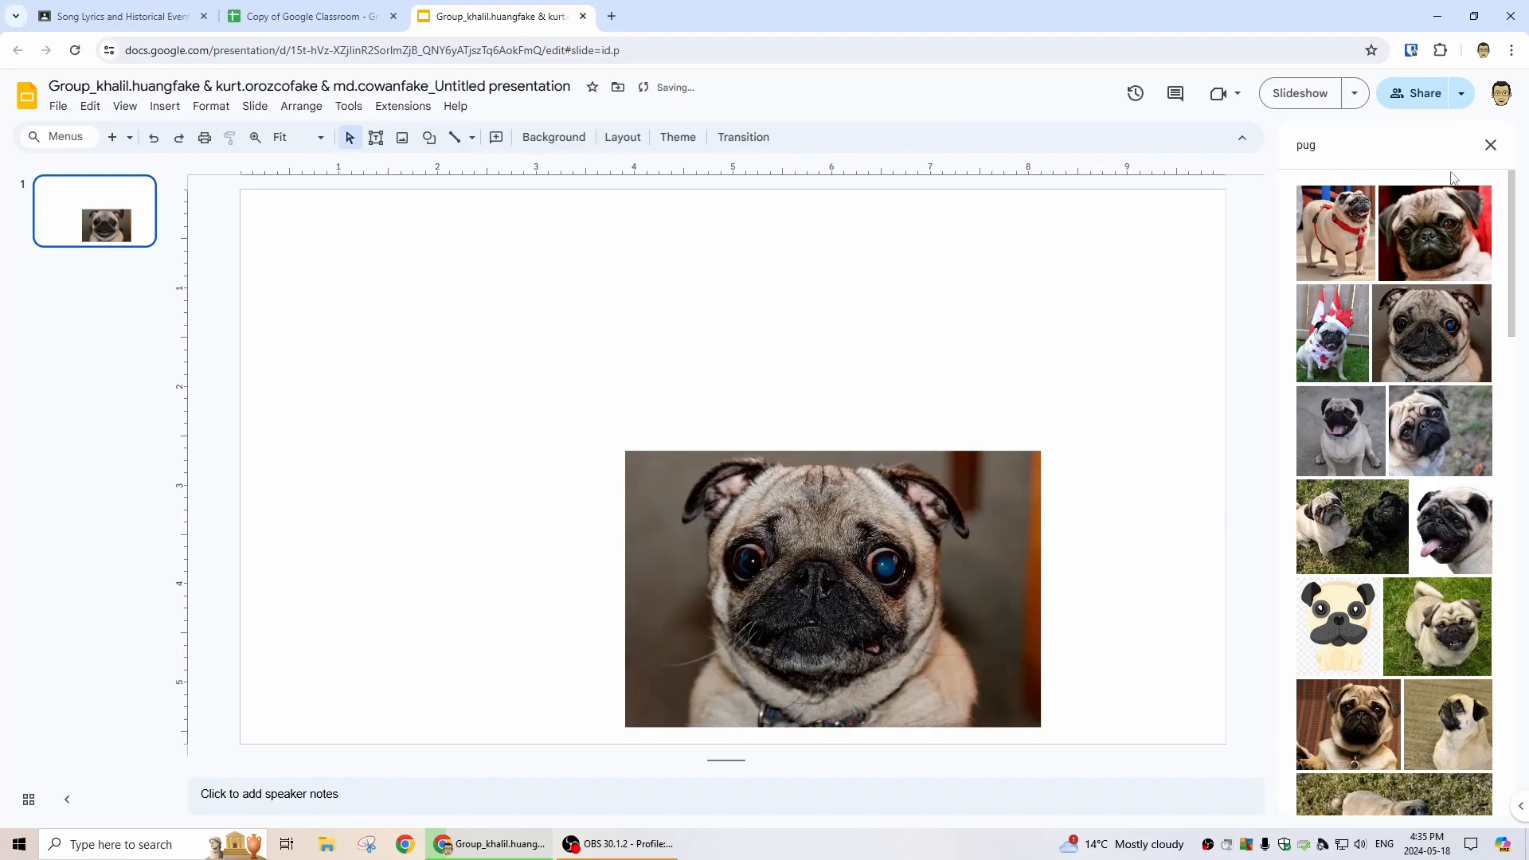
pyautogui.click(1493, 146)
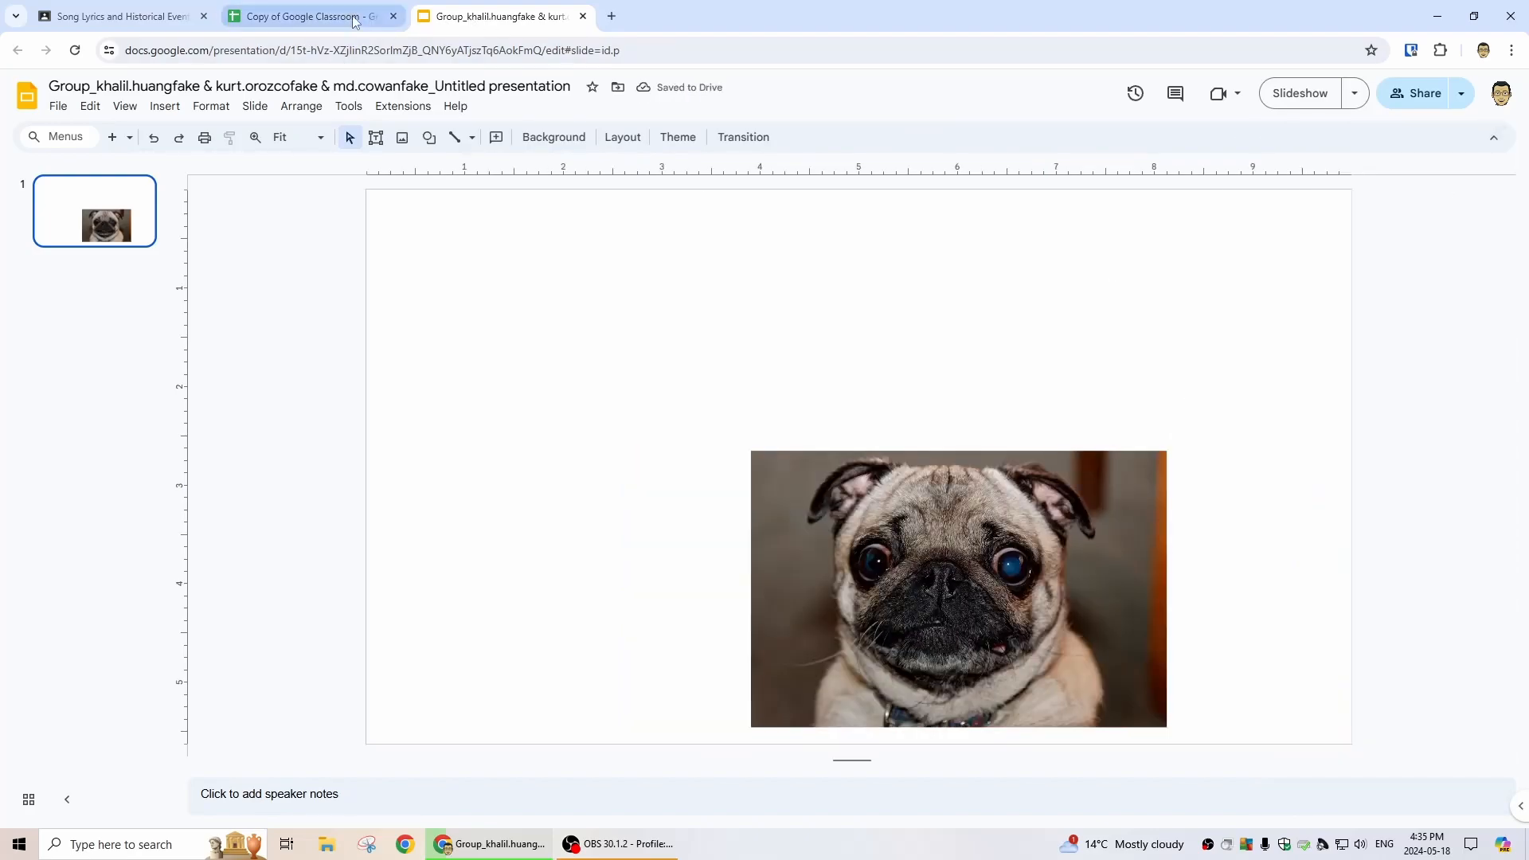
# - Run the "Give each member a copy of the work and unshare" script in the groups spreadsheet and close the group presentation
pyautogui.click(337, 19)
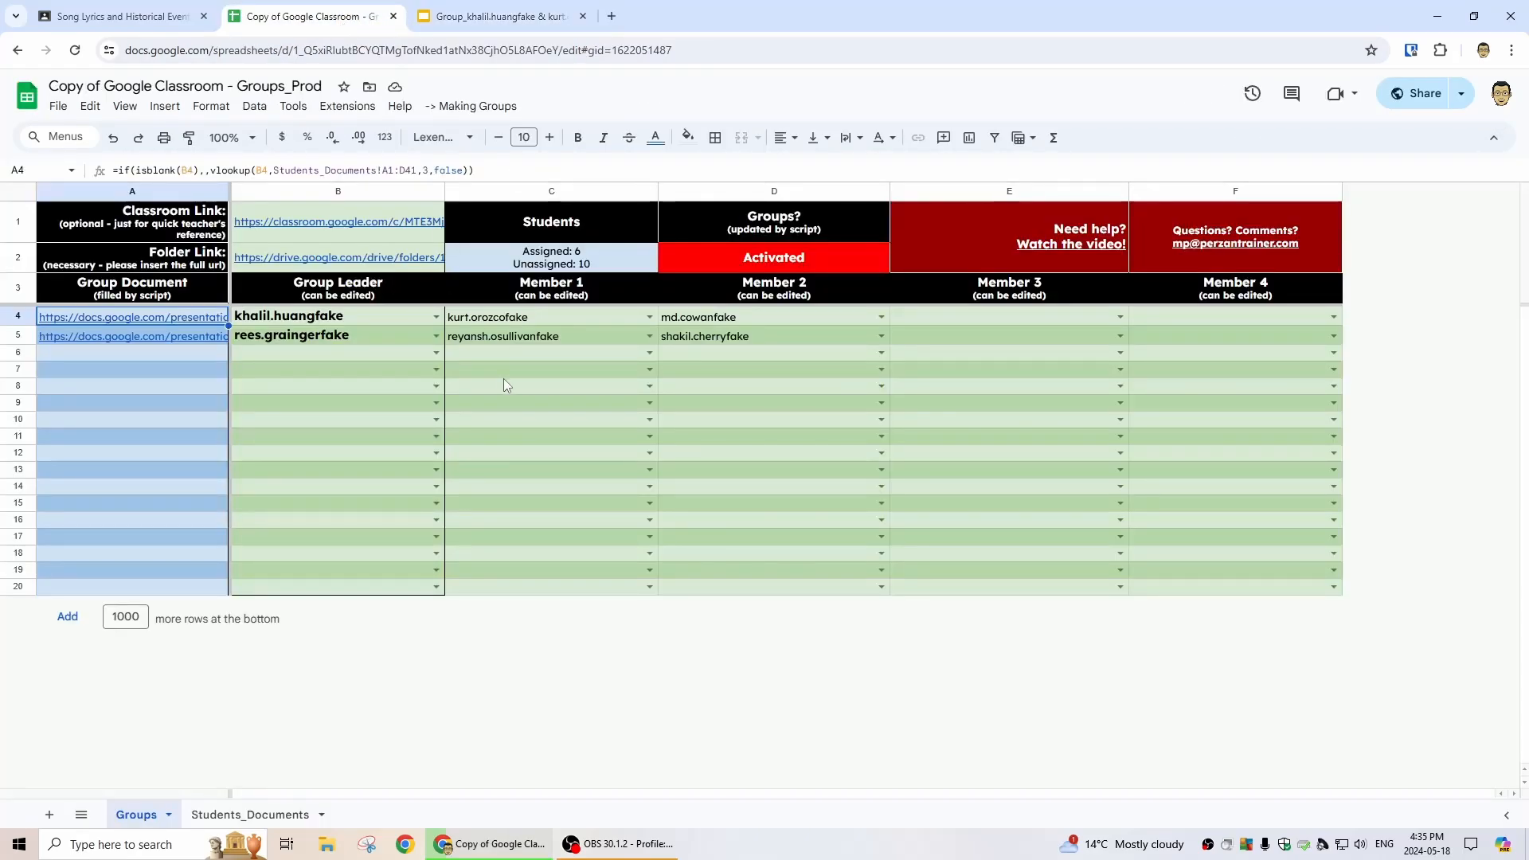
pyautogui.click(479, 111)
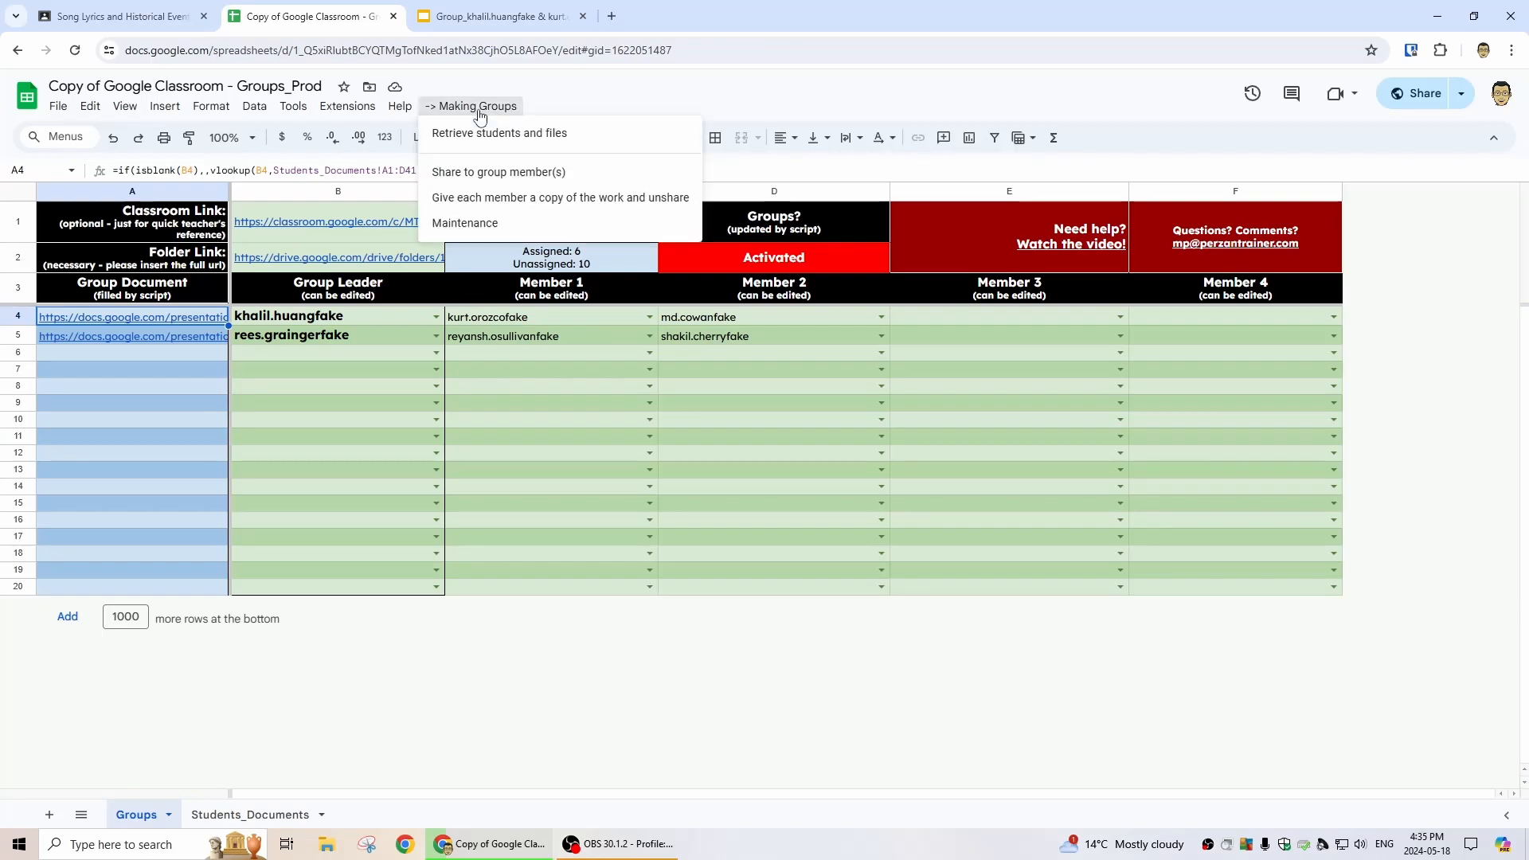
pyautogui.click(525, 198)
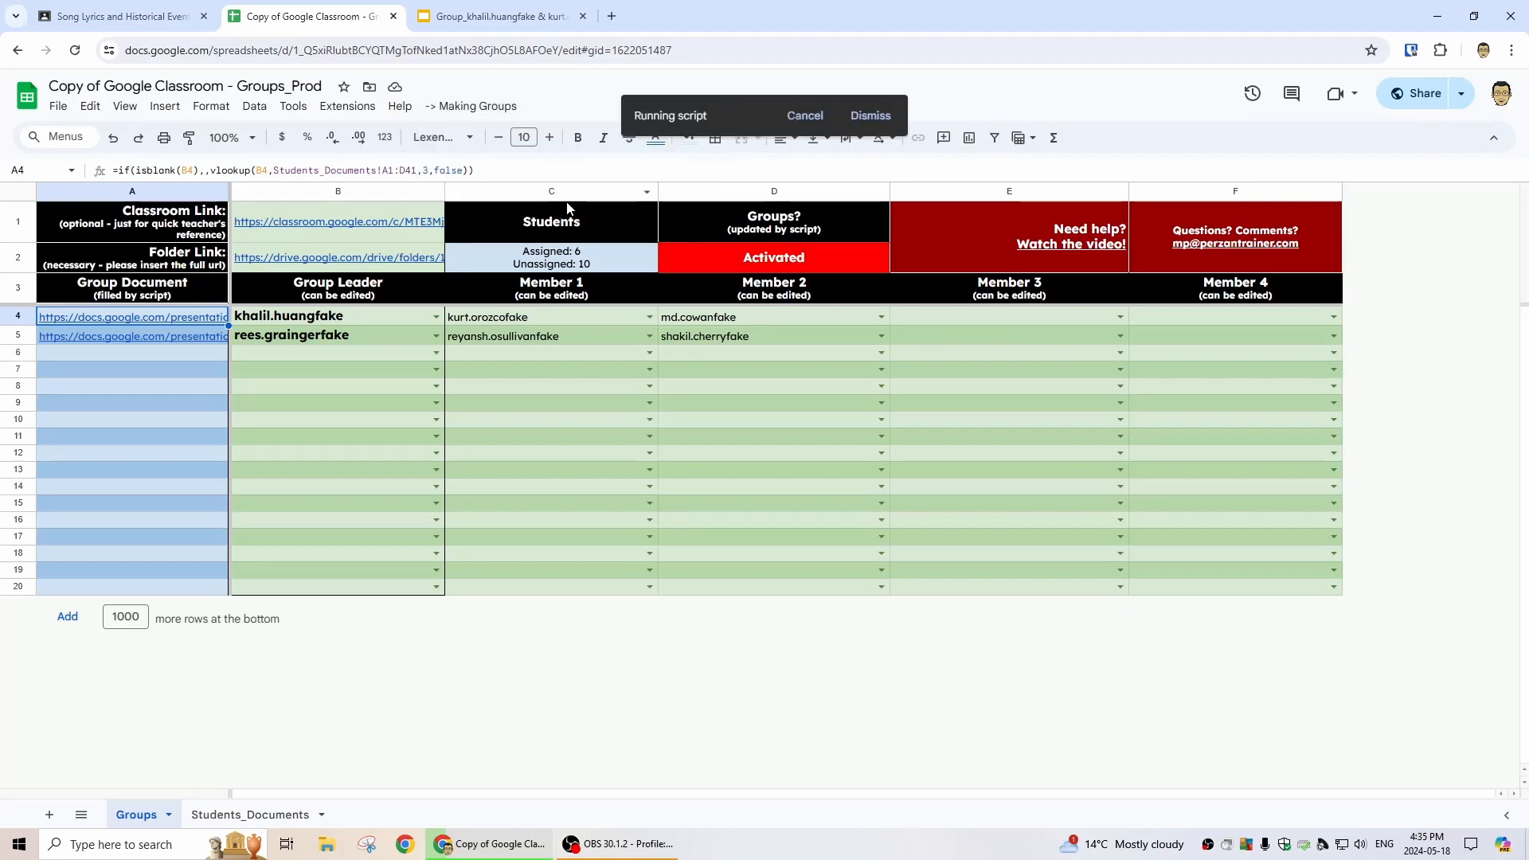
pyautogui.click(567, 17)
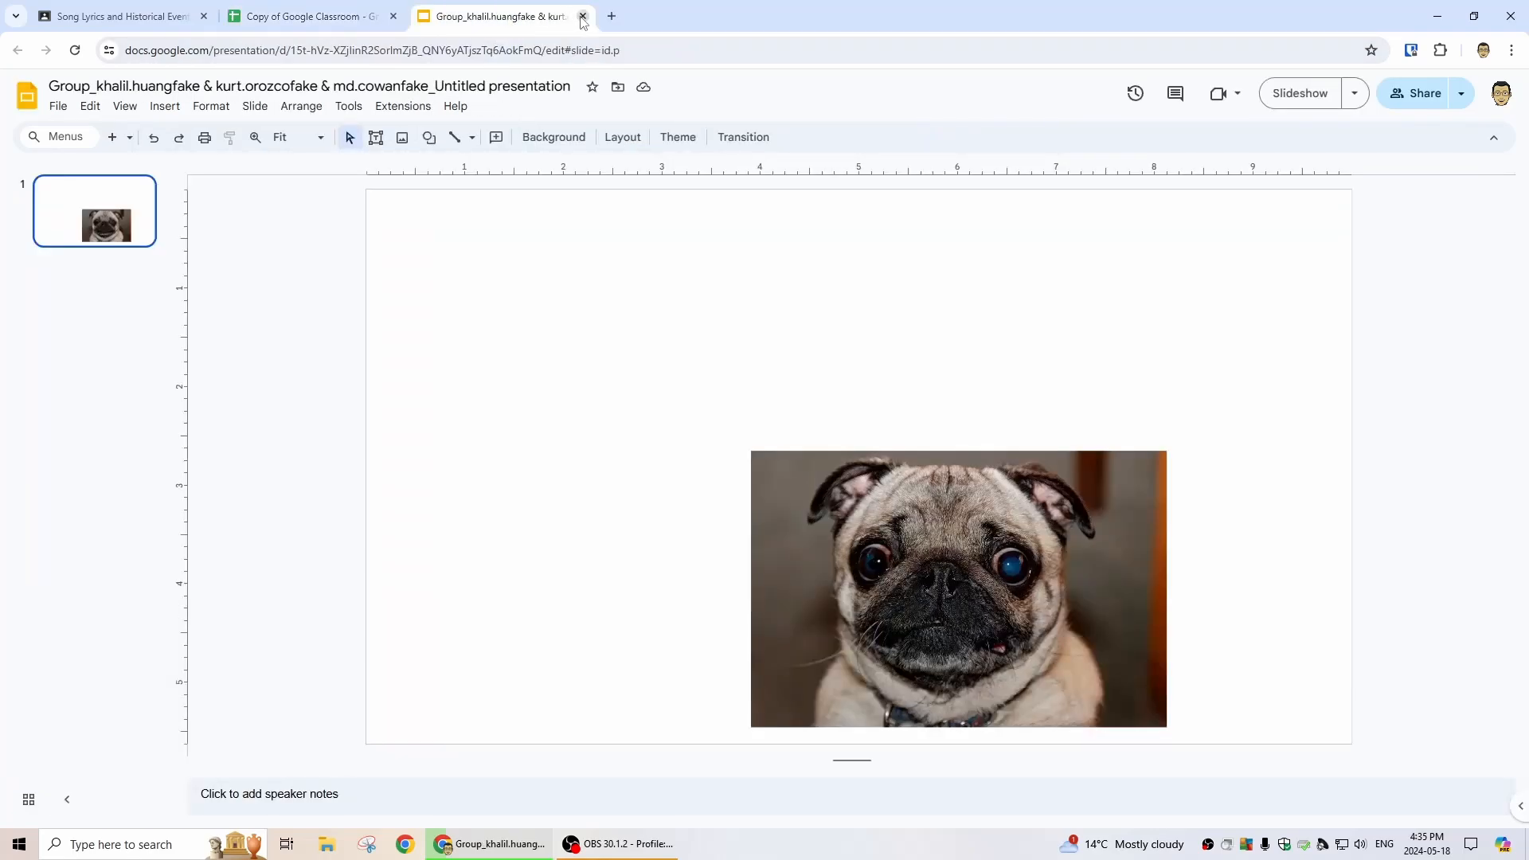
pyautogui.click(583, 15)
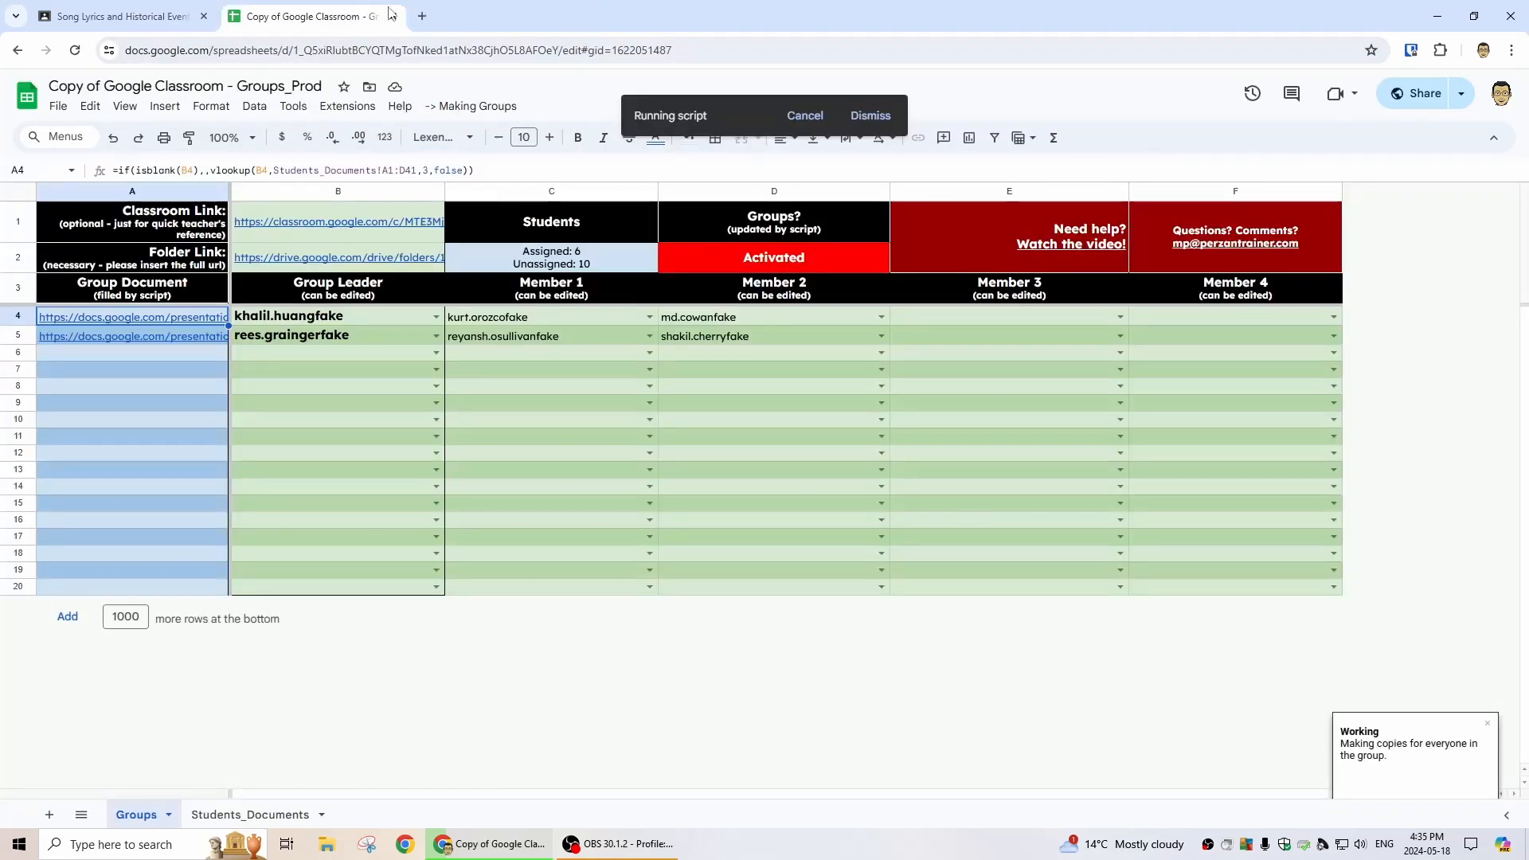
# - Open the assignment's Drive folder from Classroom, check the renamed files and script status, and inspect the copy belonging to the first group's Member 1
pyautogui.click(165, 18)
pyautogui.click(292, 17)
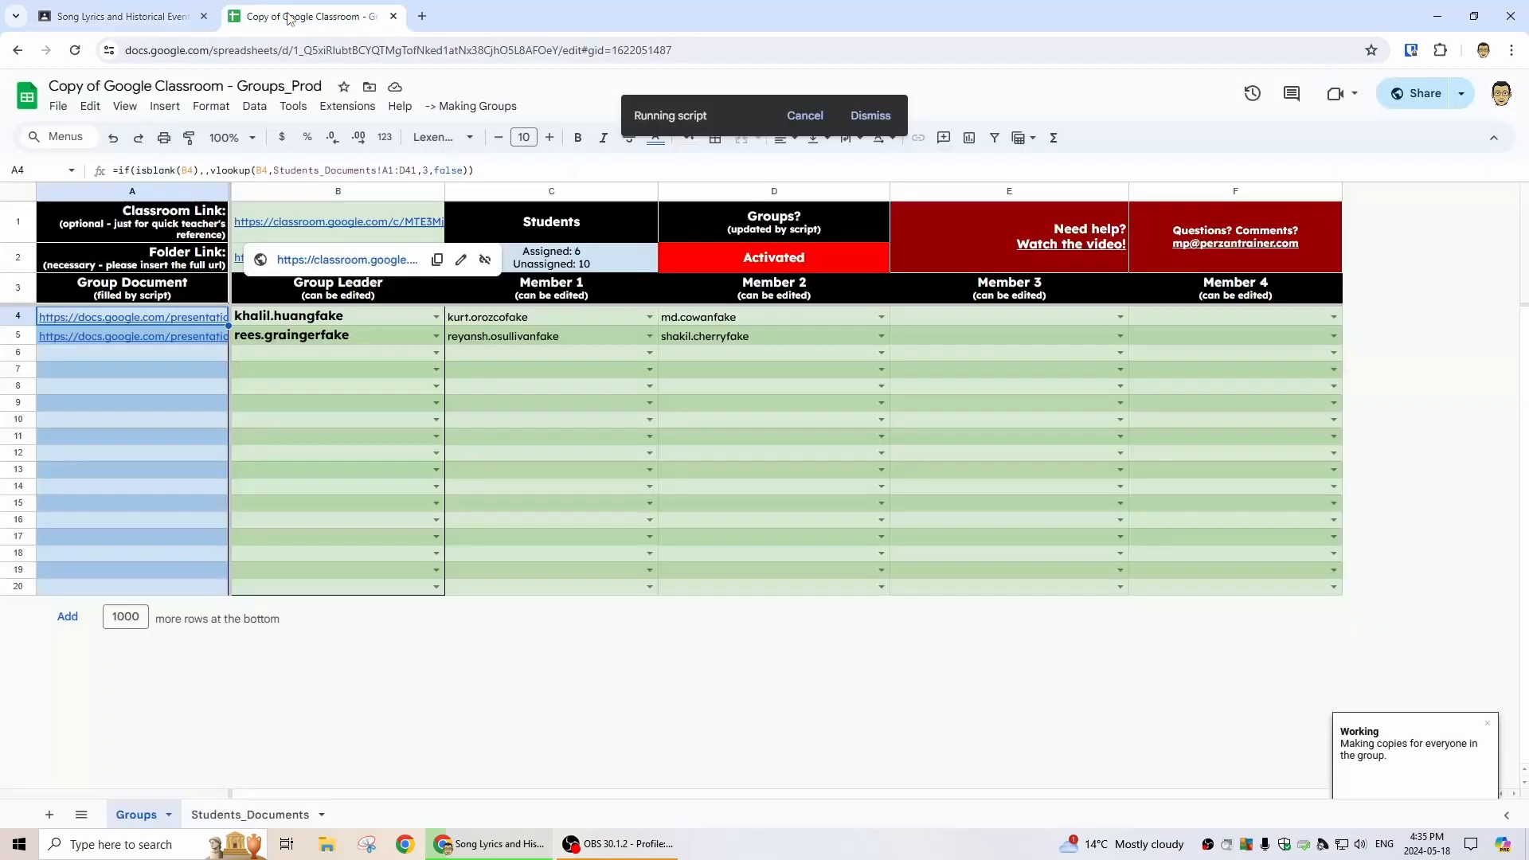
pyautogui.click(159, 16)
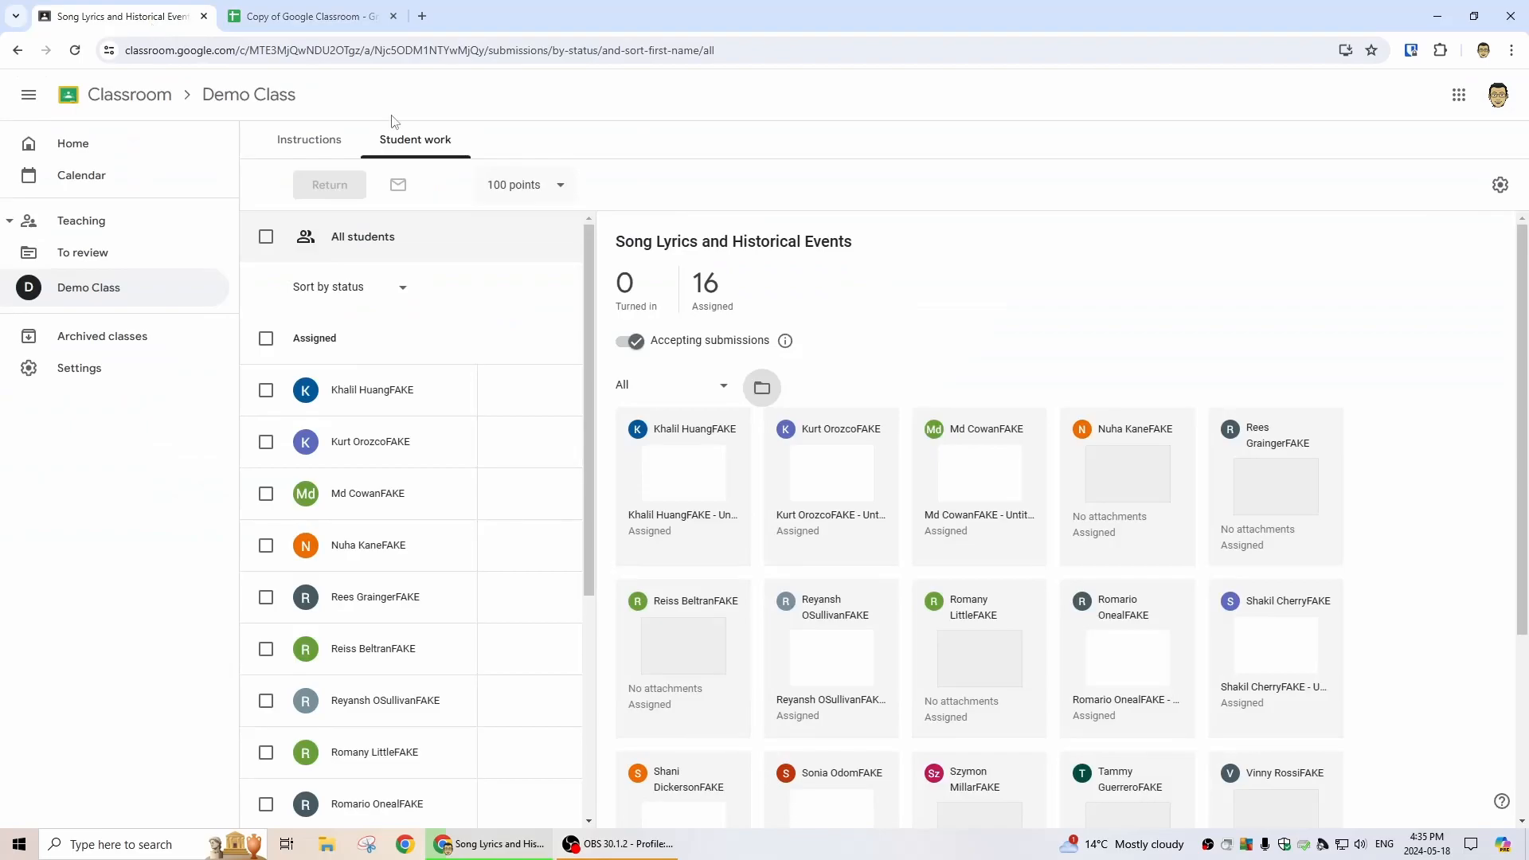
pyautogui.click(762, 389)
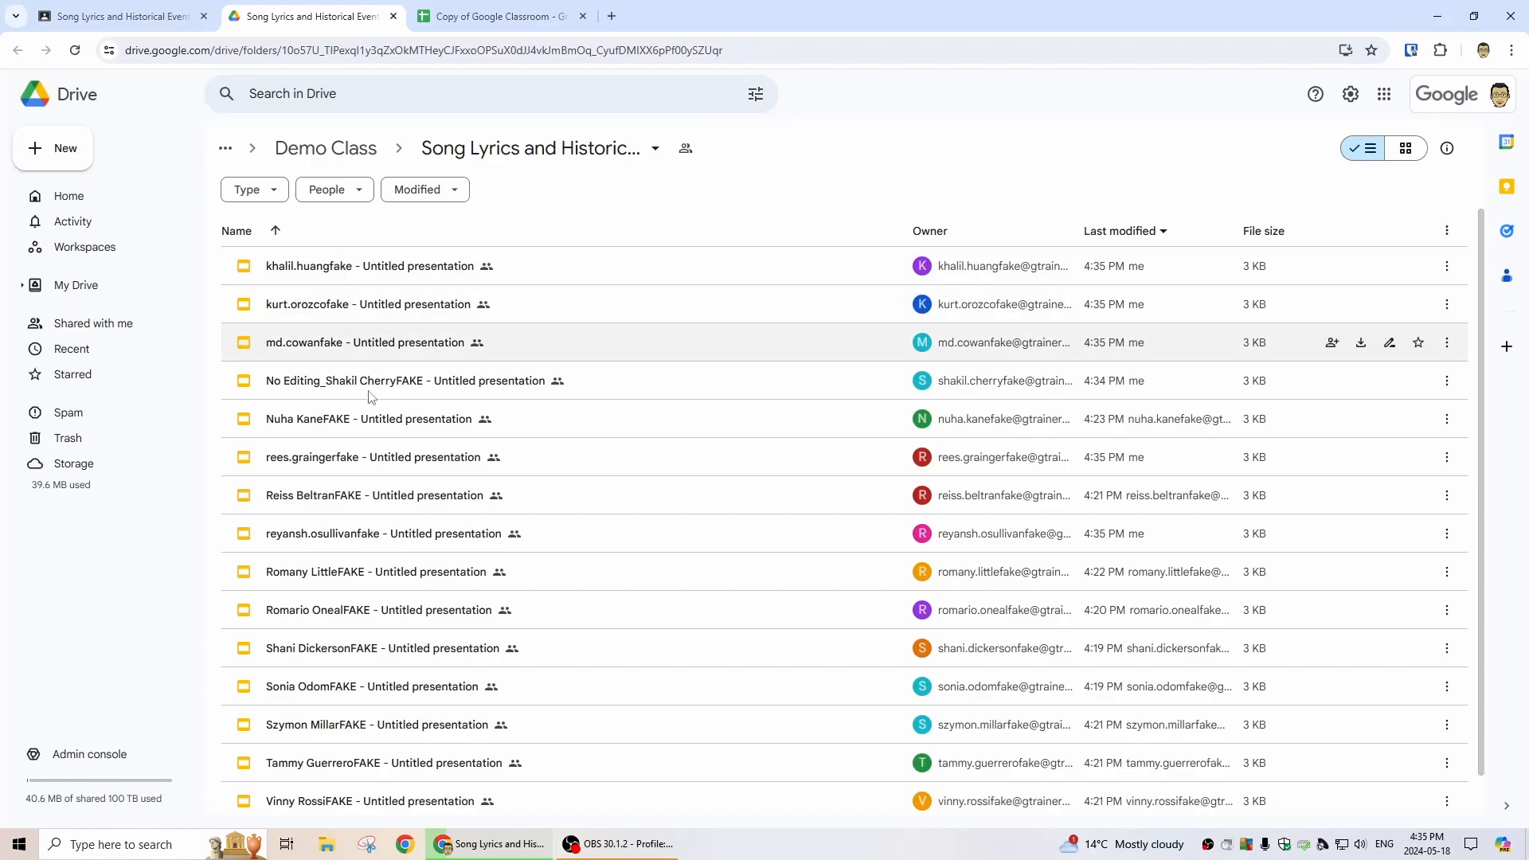
pyautogui.click(533, 22)
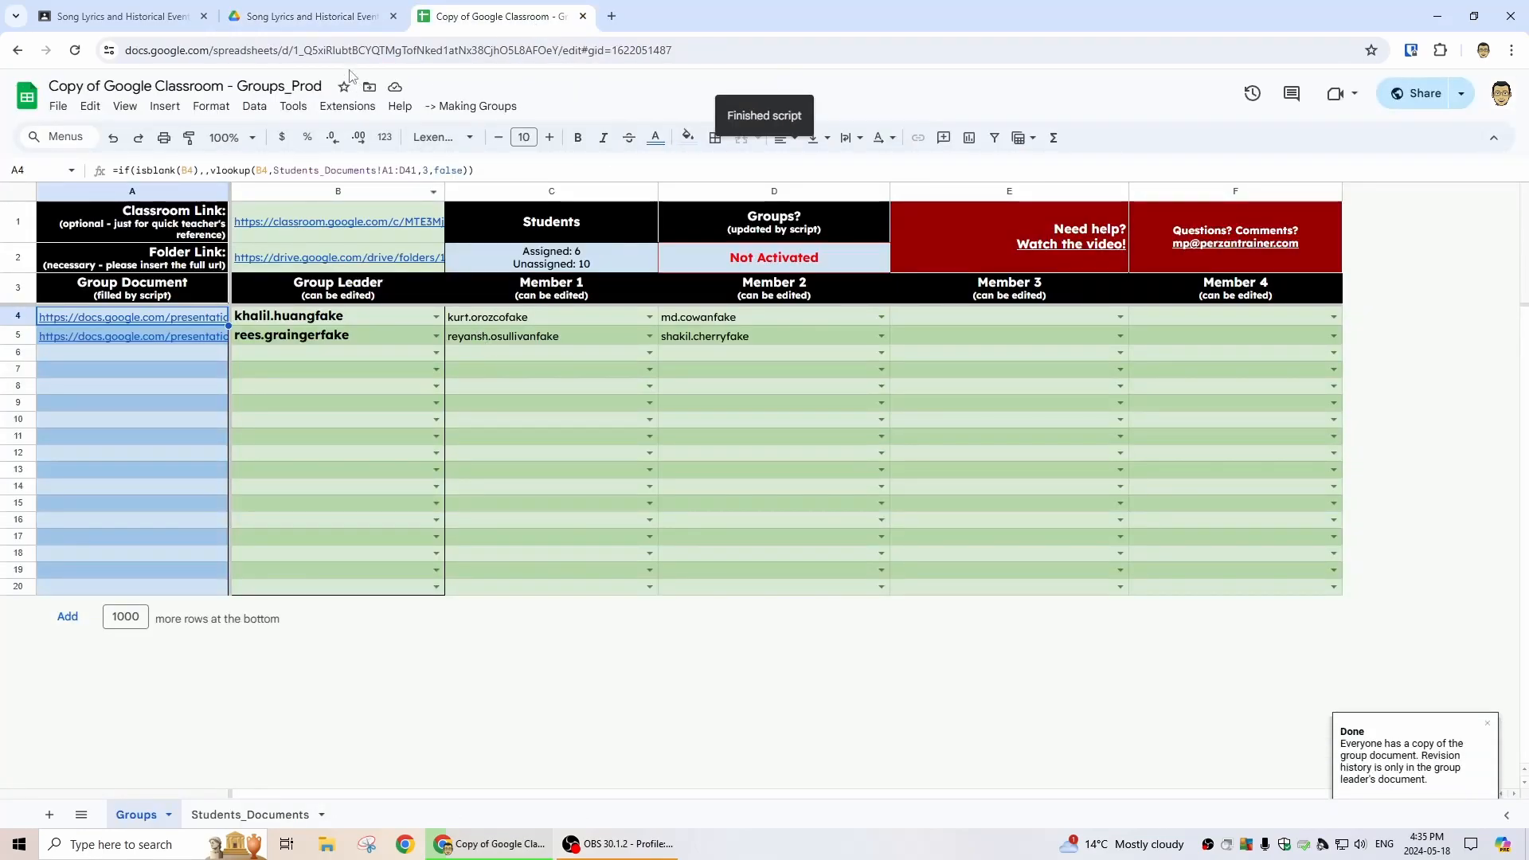
pyautogui.click(310, 16)
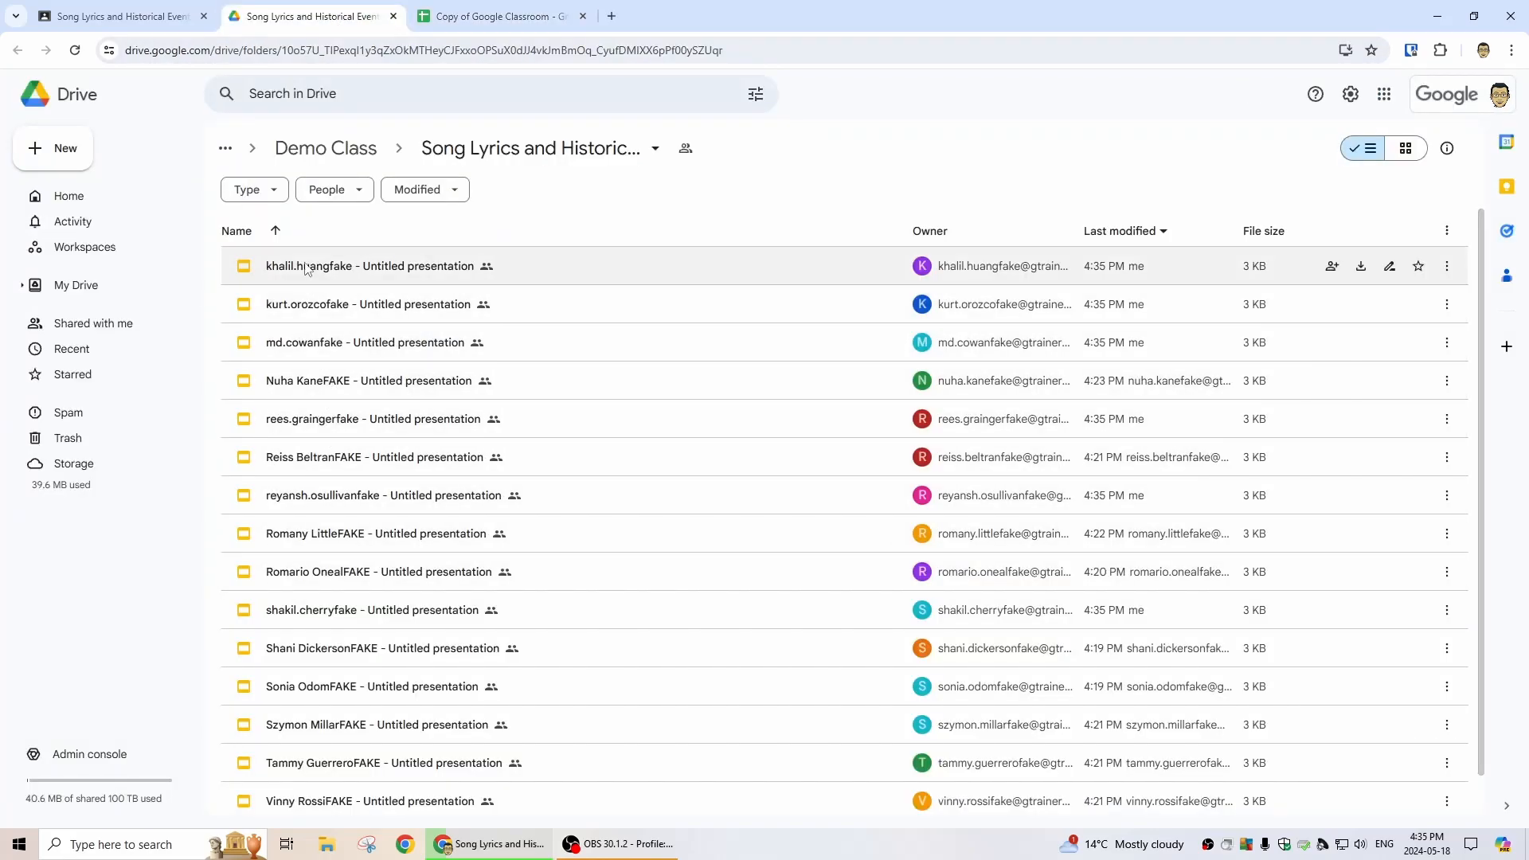
pyautogui.doubleClick(326, 312)
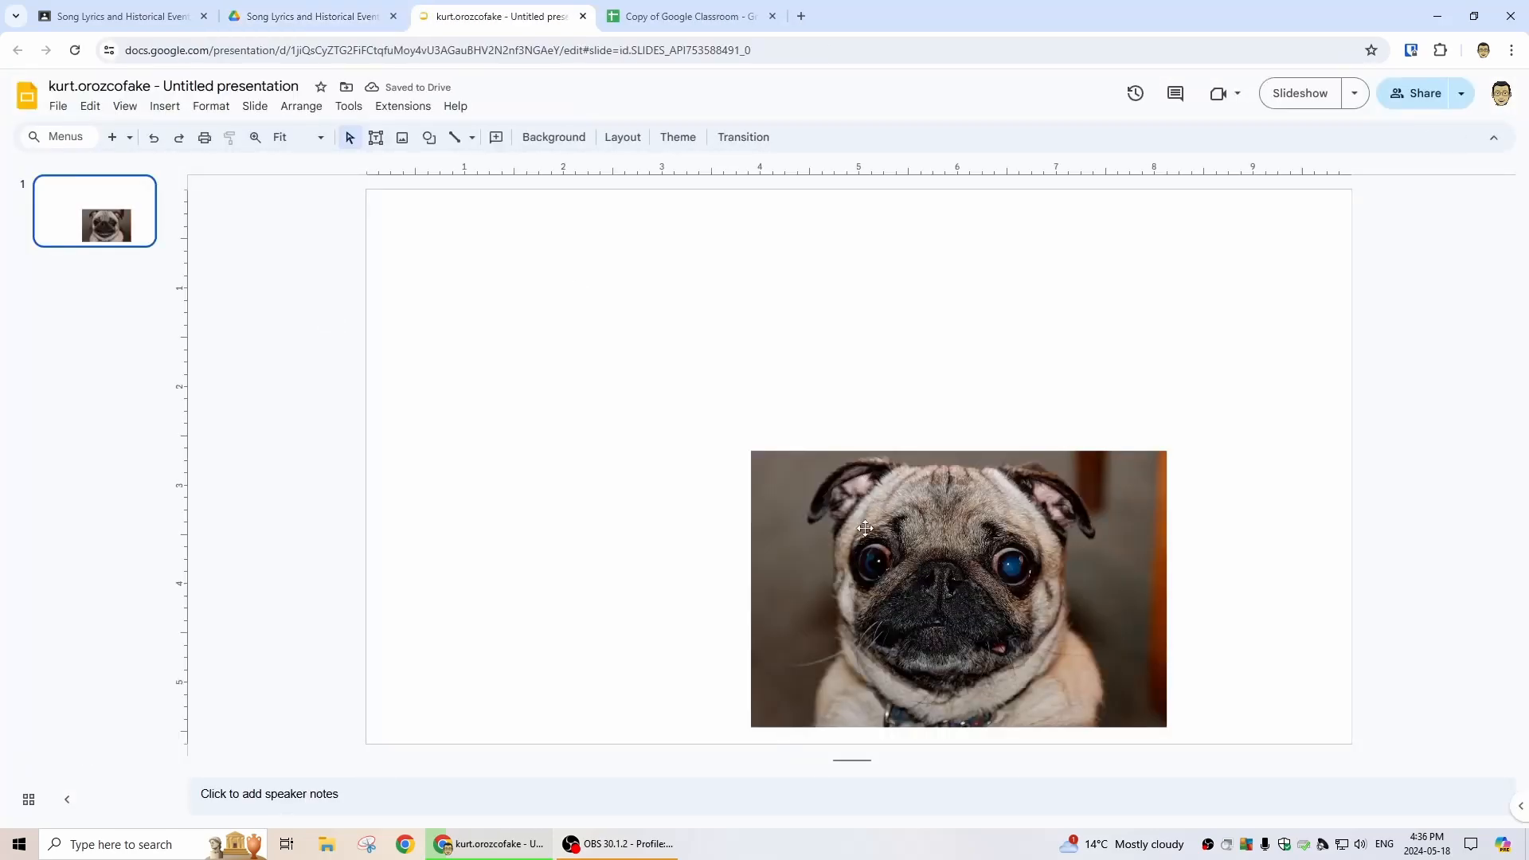
# - Refresh the assignment's Student work page in Classroom and look over the attached presentations
pyautogui.click(172, 11)
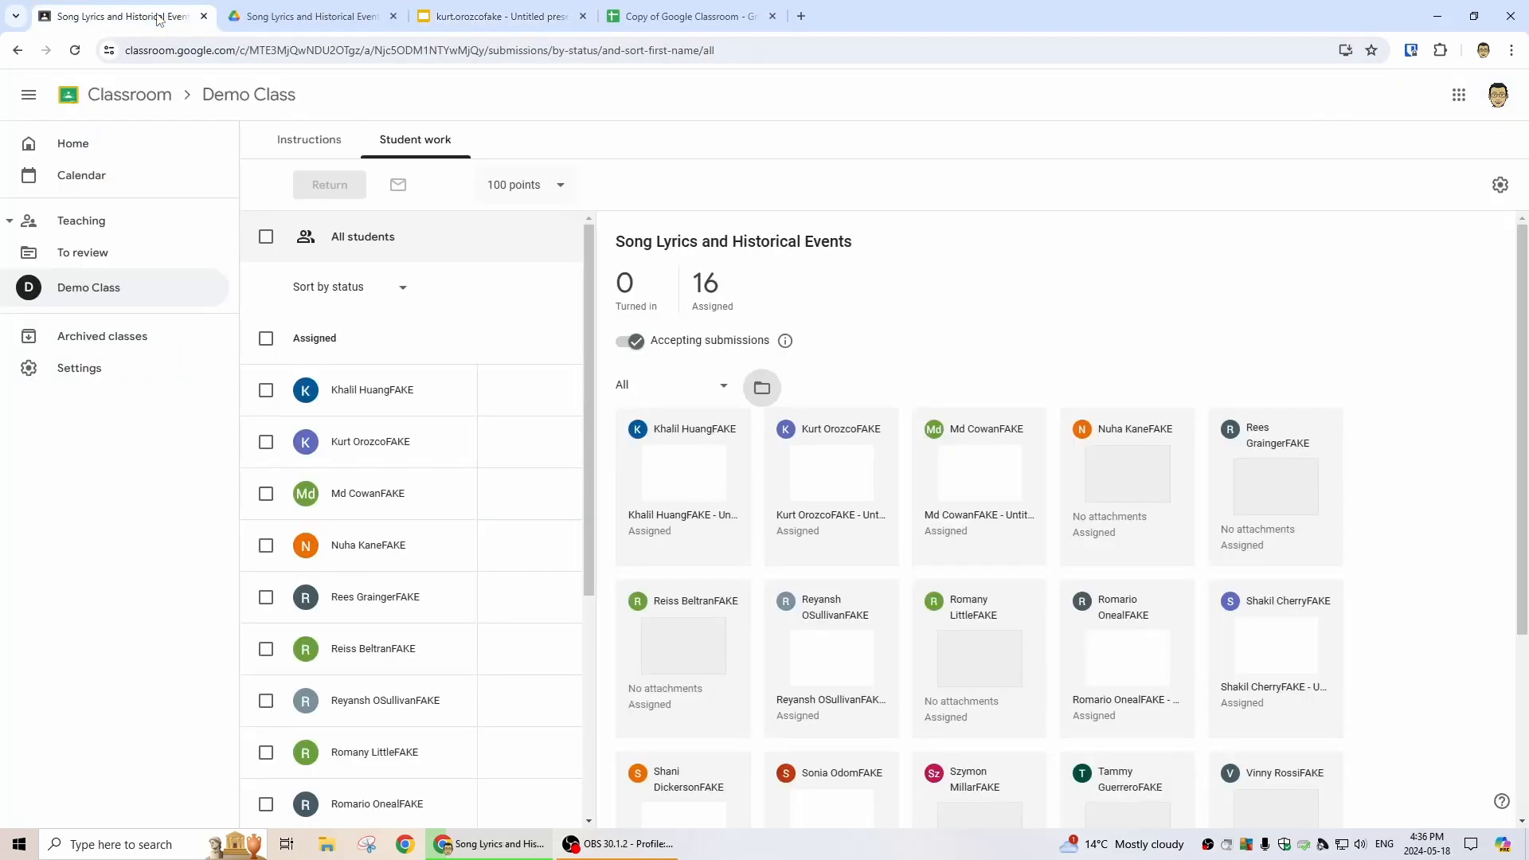
pyautogui.scroll(-3, 938, 637)
pyautogui.scroll(3, 938, 637)
pyautogui.click(76, 52)
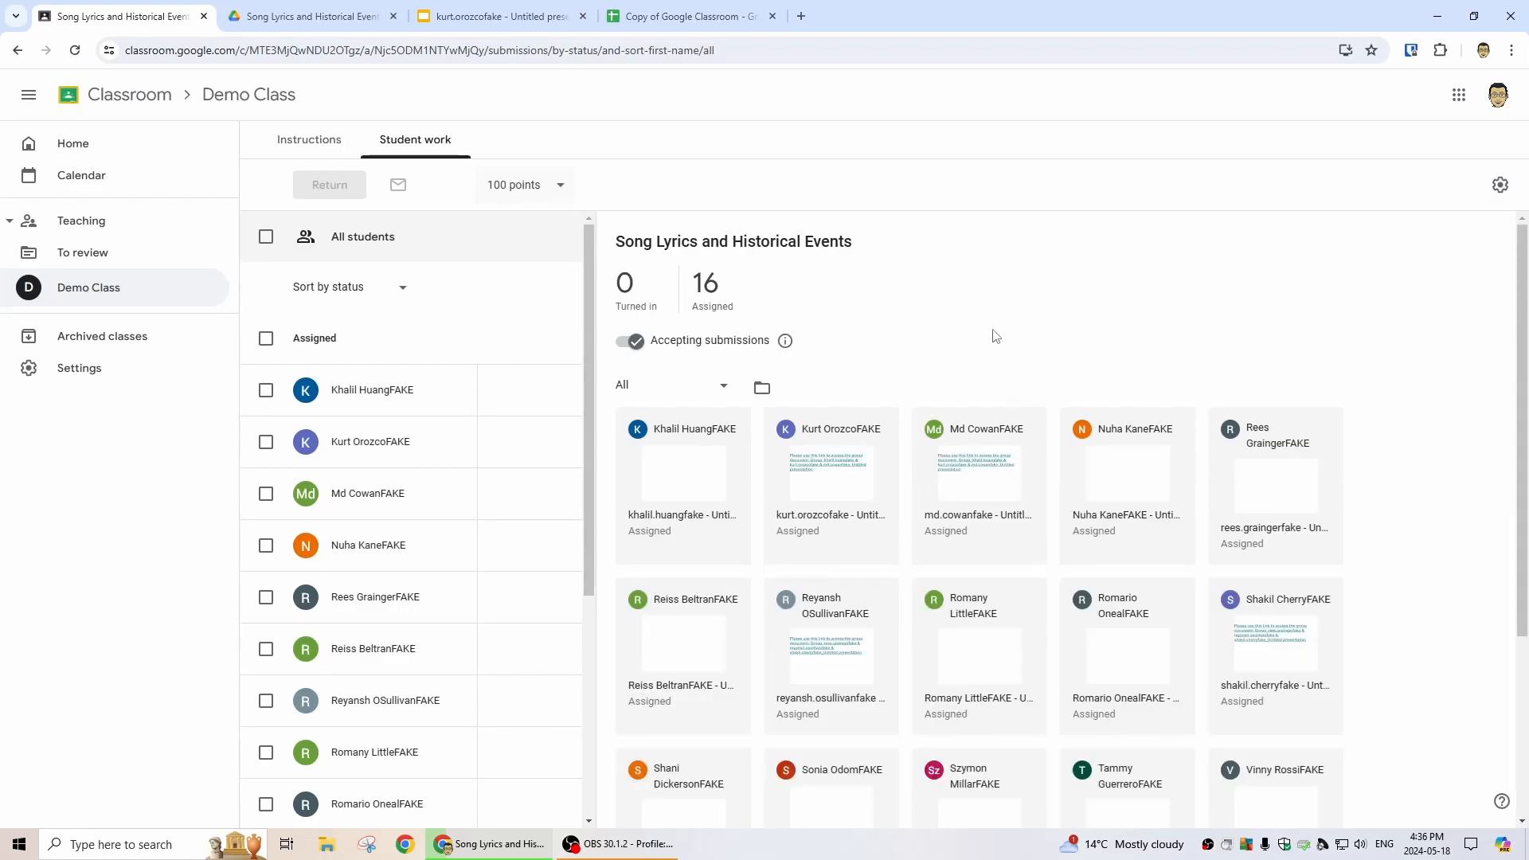
pyautogui.scroll(-3, 999, 590)
pyautogui.scroll(3, 996, 454)
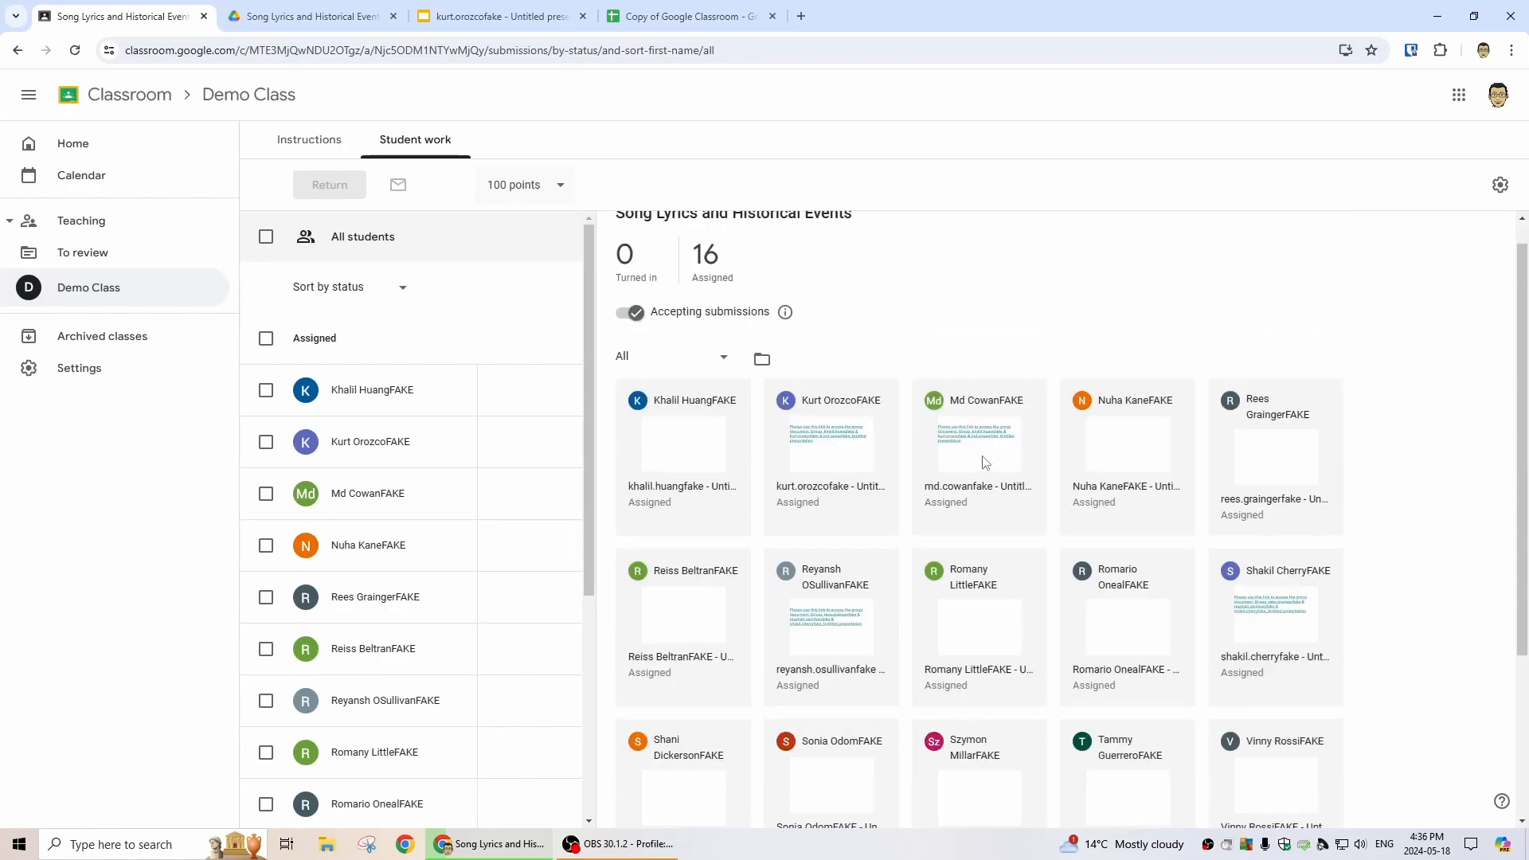
# - Open the submission of the first group's Member 1, grade it 50 out of 100, and return it
pyautogui.click(829, 490)
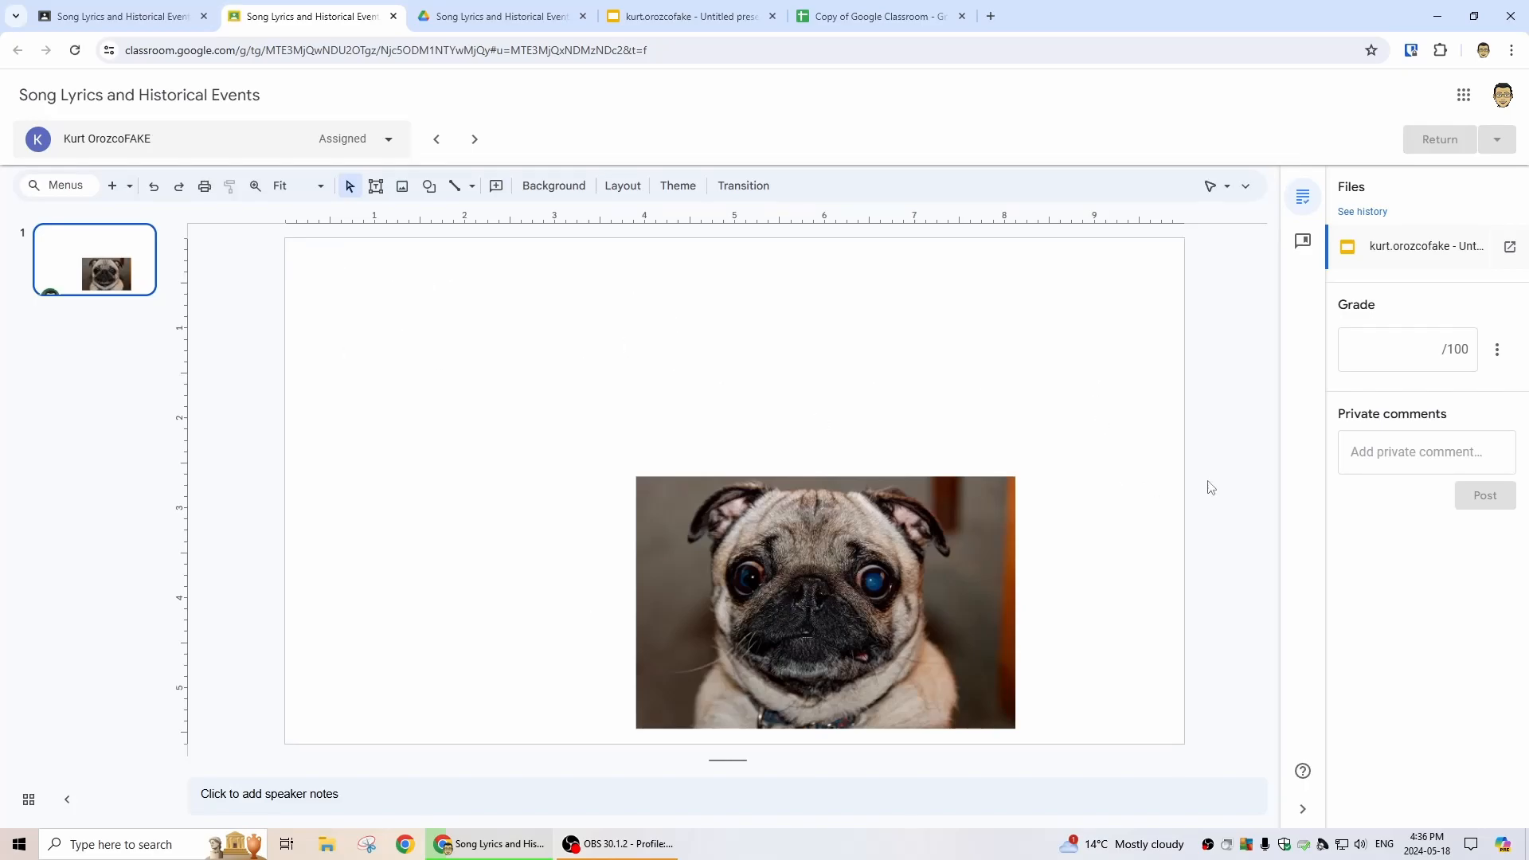
pyautogui.click(1410, 365)
pyautogui.write('50')
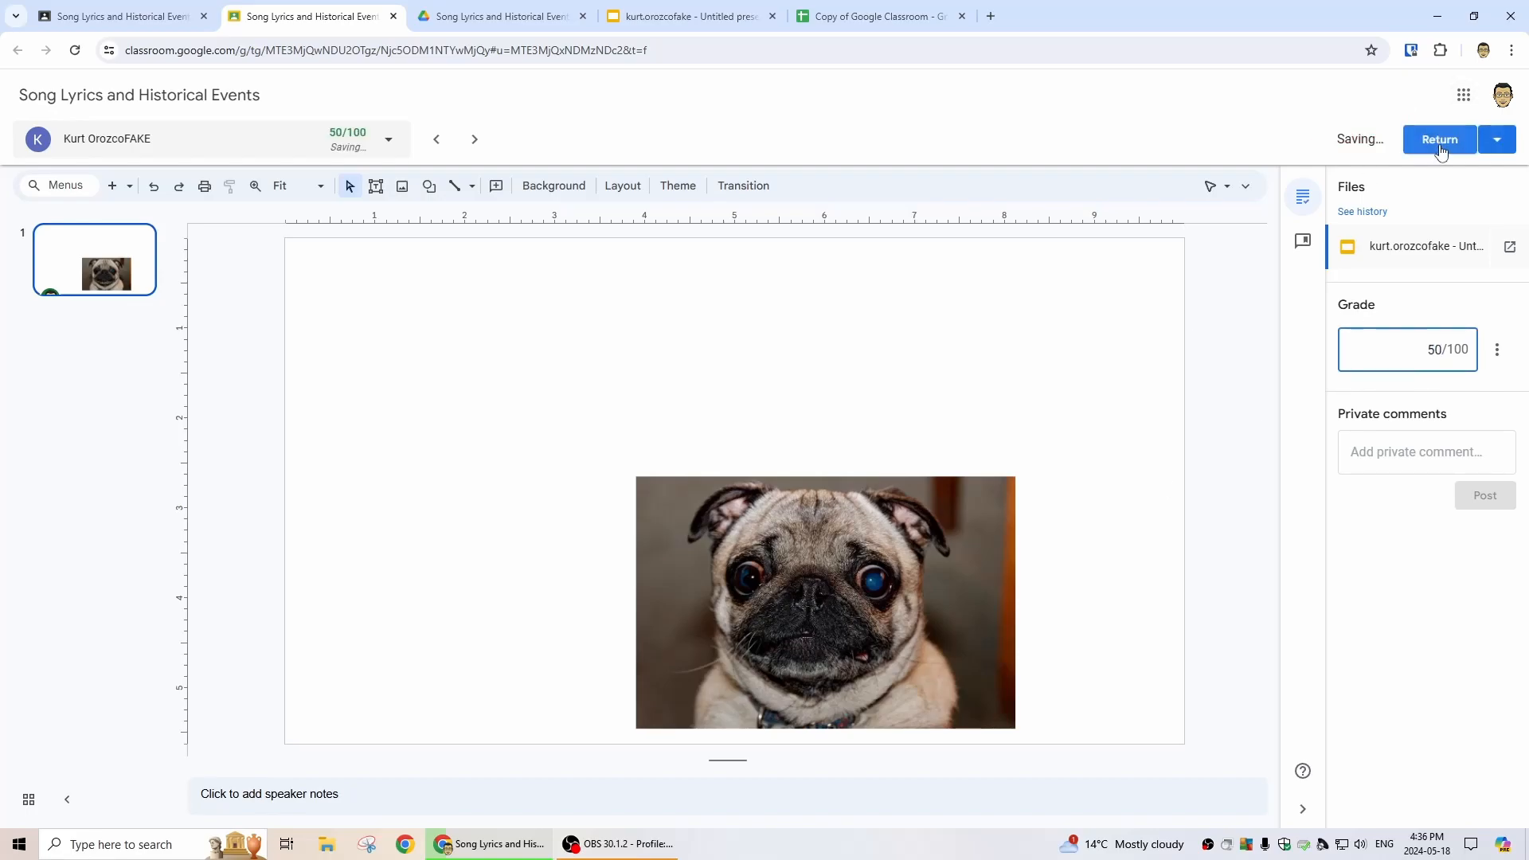
pyautogui.click(1440, 150)
pyautogui.click(902, 509)
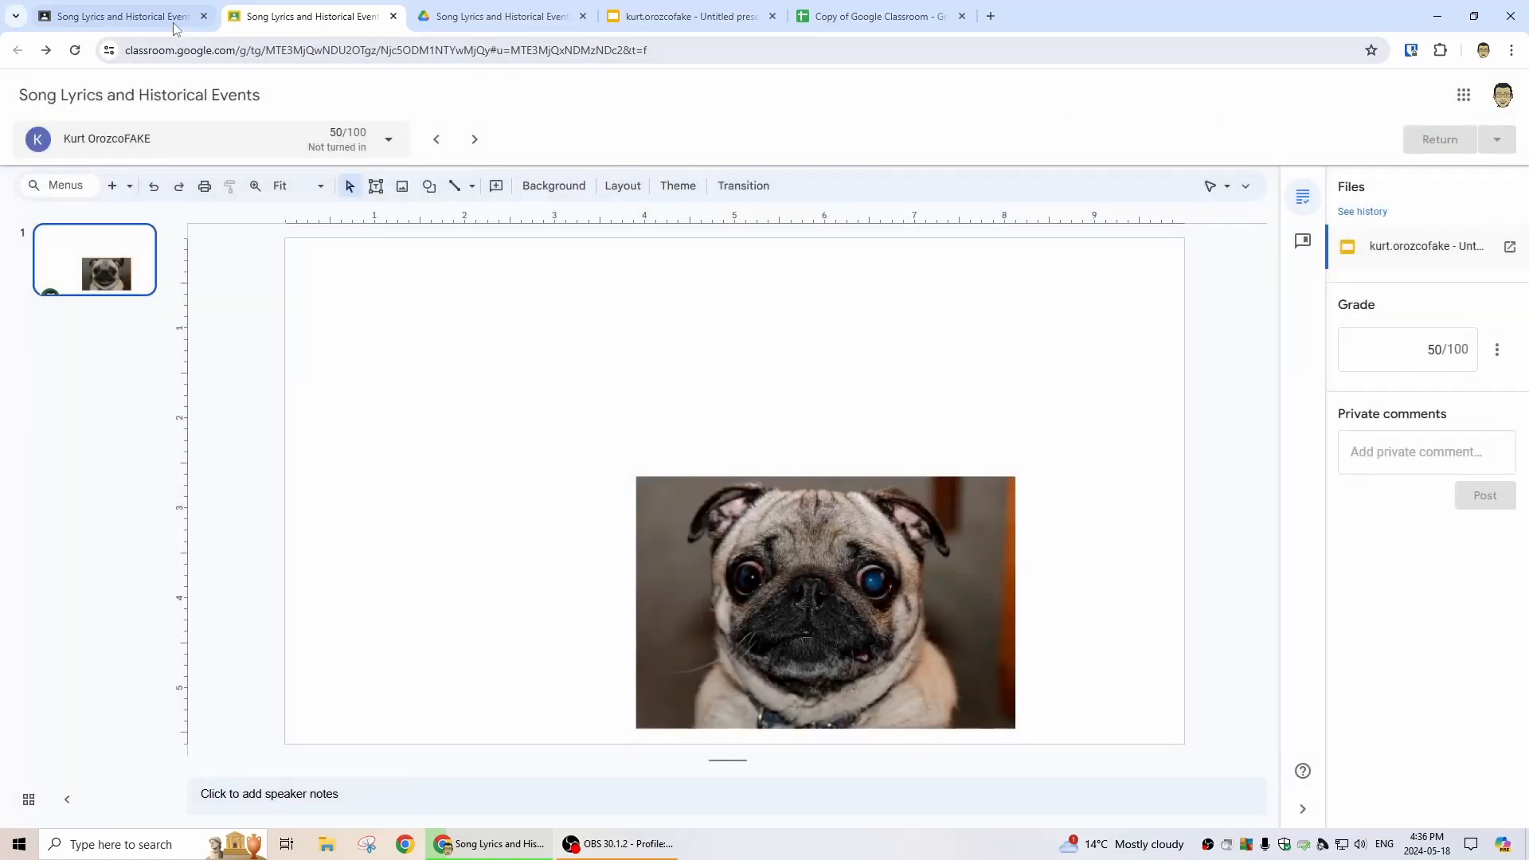
# - Refresh the Student work page and check the returned grade and submission status among the listed students
pyautogui.click(173, 22)
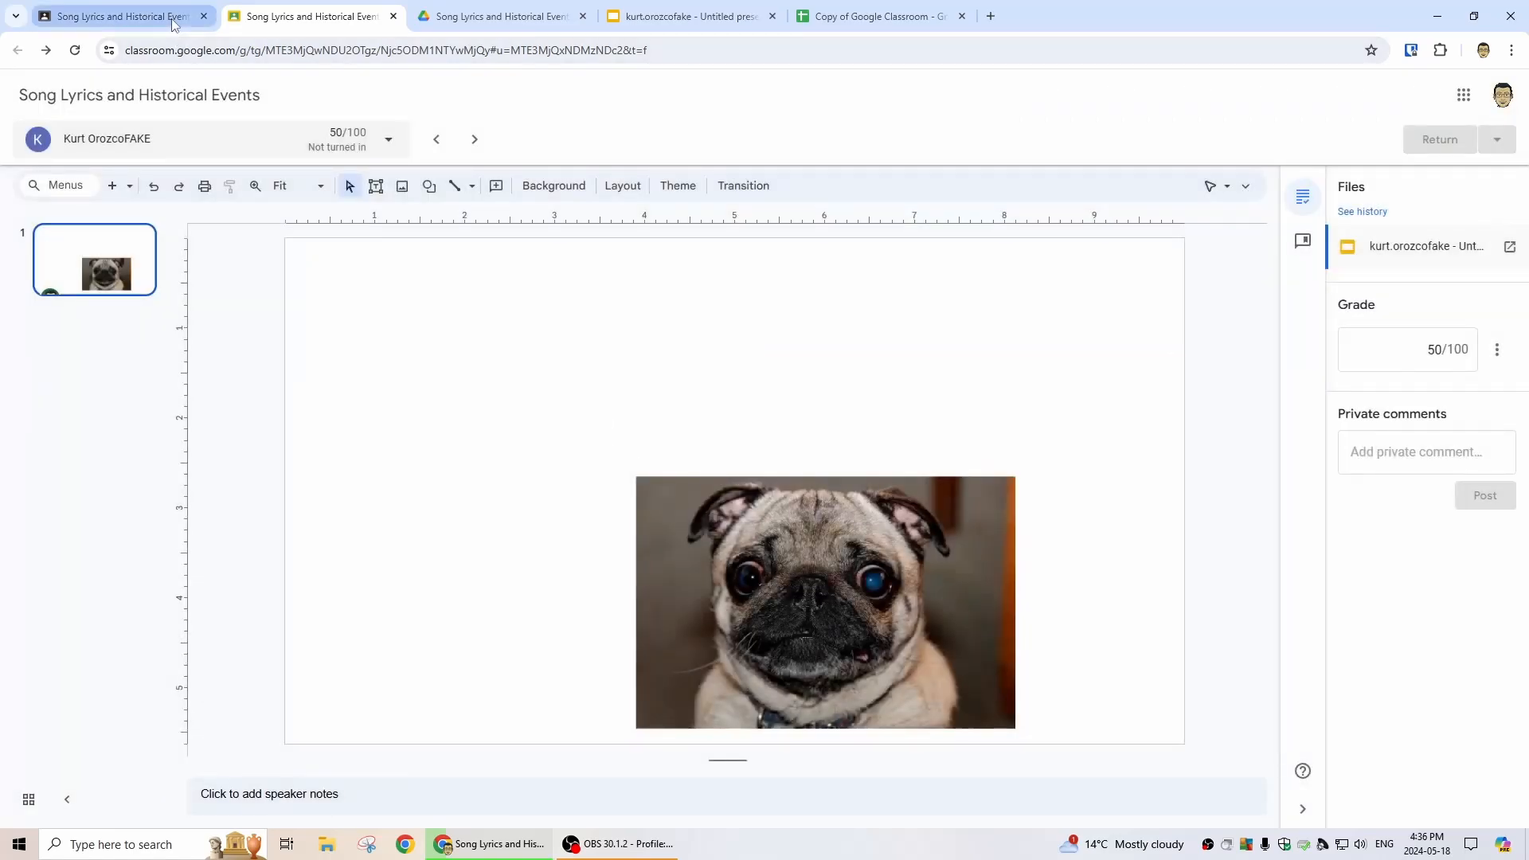
pyautogui.scroll(-5, 505, 624)
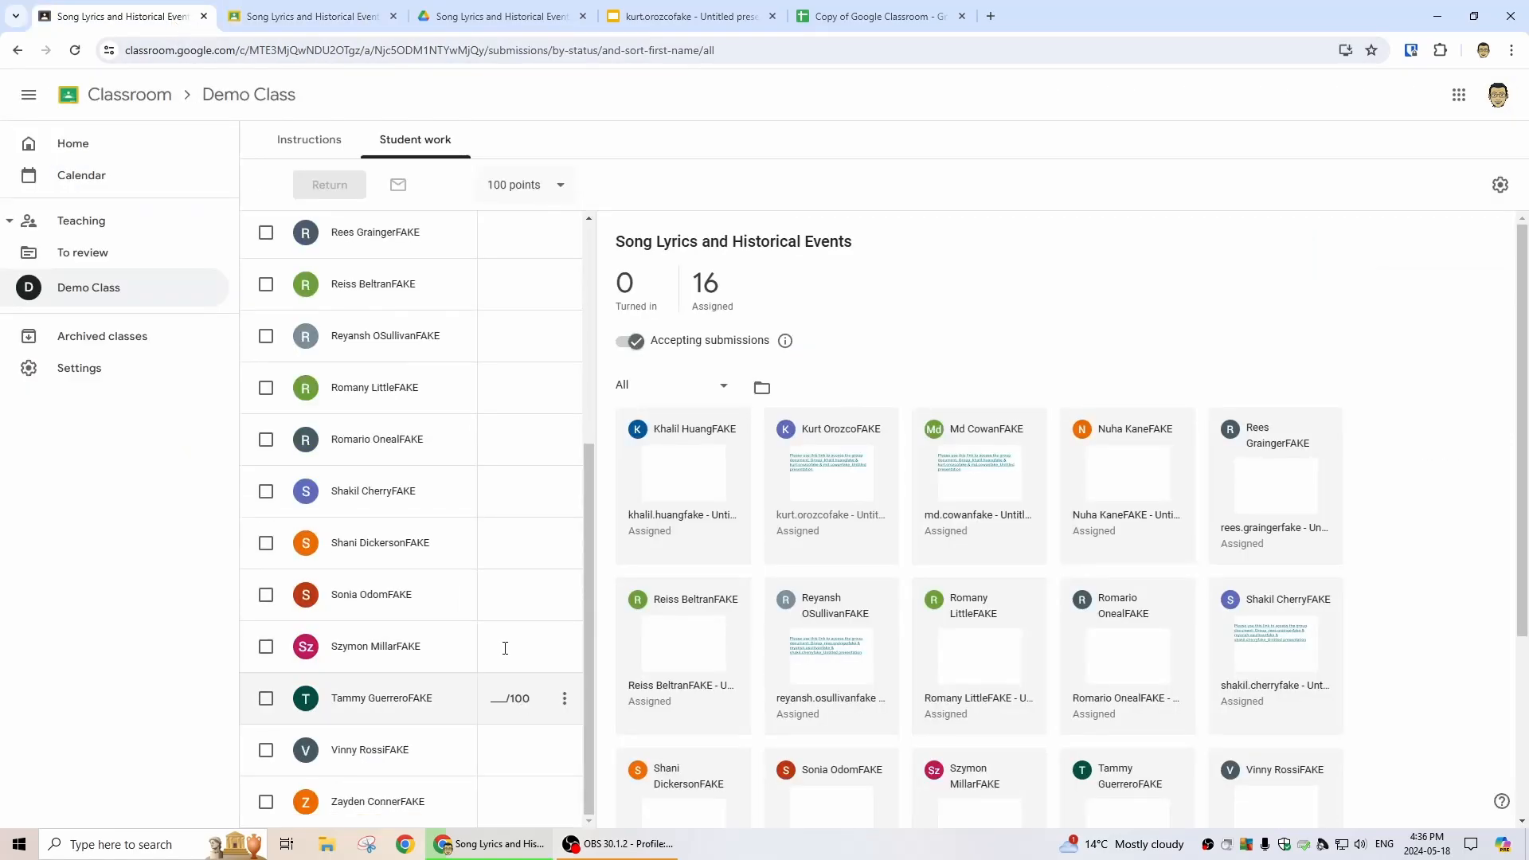
pyautogui.click(74, 50)
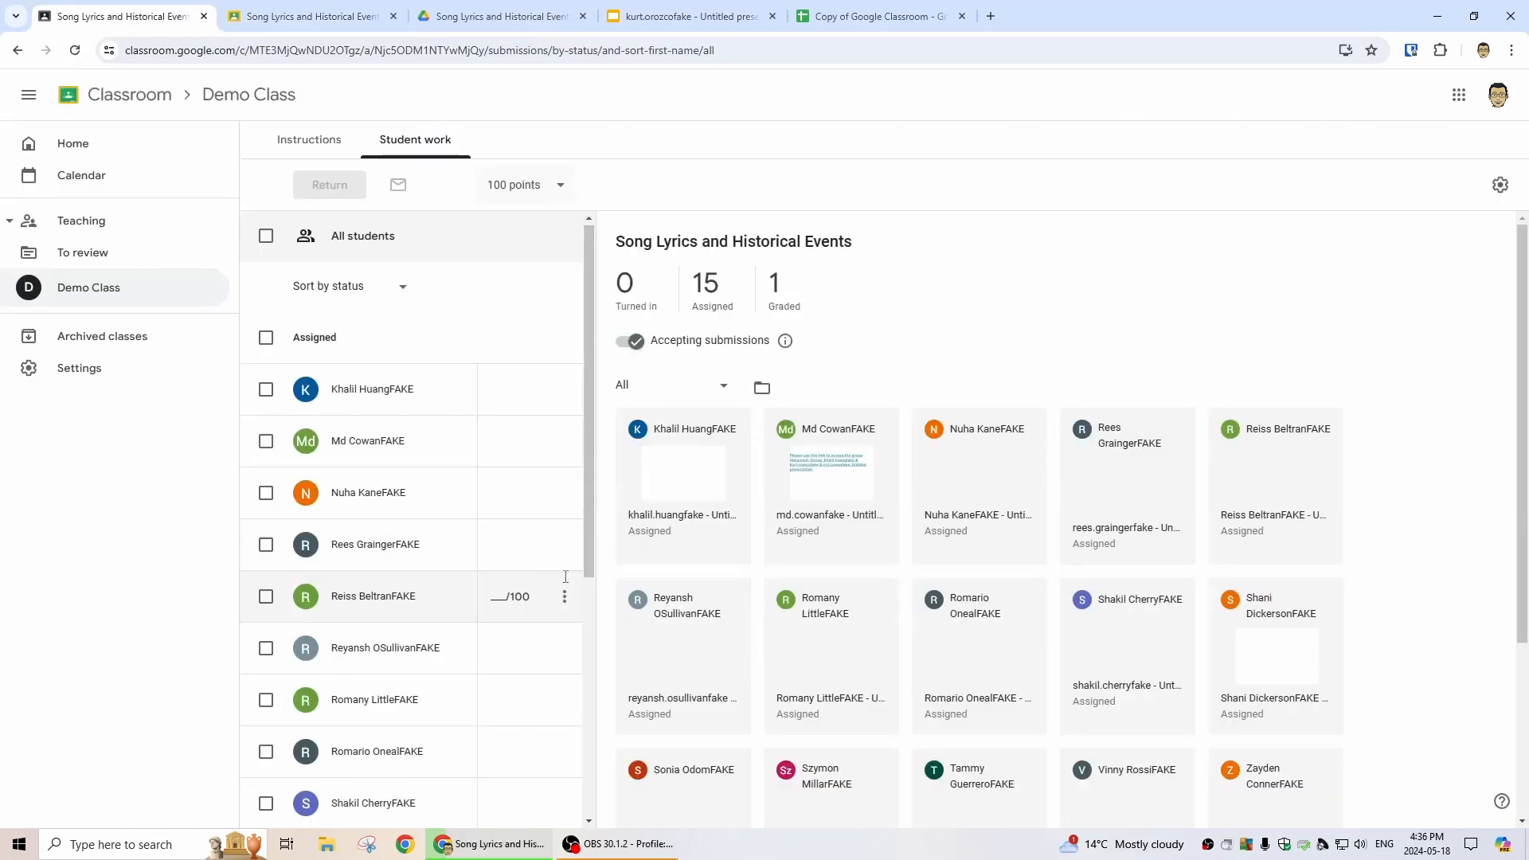
pyautogui.scroll(-4, 559, 593)
pyautogui.scroll(-2, 559, 593)
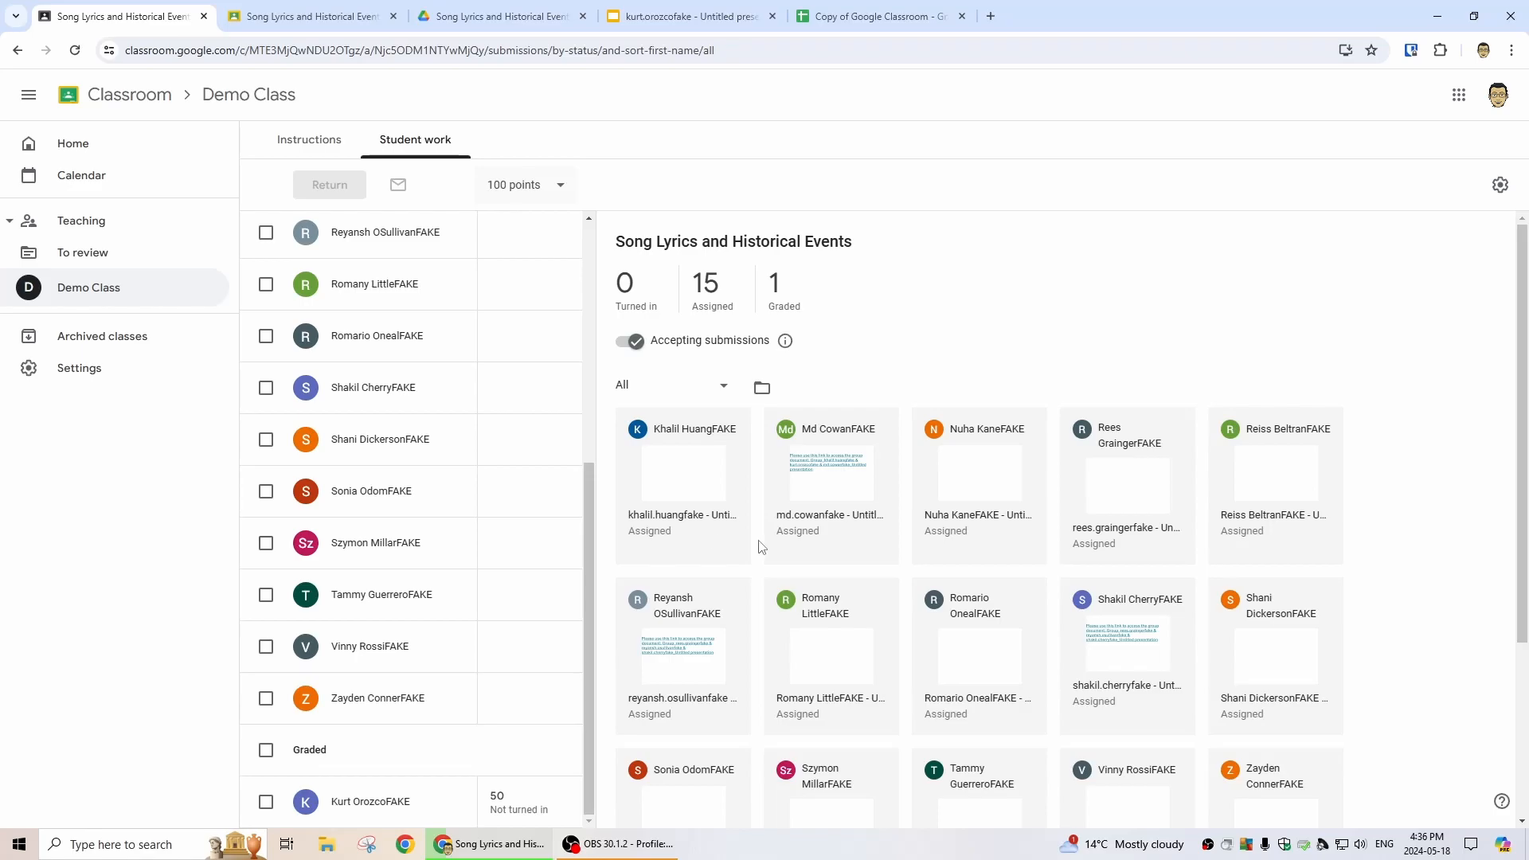
pyautogui.scroll(-3, 1035, 693)
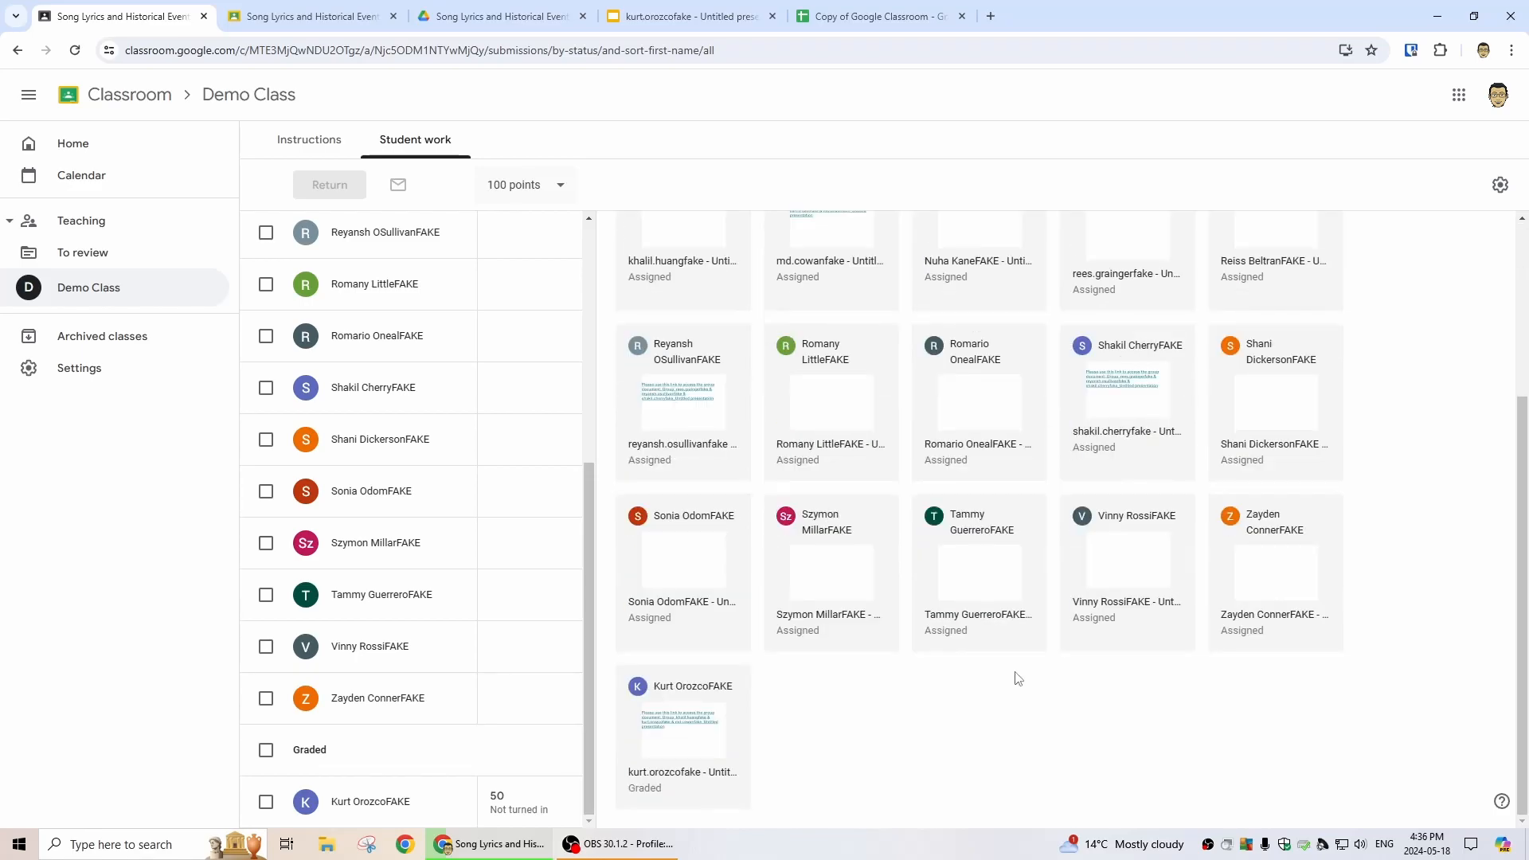
pyautogui.scroll(3, 999, 553)
pyautogui.click(76, 50)
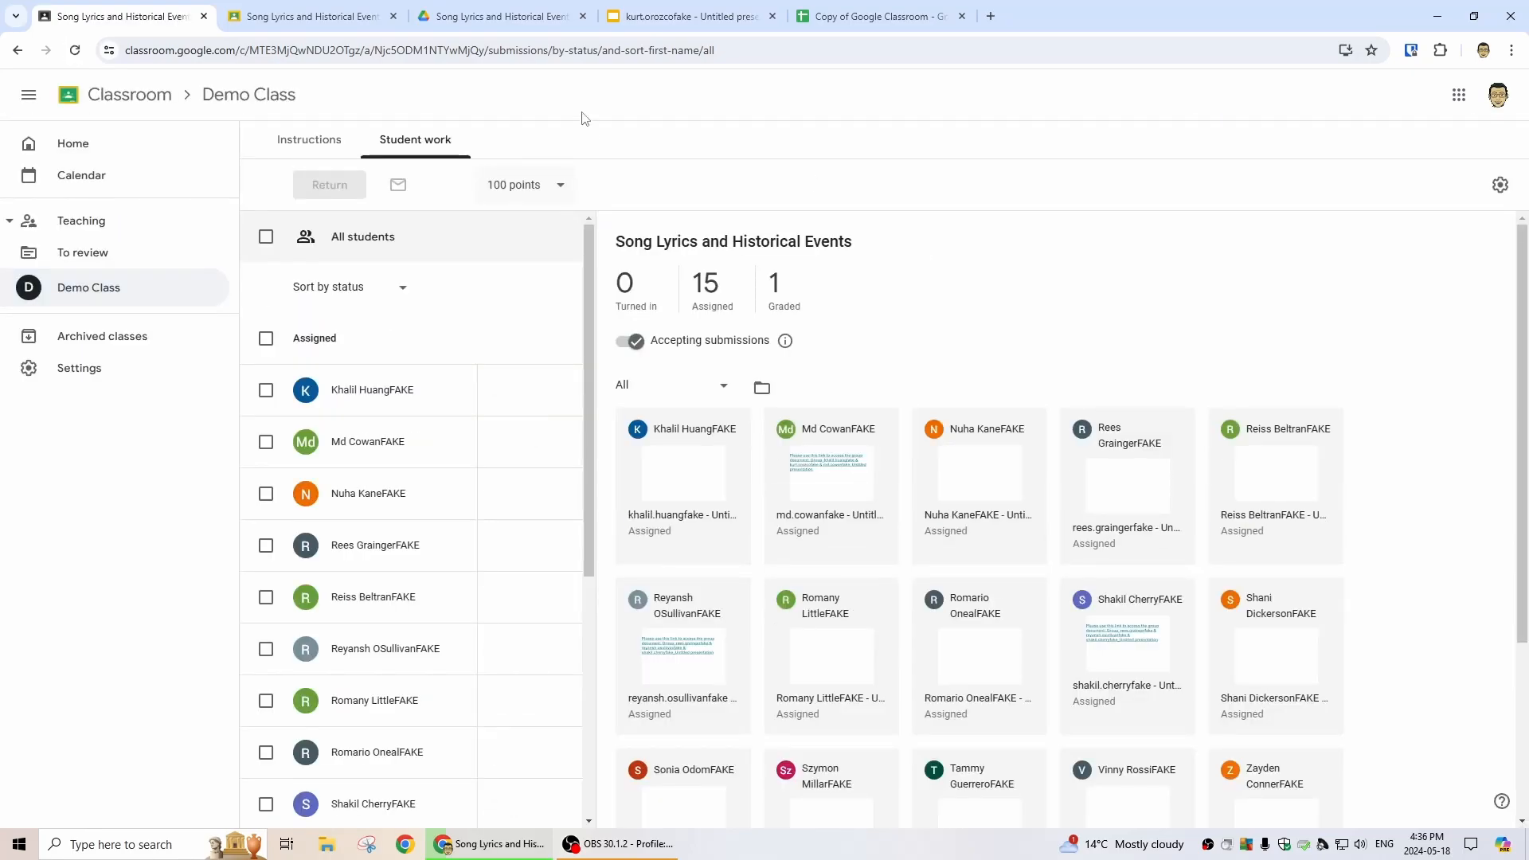
# - Examine the group scripts with their unshare, sharing check and reset options, plus the help video link in the groups spreadsheet
pyautogui.click(882, 26)
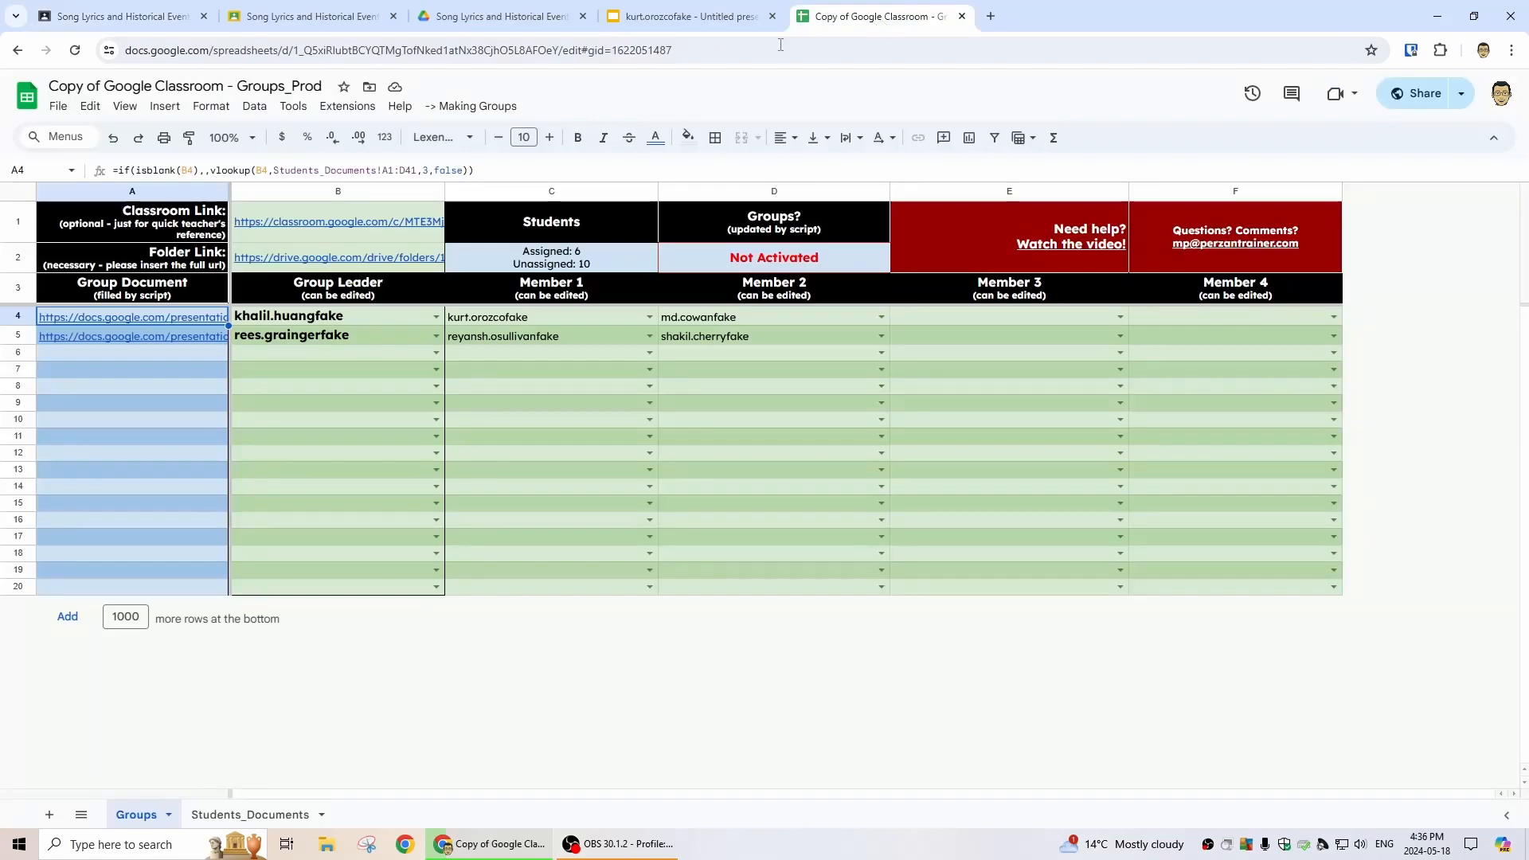
pyautogui.click(477, 107)
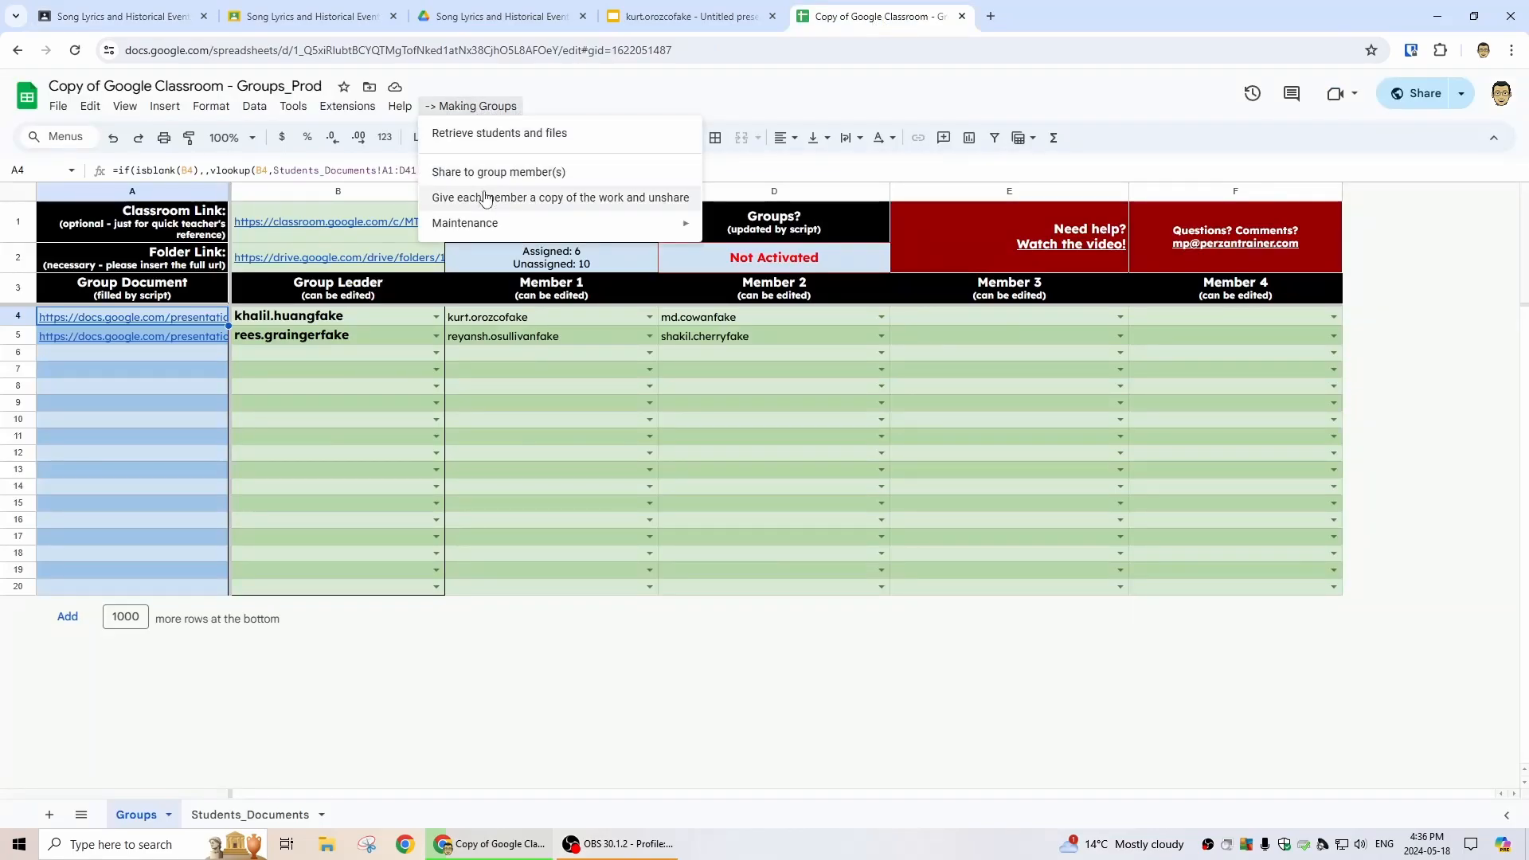
pyautogui.moveTo(472, 224)
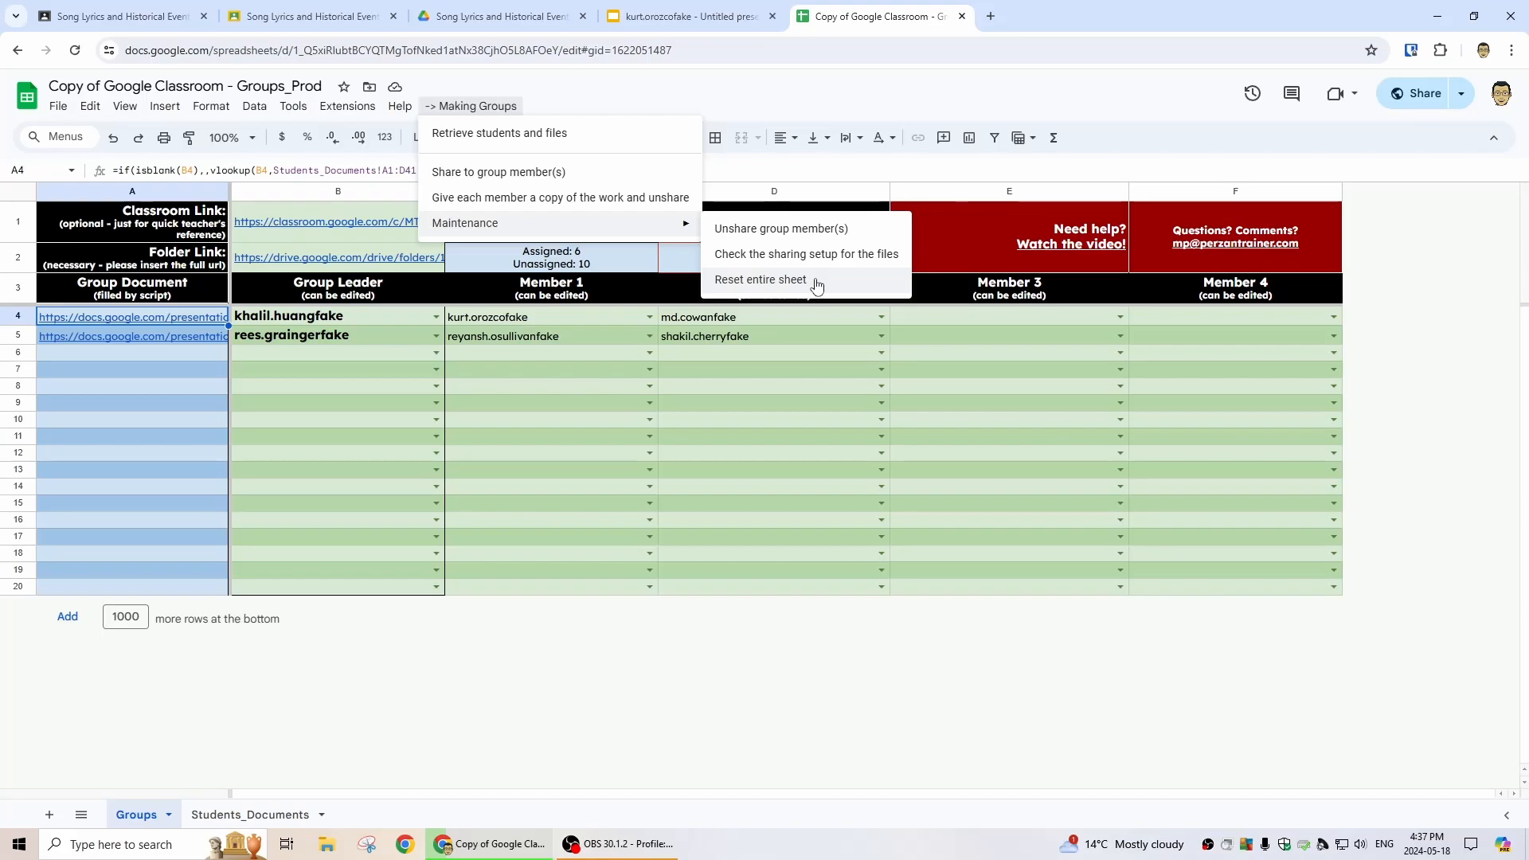
pyautogui.click(552, 335)
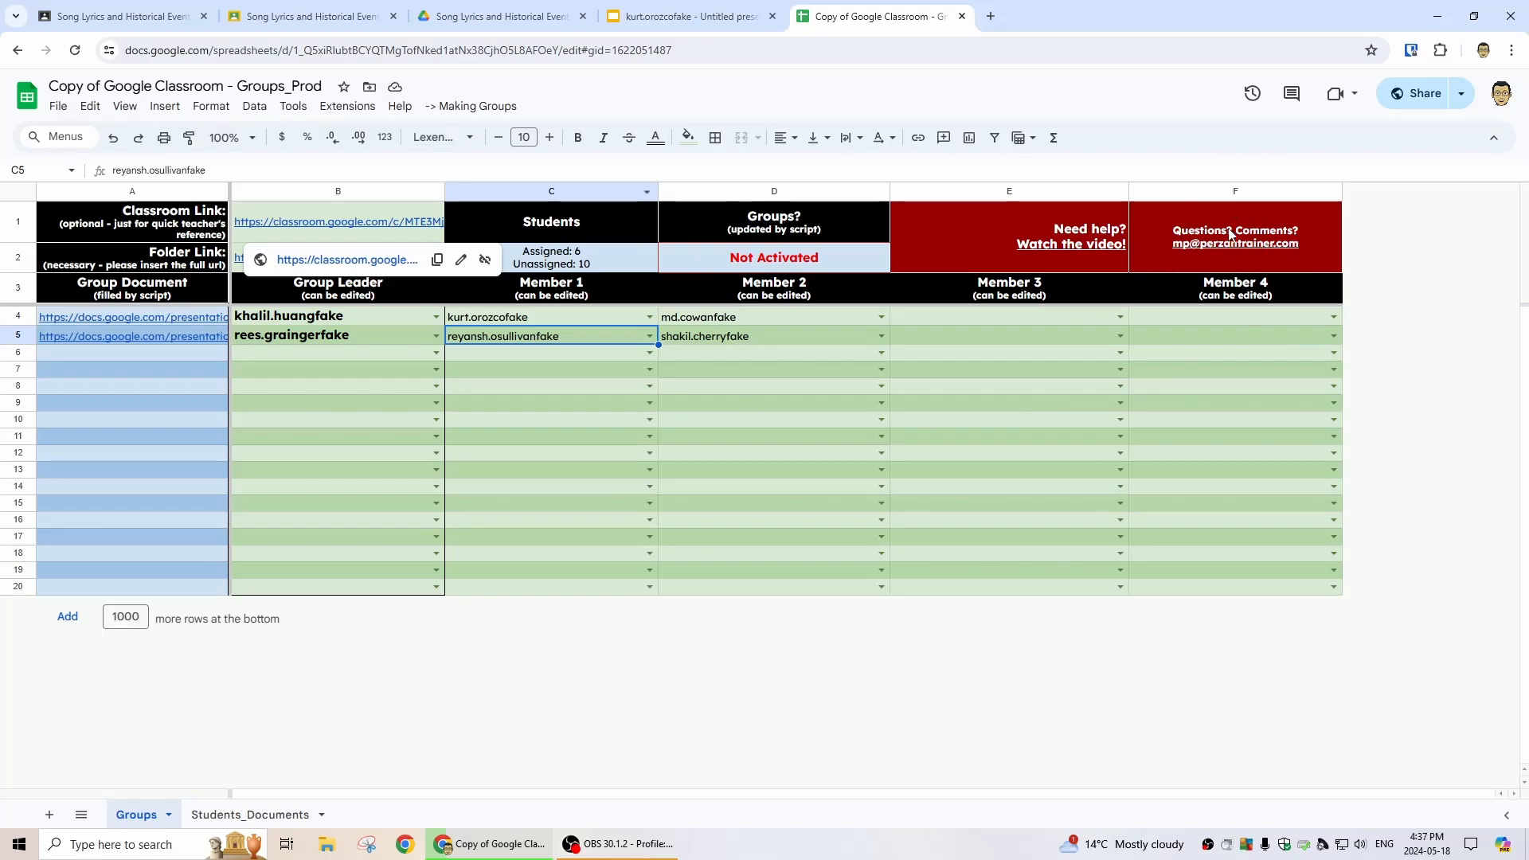
pyautogui.moveTo(1066, 247)
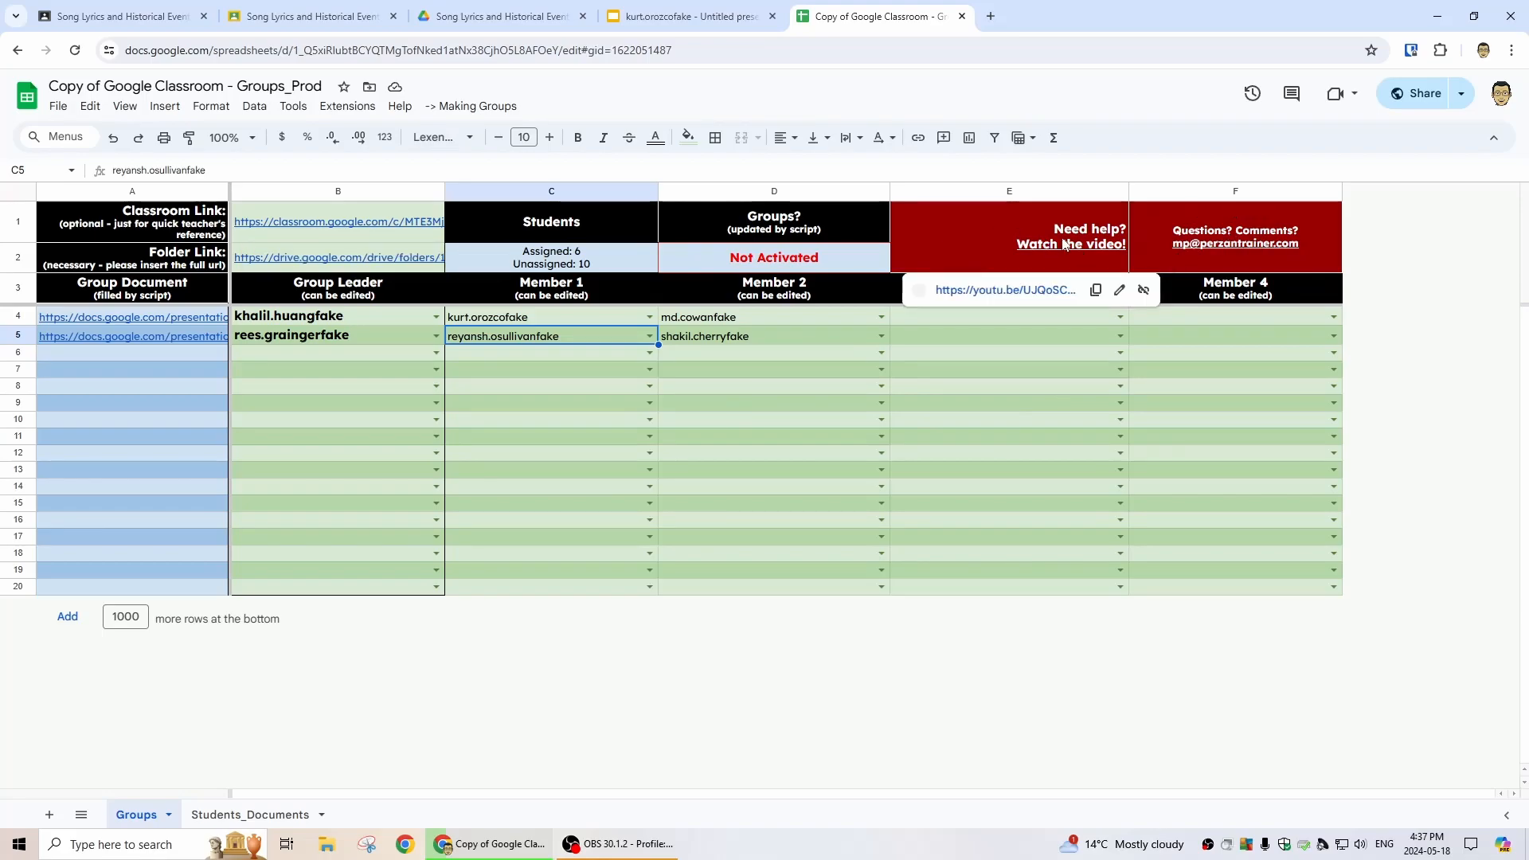